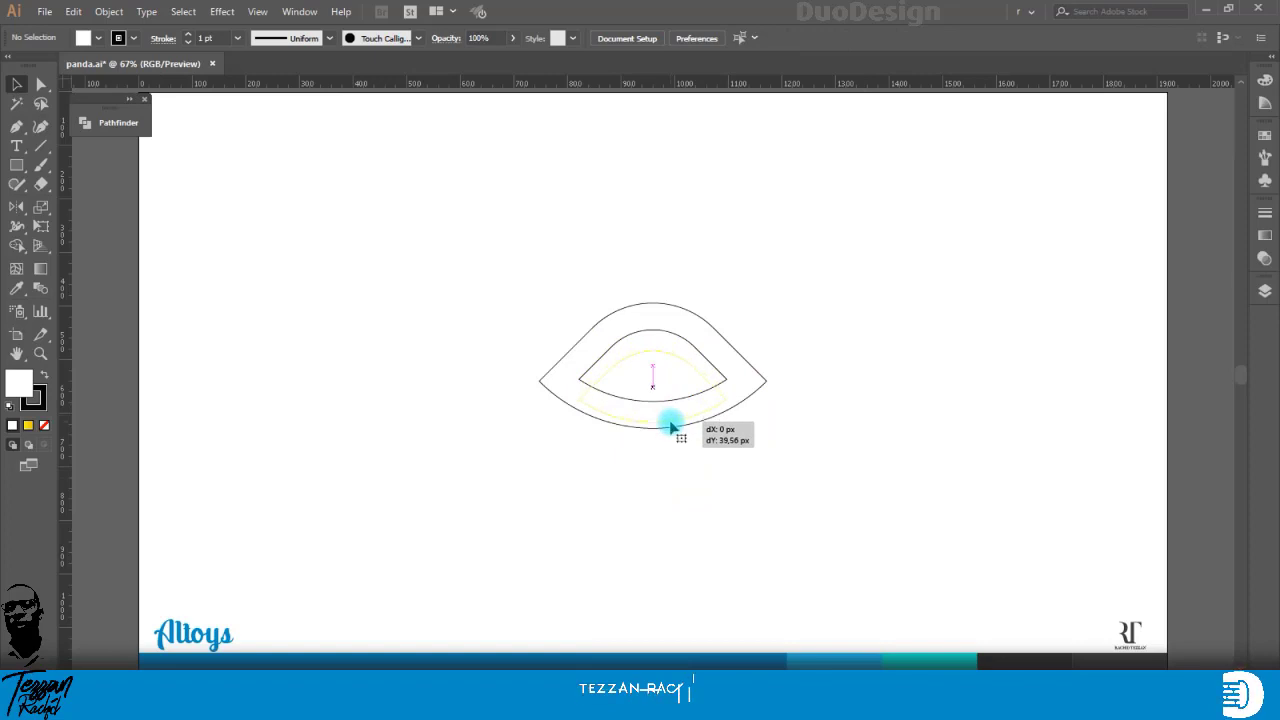
Step: Create an inner copy of the smaller eye-shaped path using Offset Path with a -30 px offset
left_click(109, 11)
mouse_move(266, 374)
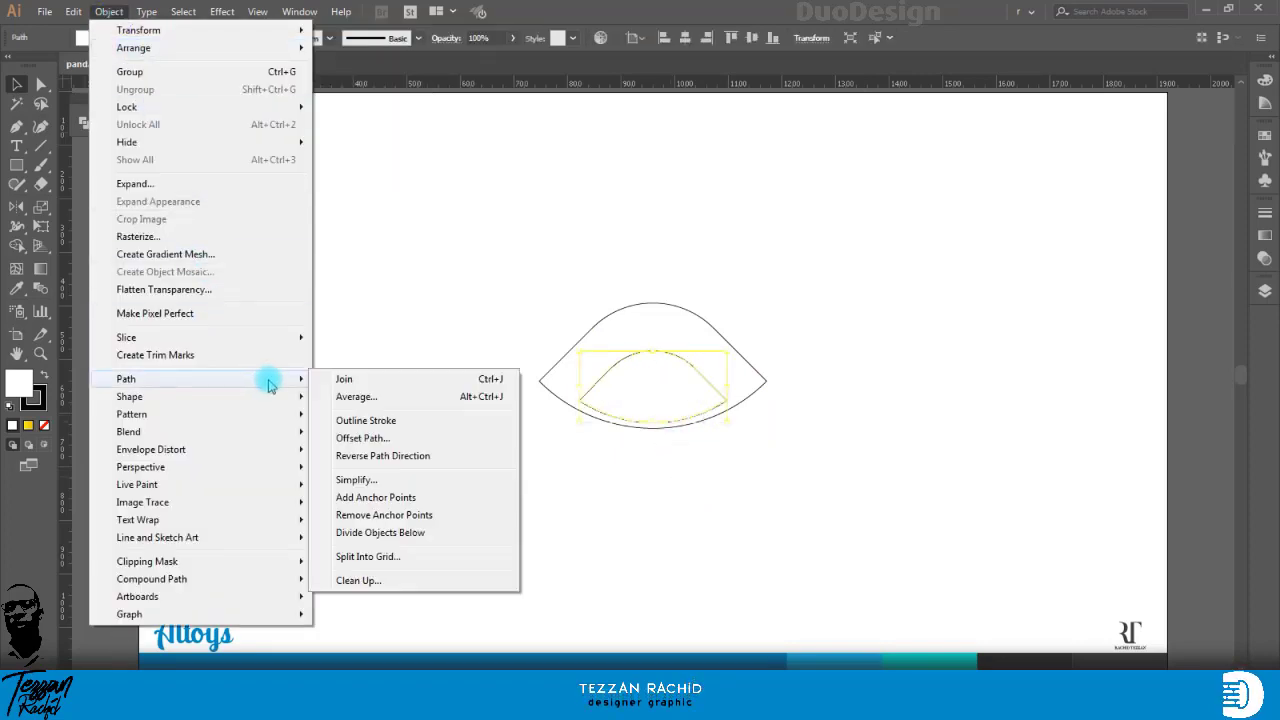
left_click(400, 434)
left_click(821, 474)
left_click_drag(893, 387, 826, 390)
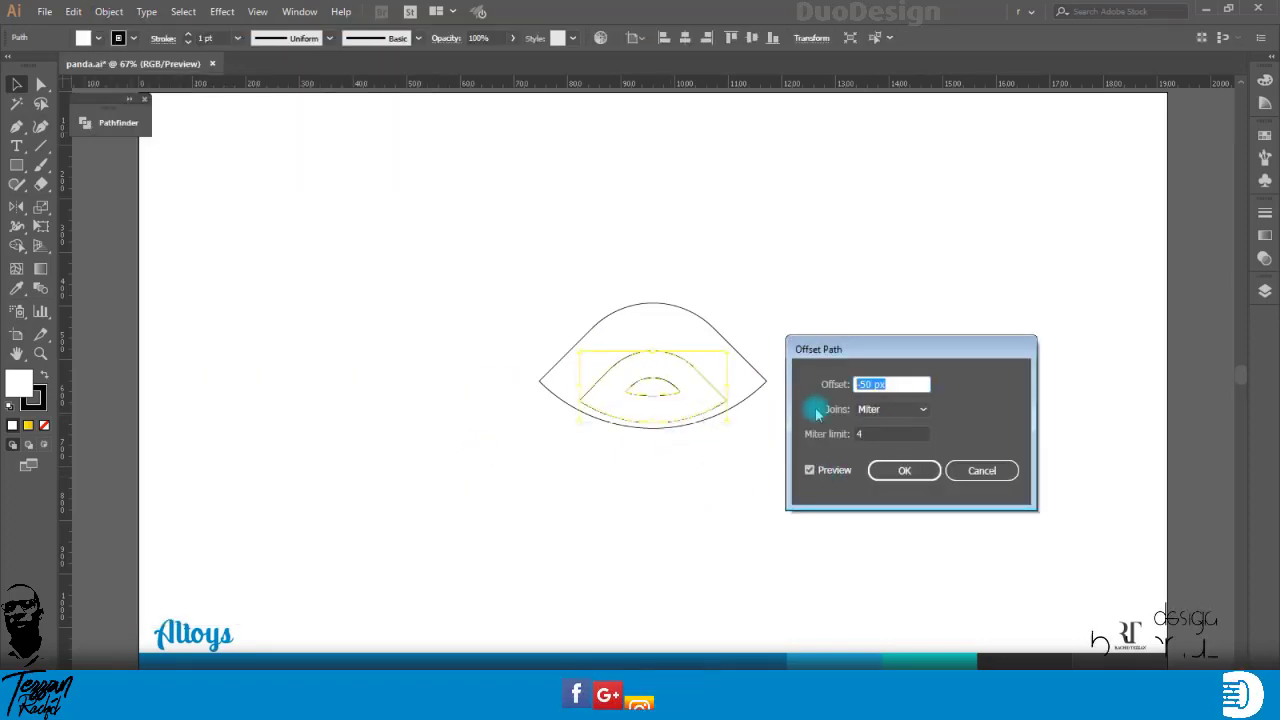
key("shift+Up")
key("shift+Up")
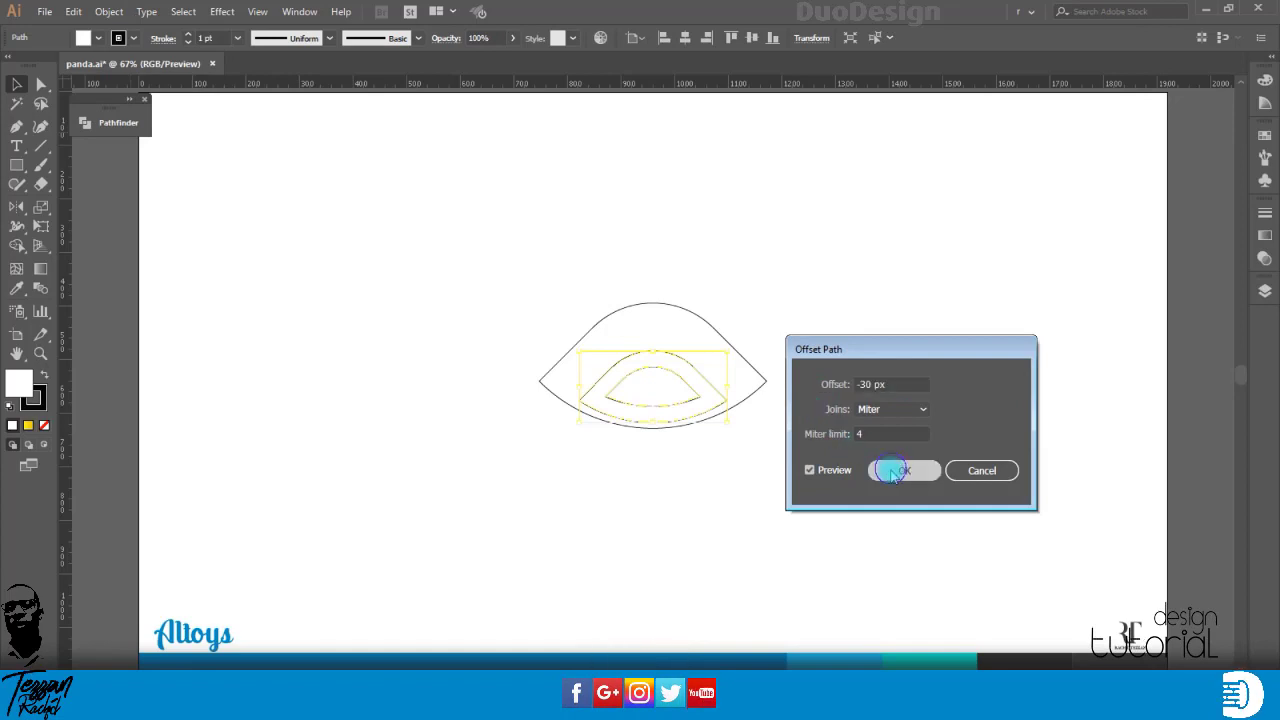
left_click(903, 469)
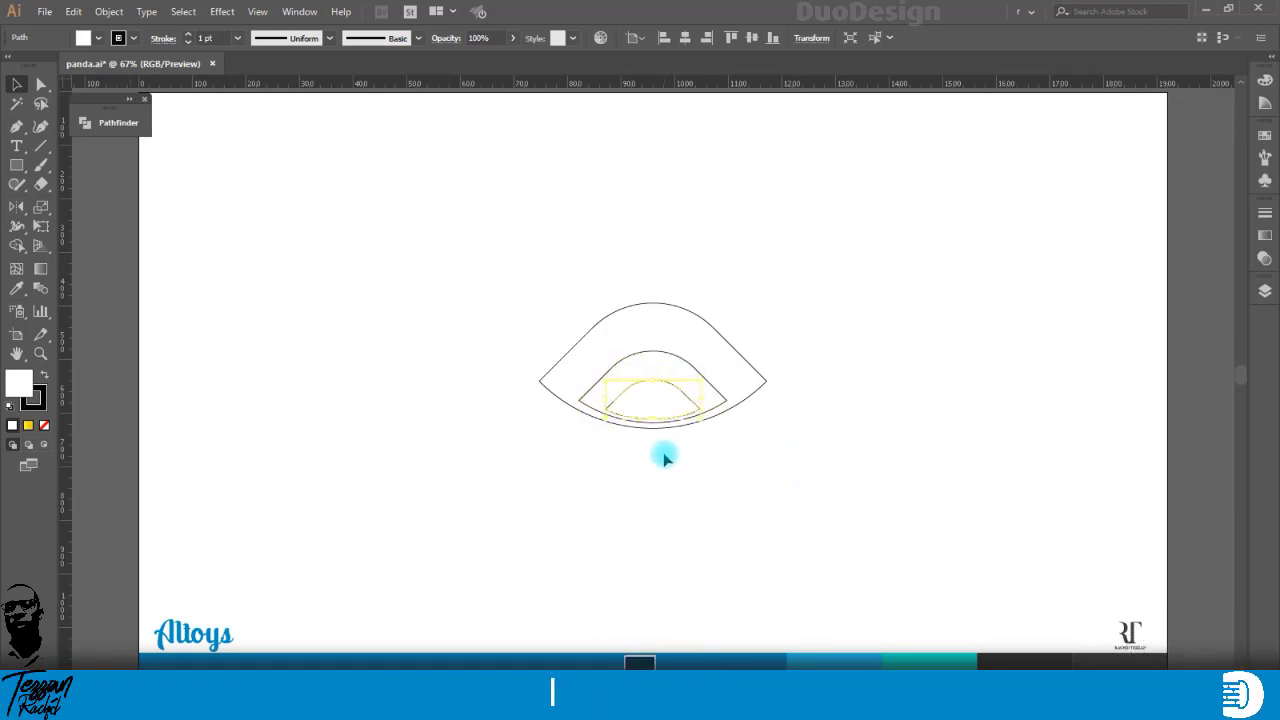
Step: Align the new inner shape's lower edge with the middle shape's lowest point and narrow it symmetrically about its centre
scroll(663, 446, "up", 3)
left_click_drag(631, 376, 632, 390)
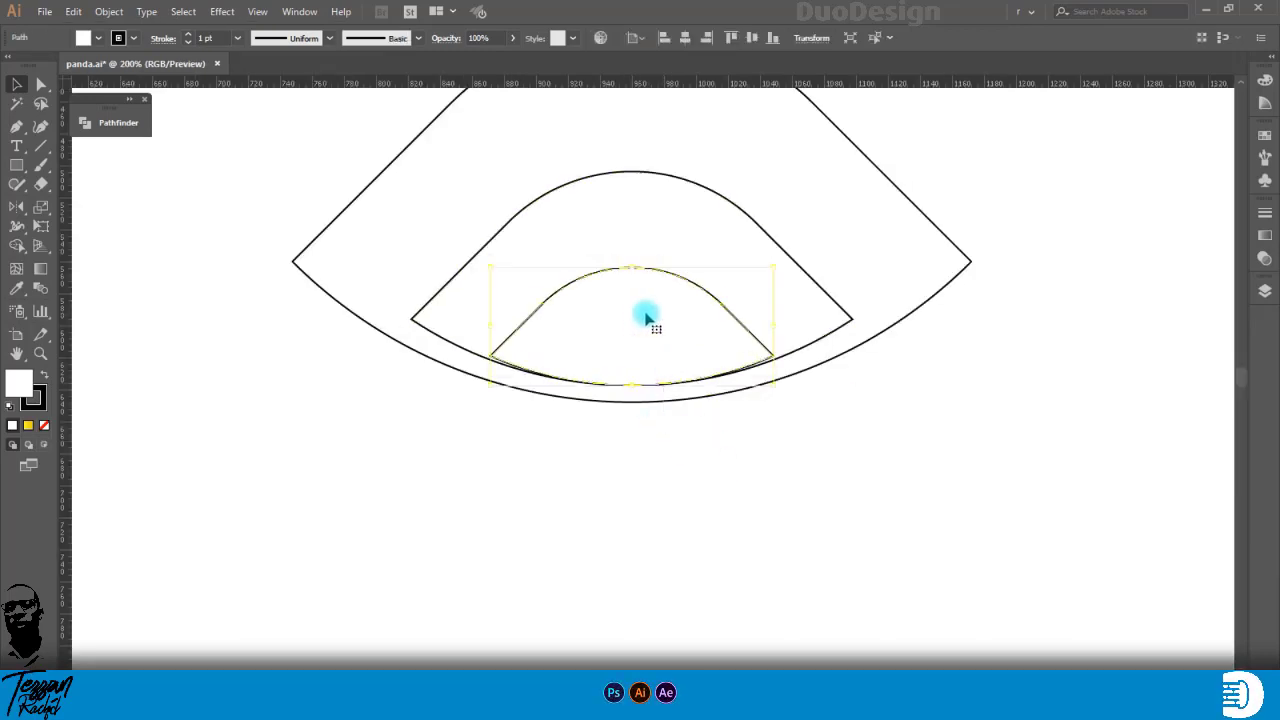
left_click_drag(772, 326, 746, 330)
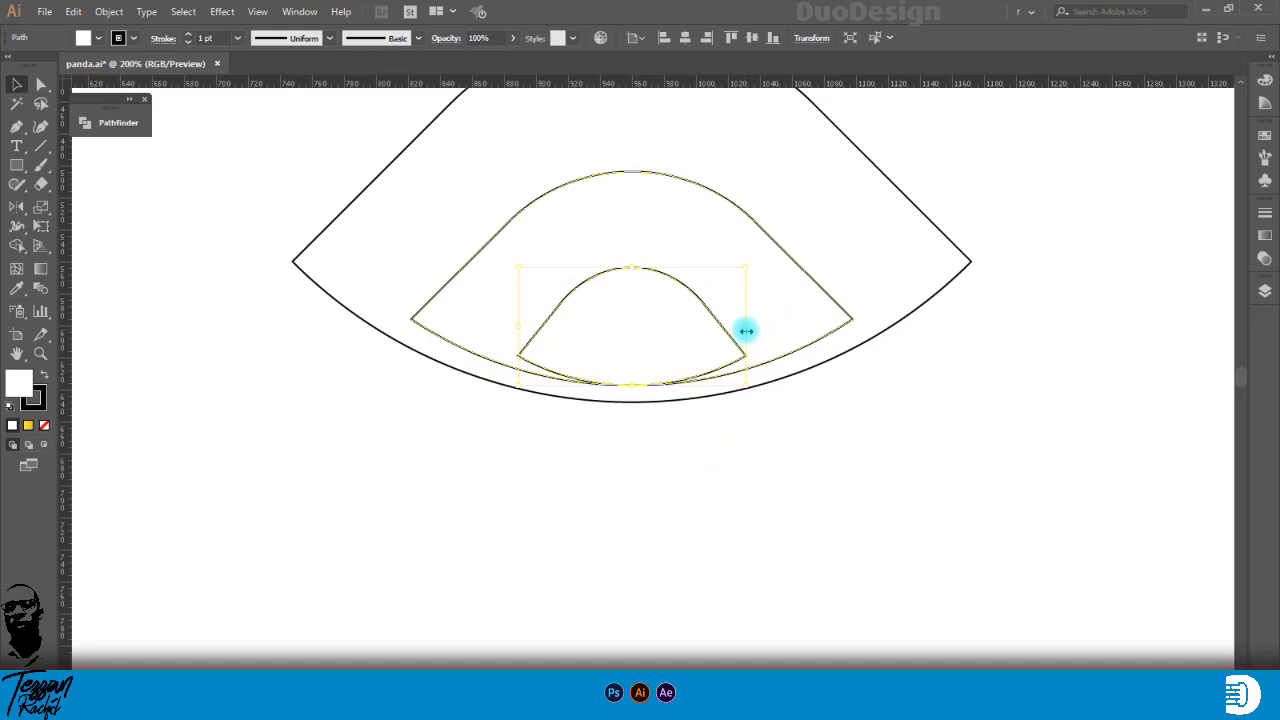
left_click(786, 470)
Step: Offset the middle eye-shaped path by -50 px to create a small lens inside it
scroll(786, 470, "down", 2)
left_click(710, 338)
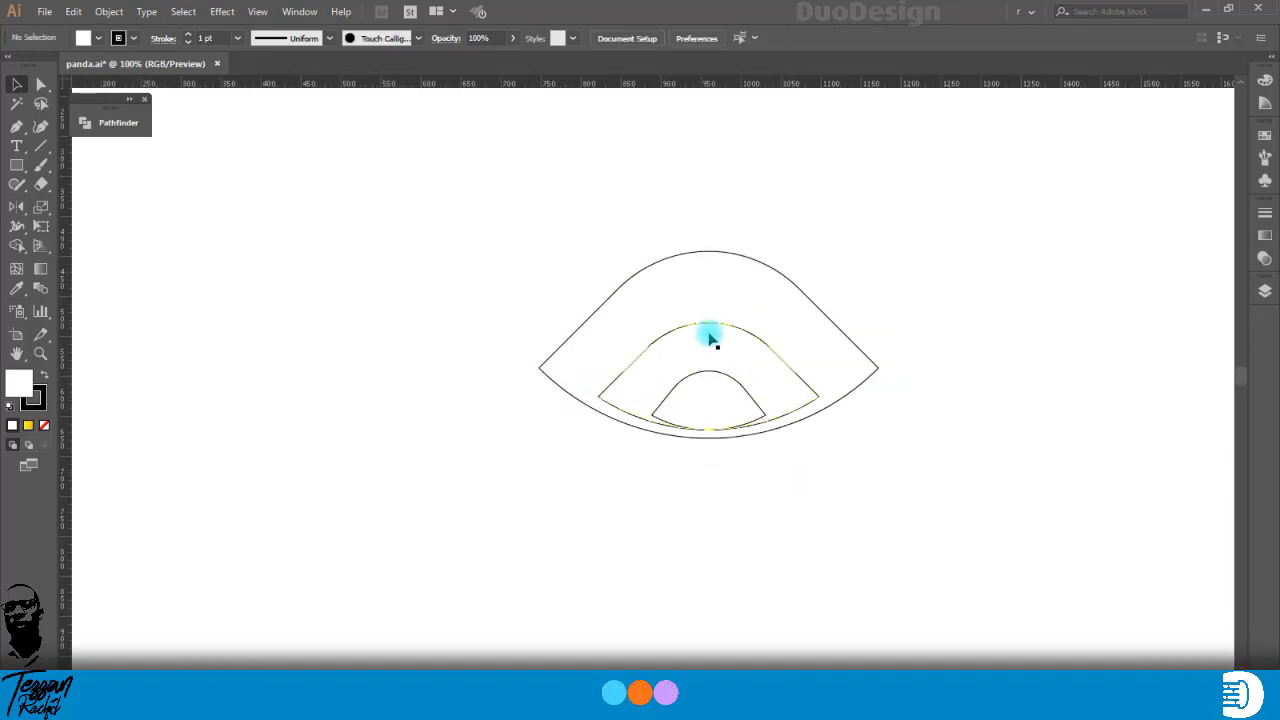
left_click(109, 11)
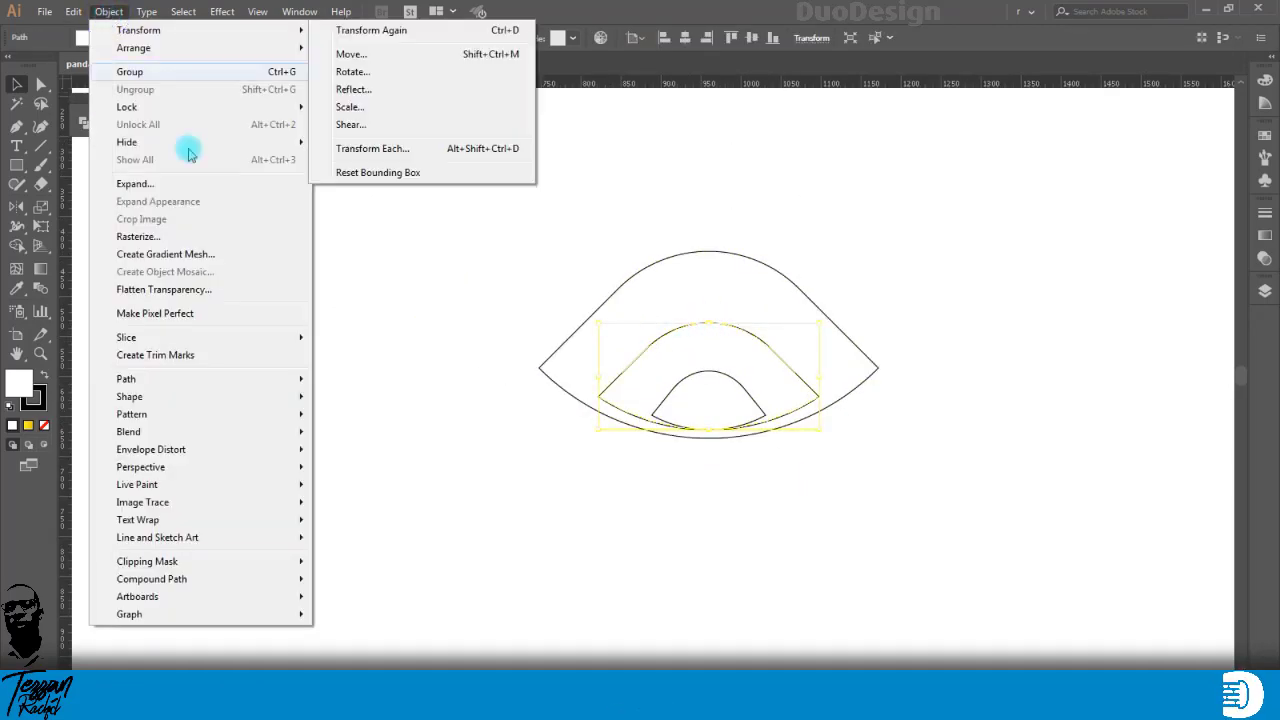
mouse_move(300, 379)
left_click(391, 437)
left_click(811, 470)
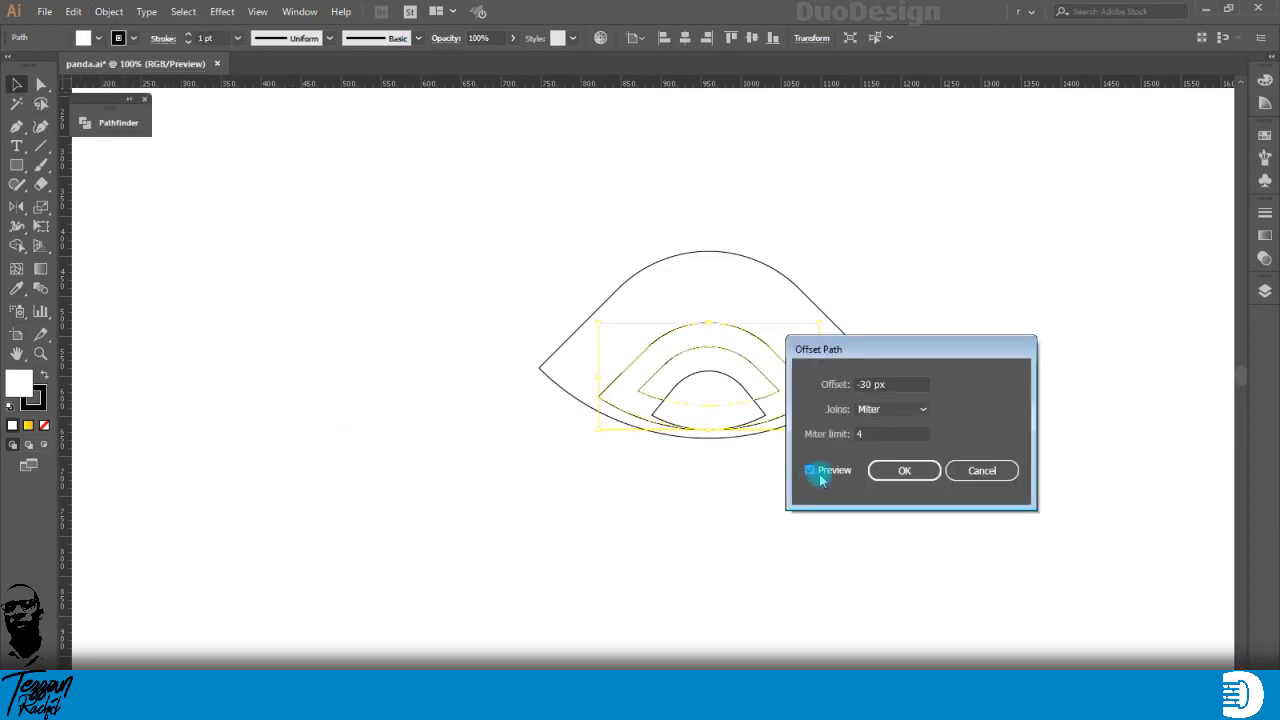
left_click(832, 385)
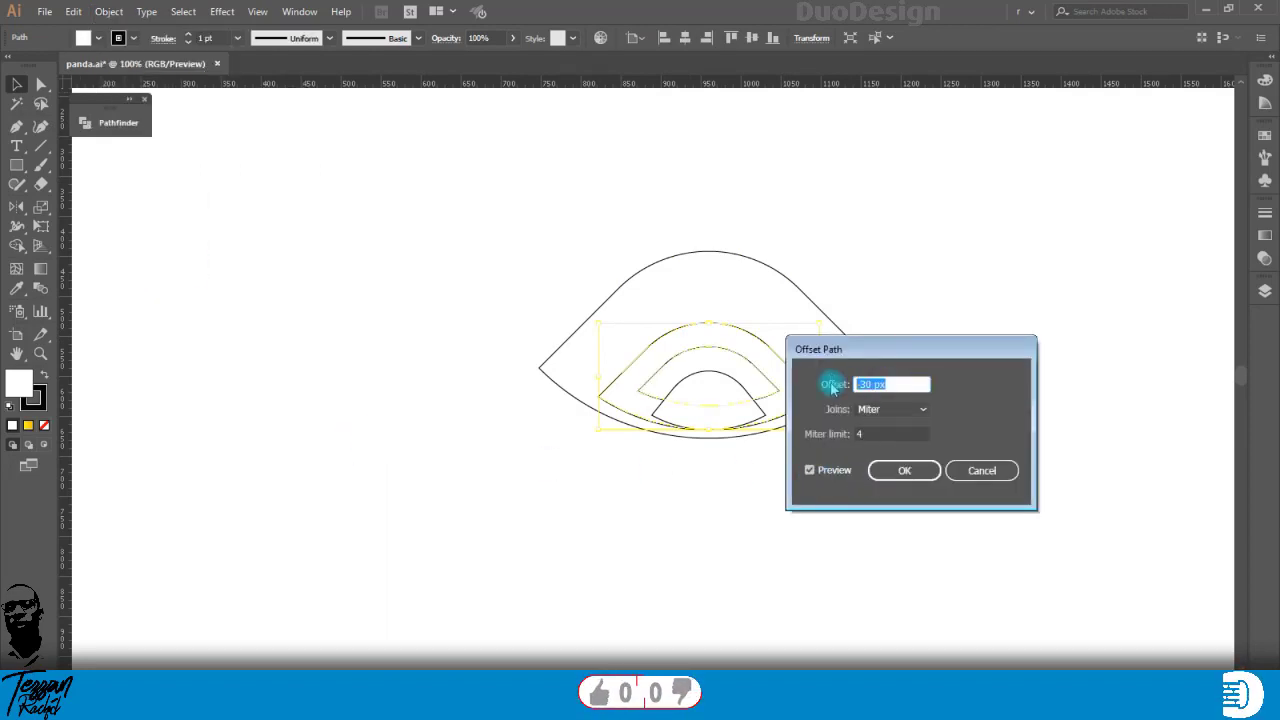
key("shift+Down")
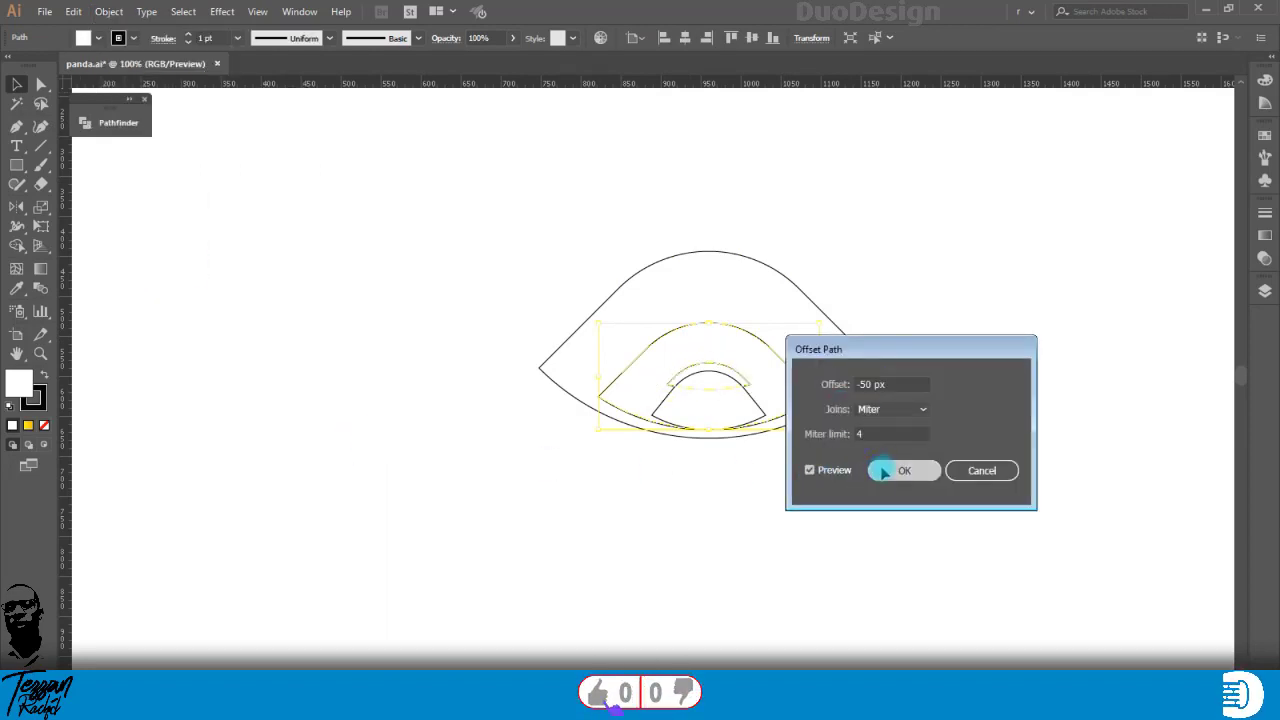
left_click(904, 470)
Step: Remove the fill from all the shapes and move the small lens straight down, clear below the outer outline
left_click_drag(594, 217, 686, 466)
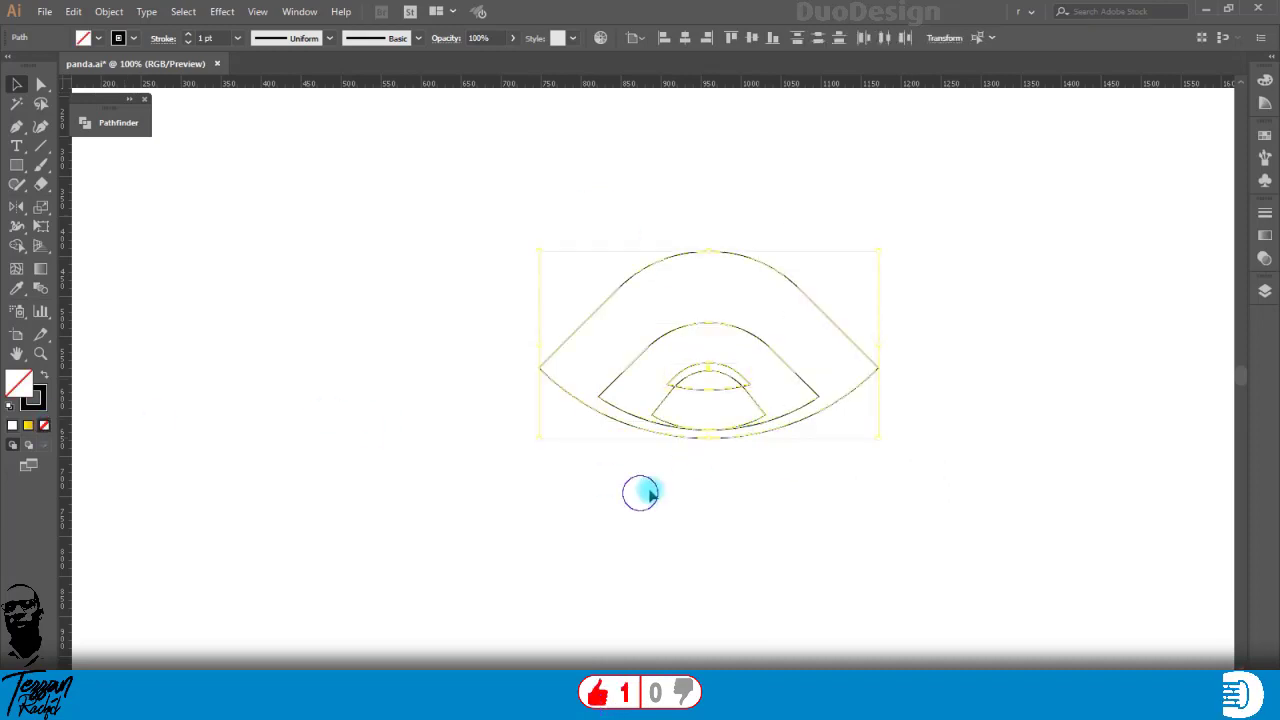
left_click(641, 493)
left_click(739, 373)
scroll(723, 397, "up", 1)
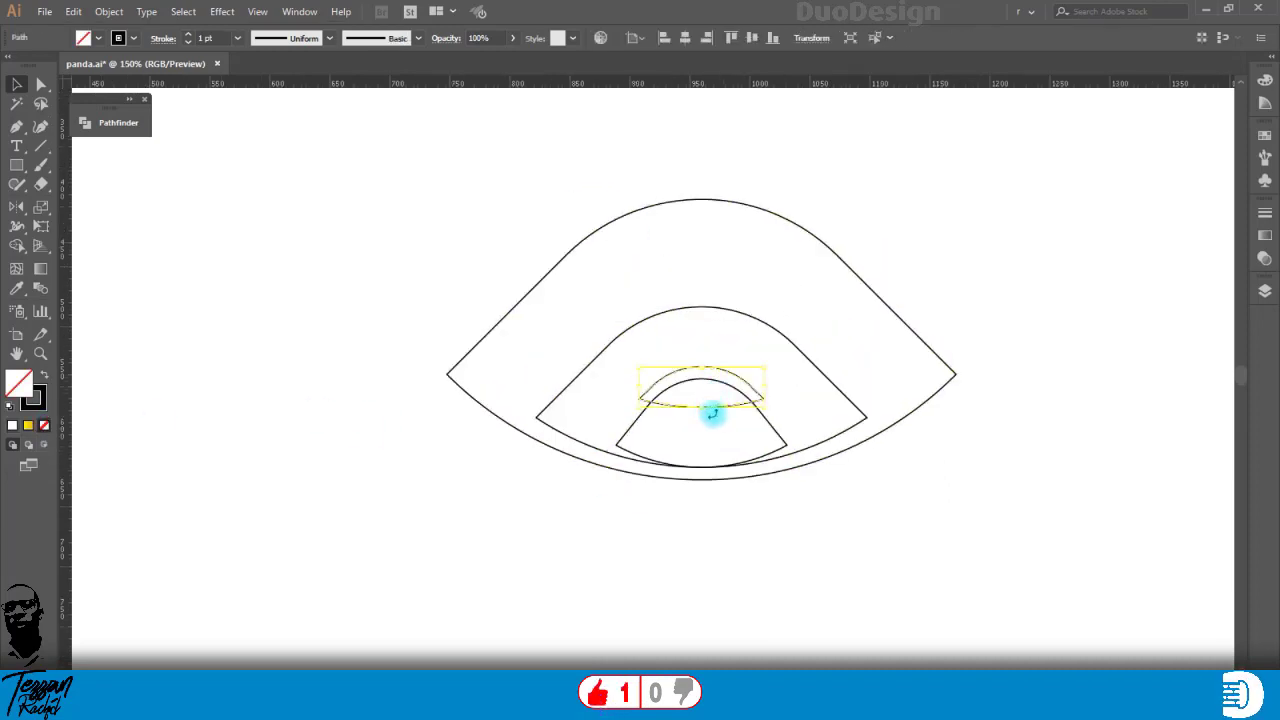
key("Down")
key("Down")
key("Down")
key("Down")
key("Down")
key("Down")
key("Down")
key("Down")
key("Down")
key("Down")
key("Down")
key("Down")
key("Down")
key("Down")
key("Down")
key("Down")
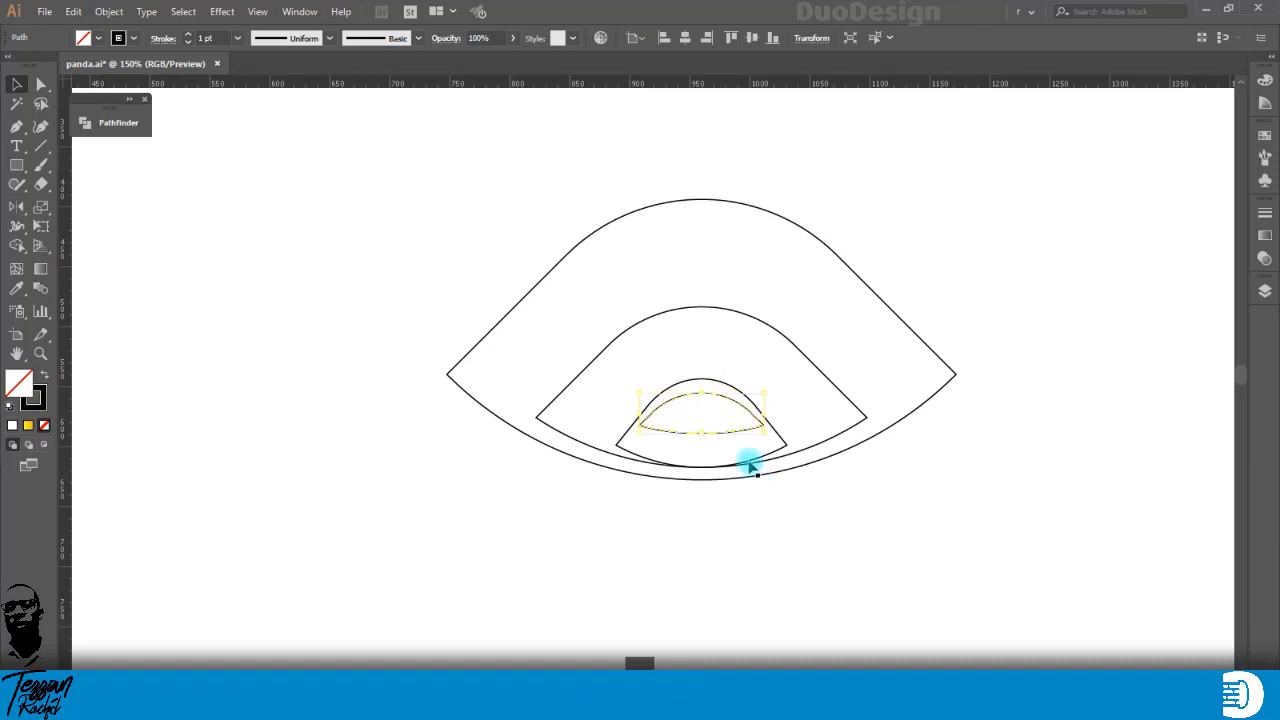
left_click_drag(723, 437, 712, 555)
Step: Round the two pointed side corners of the separated lens shape
left_click(40, 84)
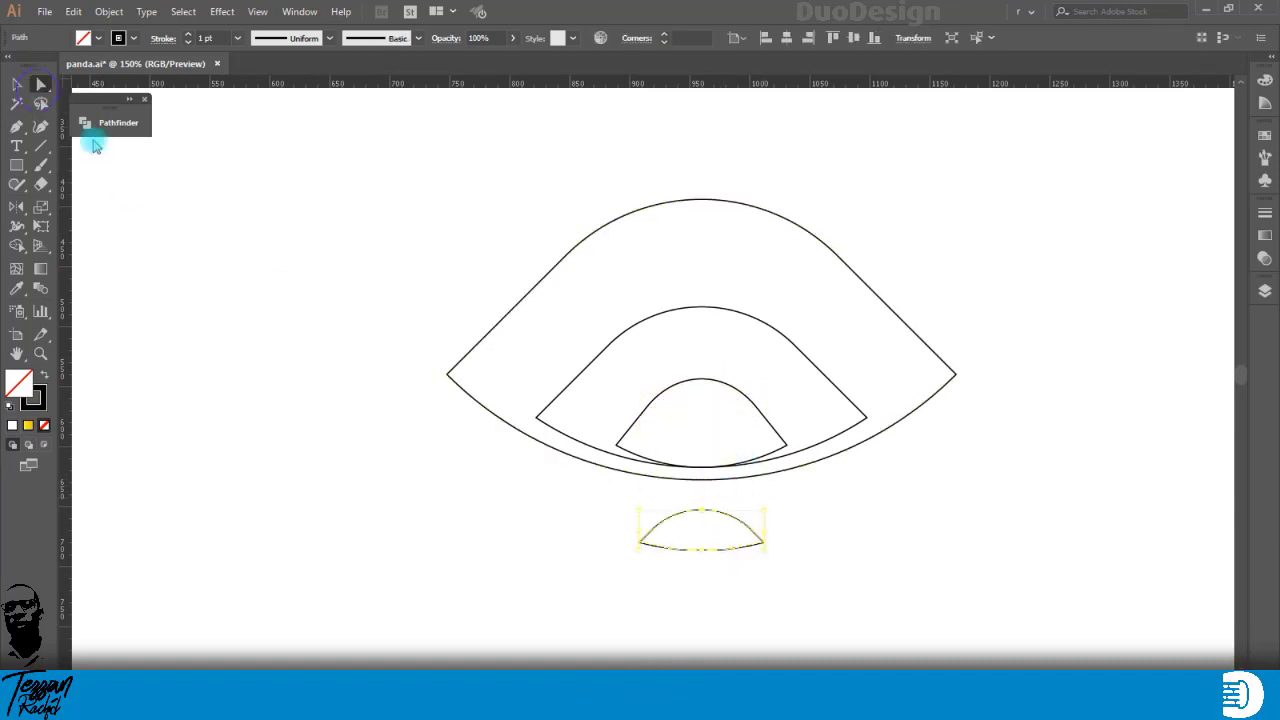
left_click(773, 568)
left_click(715, 549)
left_click_drag(620, 523, 662, 556)
scroll(663, 551, "up", 3)
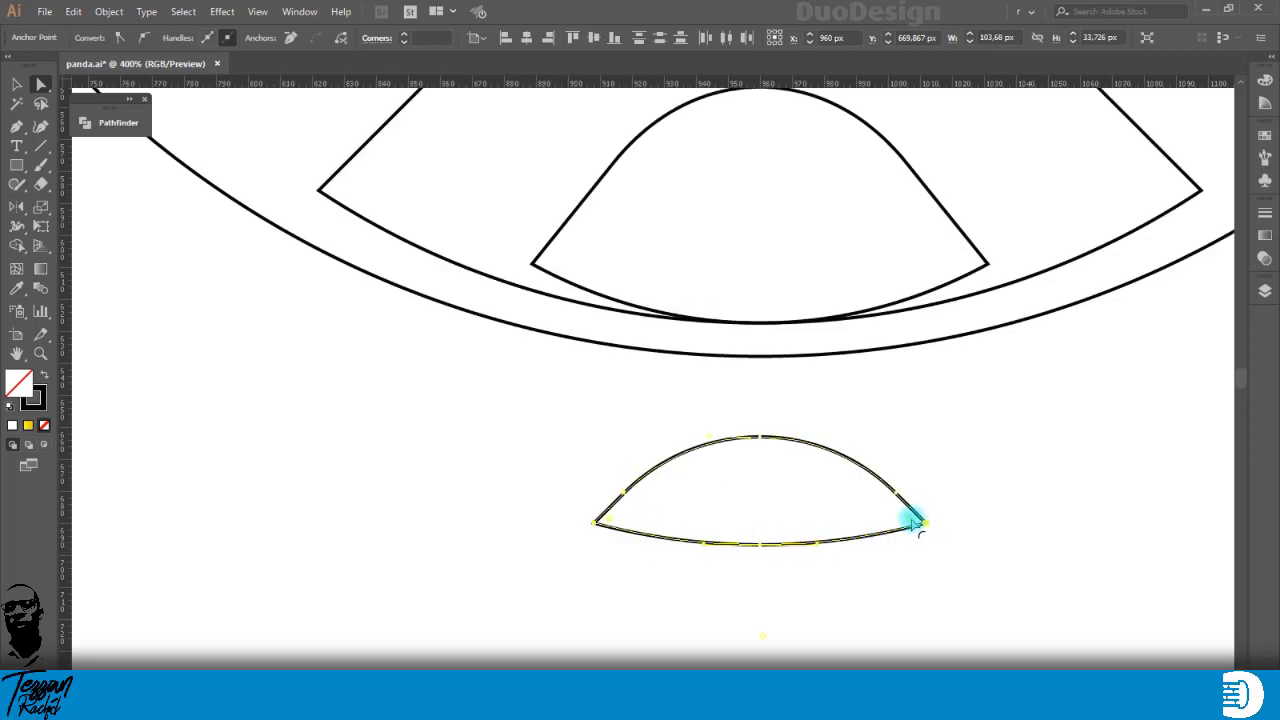
left_click_drag(912, 519, 745, 488)
left_click(923, 562)
left_click_drag(951, 505, 883, 560)
left_click_drag(911, 518, 733, 505)
left_click_drag(573, 494, 842, 489)
left_click(504, 431)
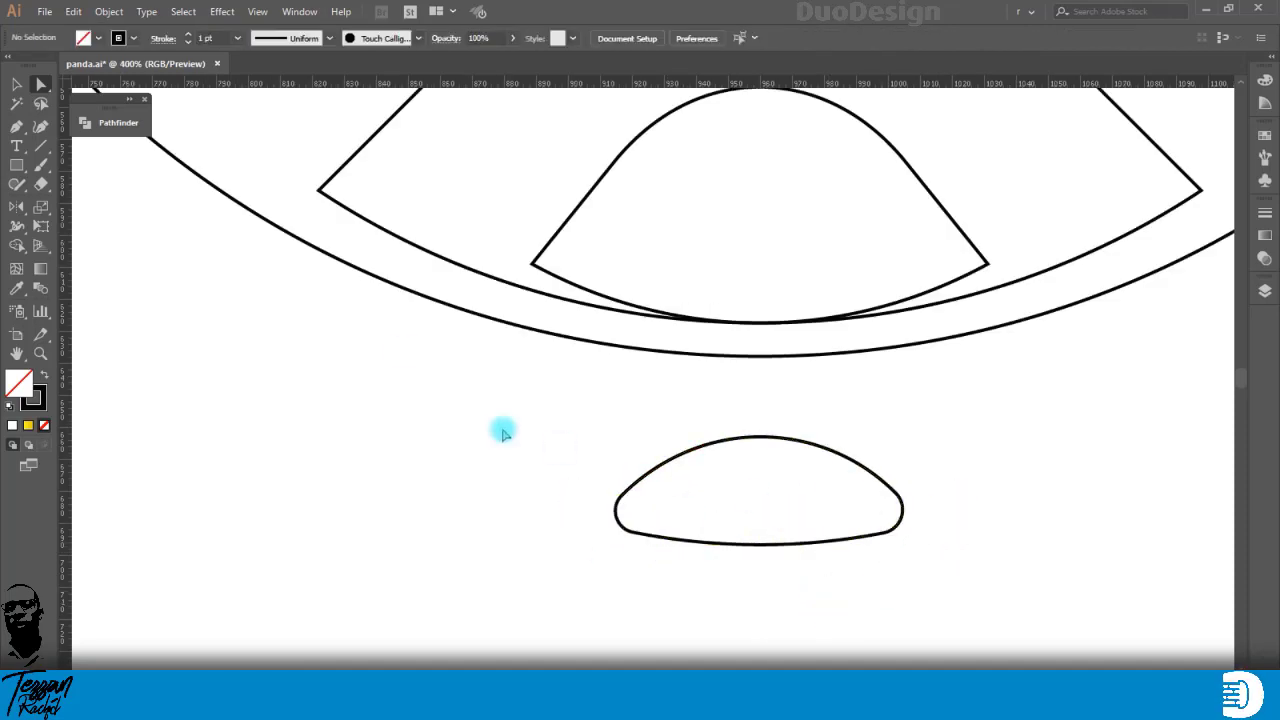
Step: Narrow the rounded lens symmetrically and move it up inside the innermost dome shape, just below its peak, as the nose
left_click(20, 88)
scroll(886, 457, "down", 1)
left_click(820, 522)
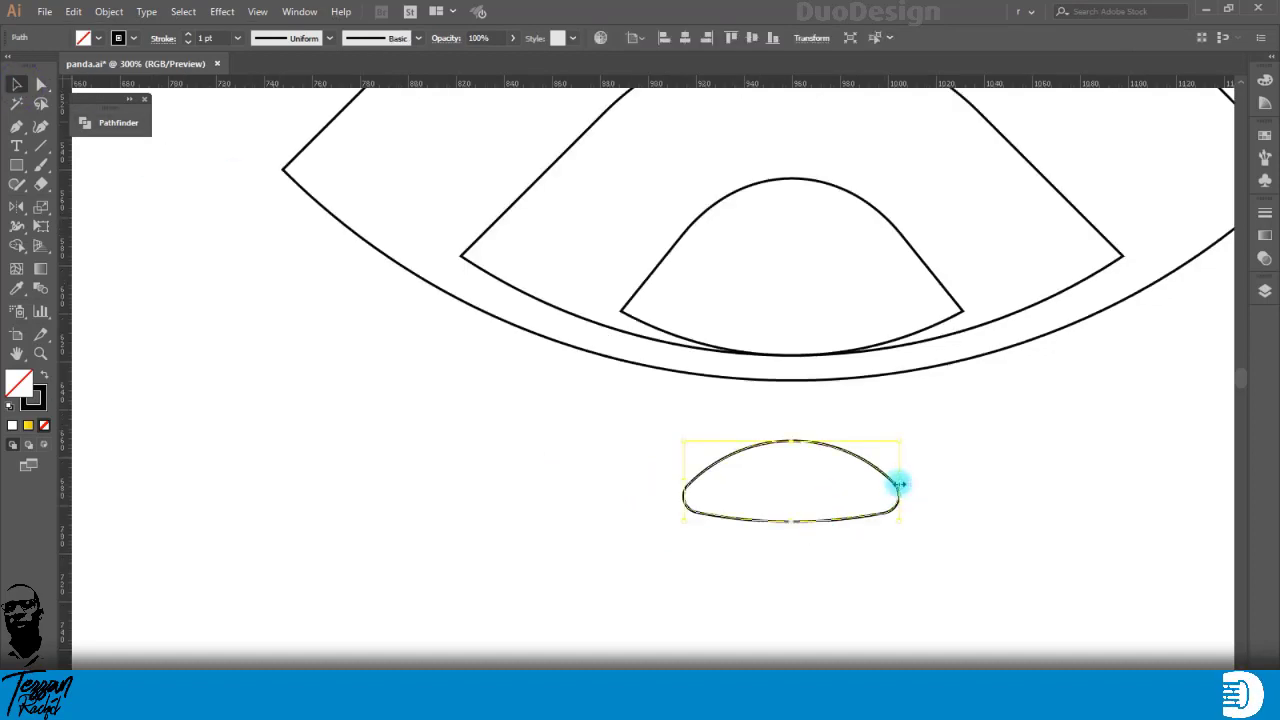
left_click_drag(900, 484, 856, 482)
left_click(903, 534)
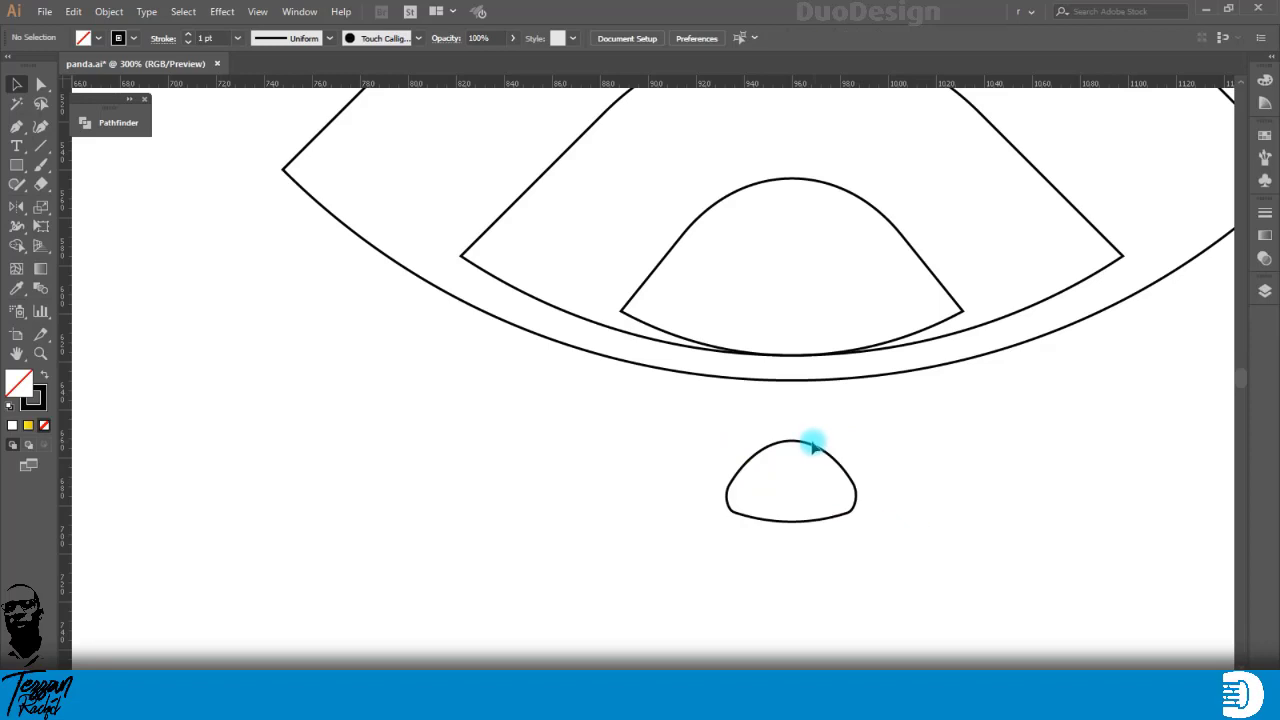
left_click_drag(812, 443, 812, 196)
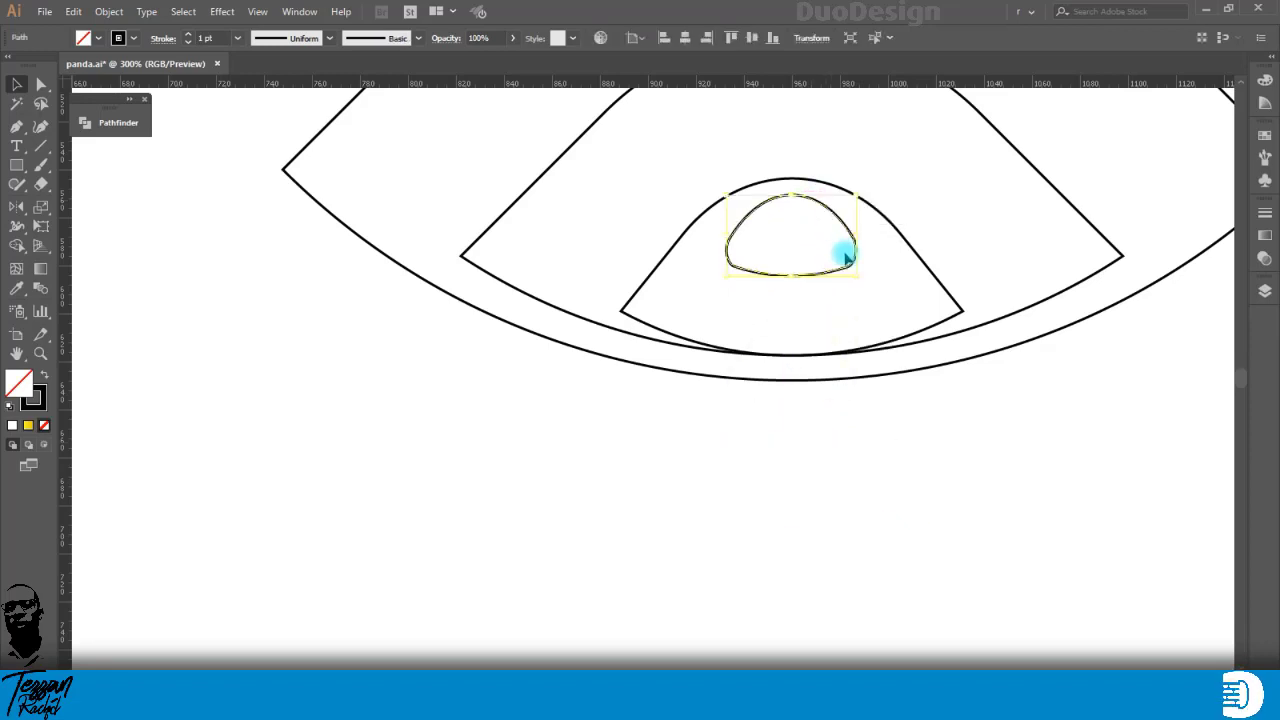
Step: Offset the nose path by -10 px to create a smaller shape inside it
scroll(845, 258, "up", 1)
left_click(109, 11)
mouse_move(268, 378)
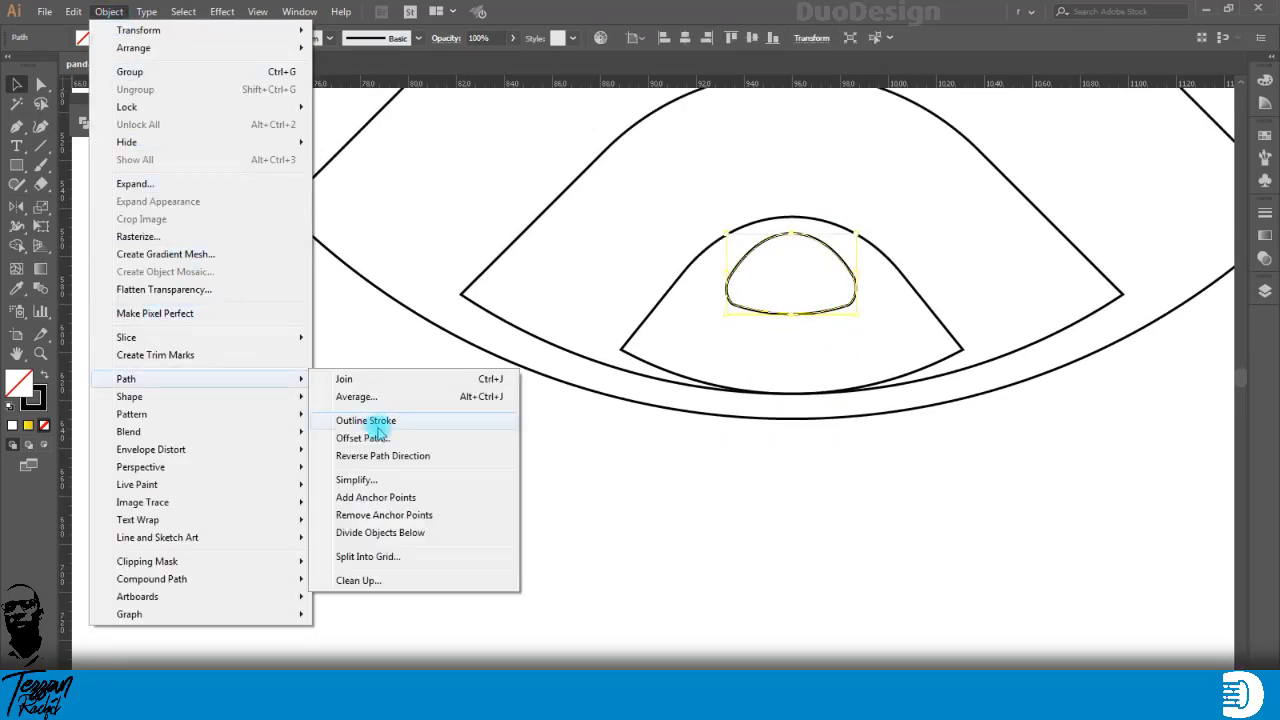
left_click(380, 437)
left_click_drag(903, 399, 829, 395)
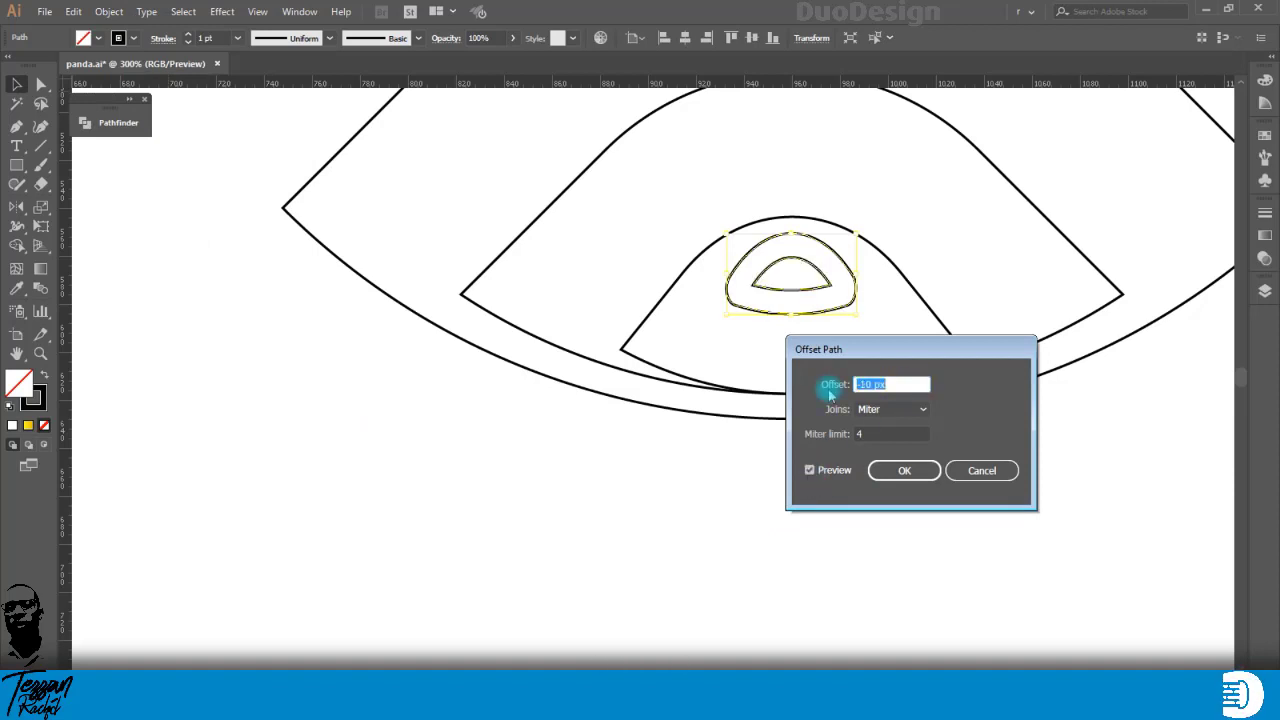
left_click(903, 470)
left_click(845, 478)
Step: Round both pointed corners of the small shape inside the nose with a 4 px corner radius
scroll(800, 257, "up", 2)
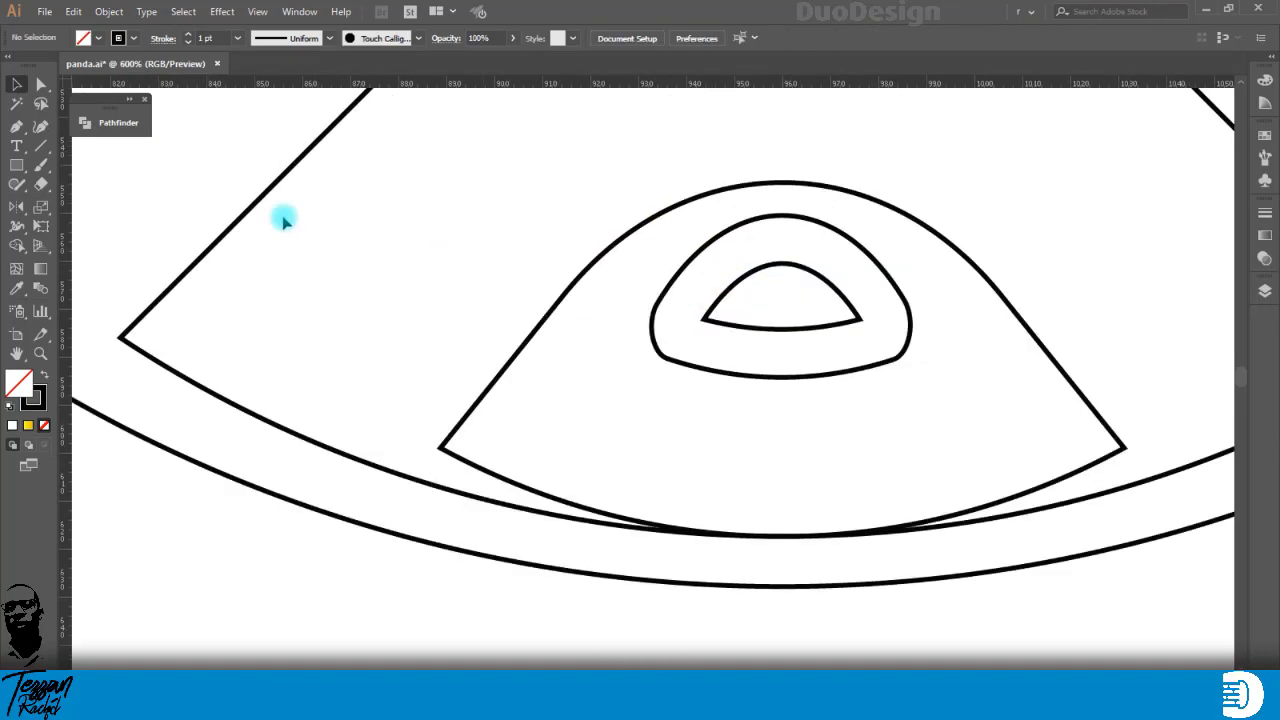
key("a")
left_click(706, 316)
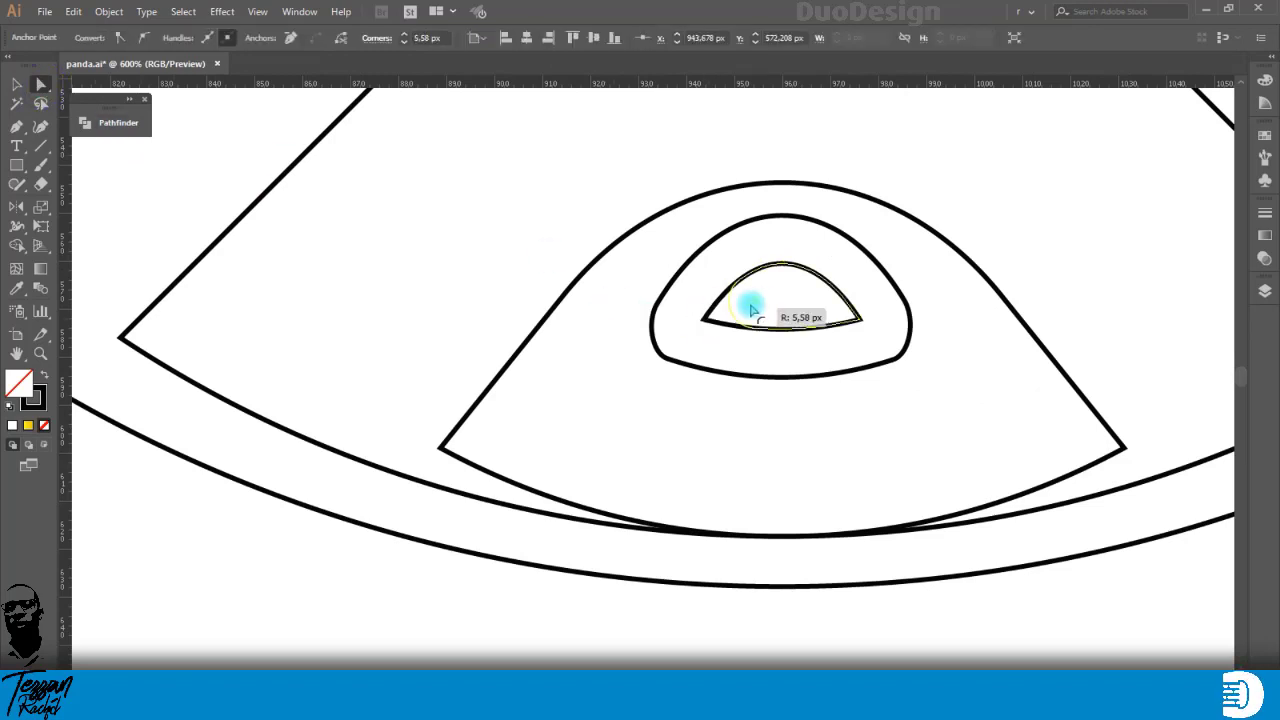
left_click(705, 319)
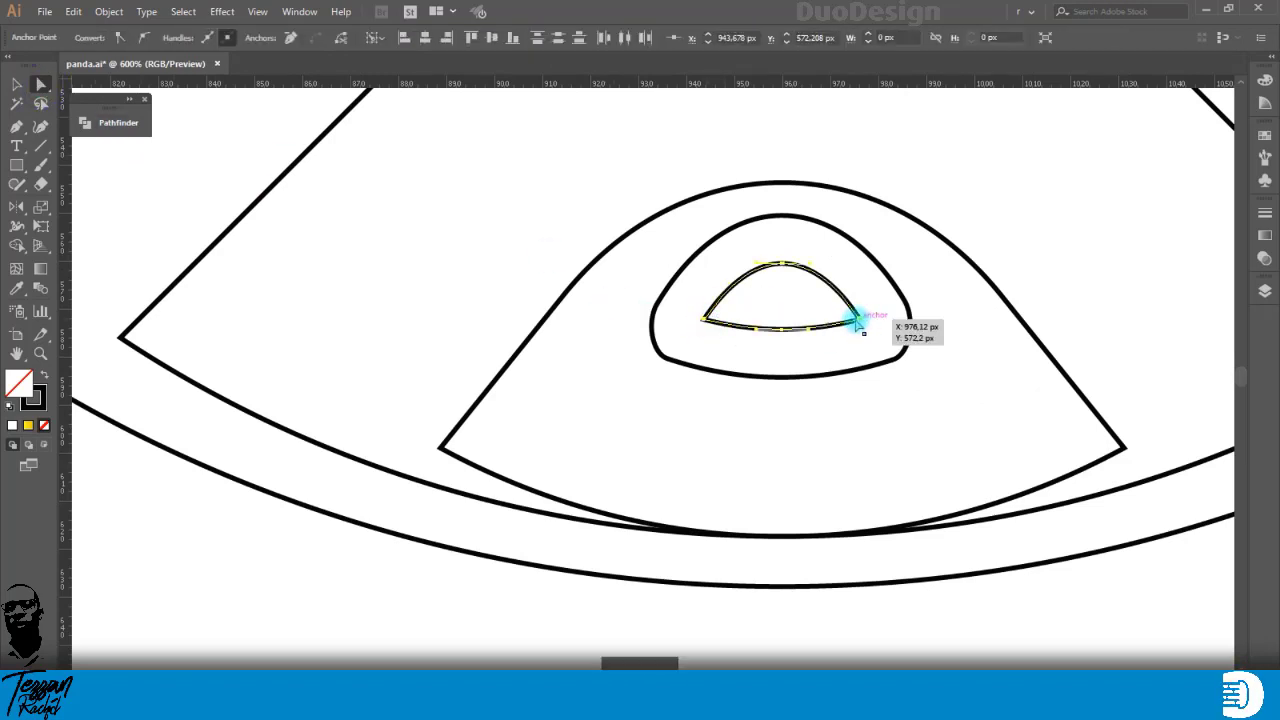
left_click(857, 320, "shift")
scroll(855, 322, "up", 2)
left_click_drag(893, 311, 846, 338)
left_click(405, 38)
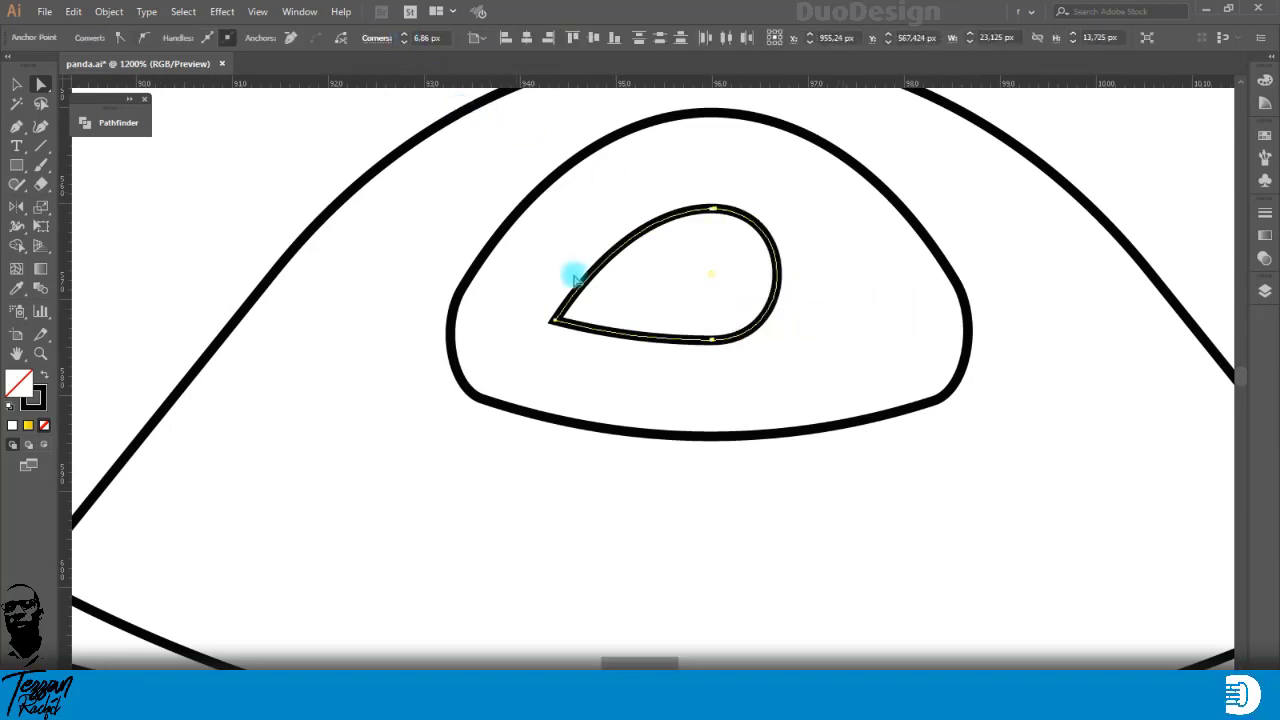
left_click(405, 38)
left_click_drag(514, 271, 580, 368)
left_click(407, 38)
left_click(407, 38)
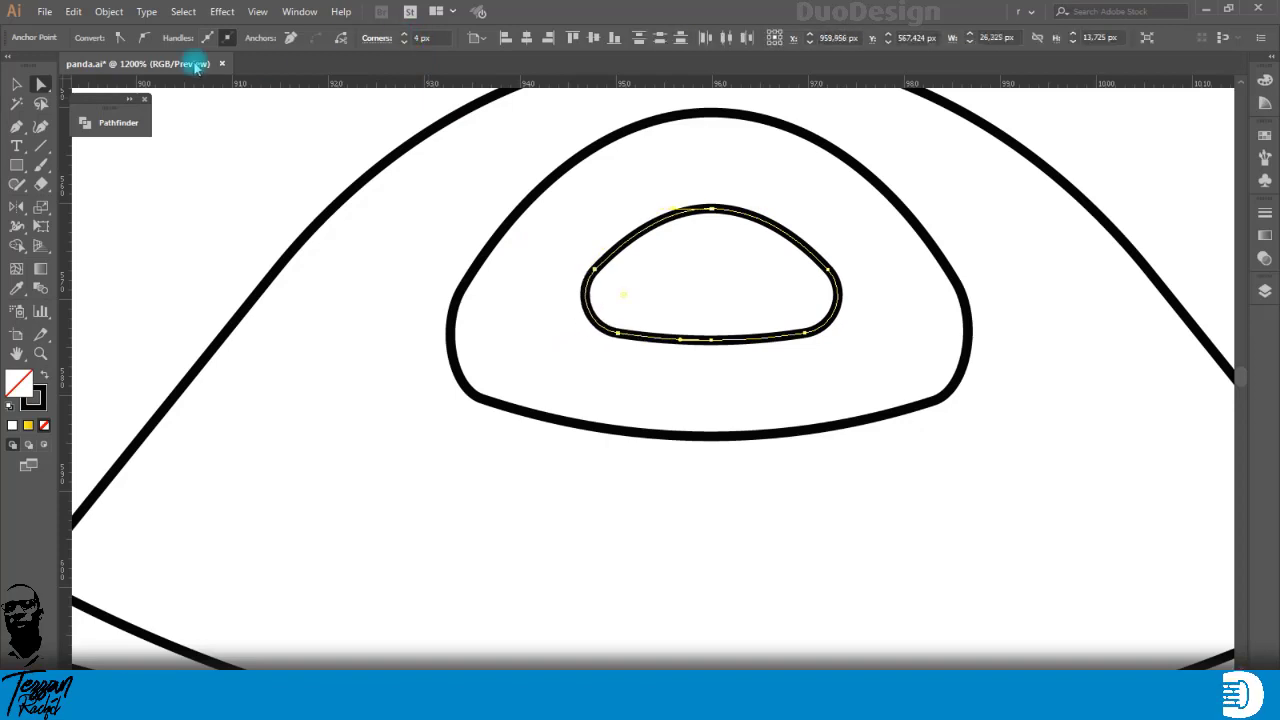
Step: Move the small rounded shape up to just below the nose's top edge as a highlight
left_click(16, 84)
left_click_drag(737, 207, 737, 136)
scroll(811, 289, "down", 6)
left_click(814, 482)
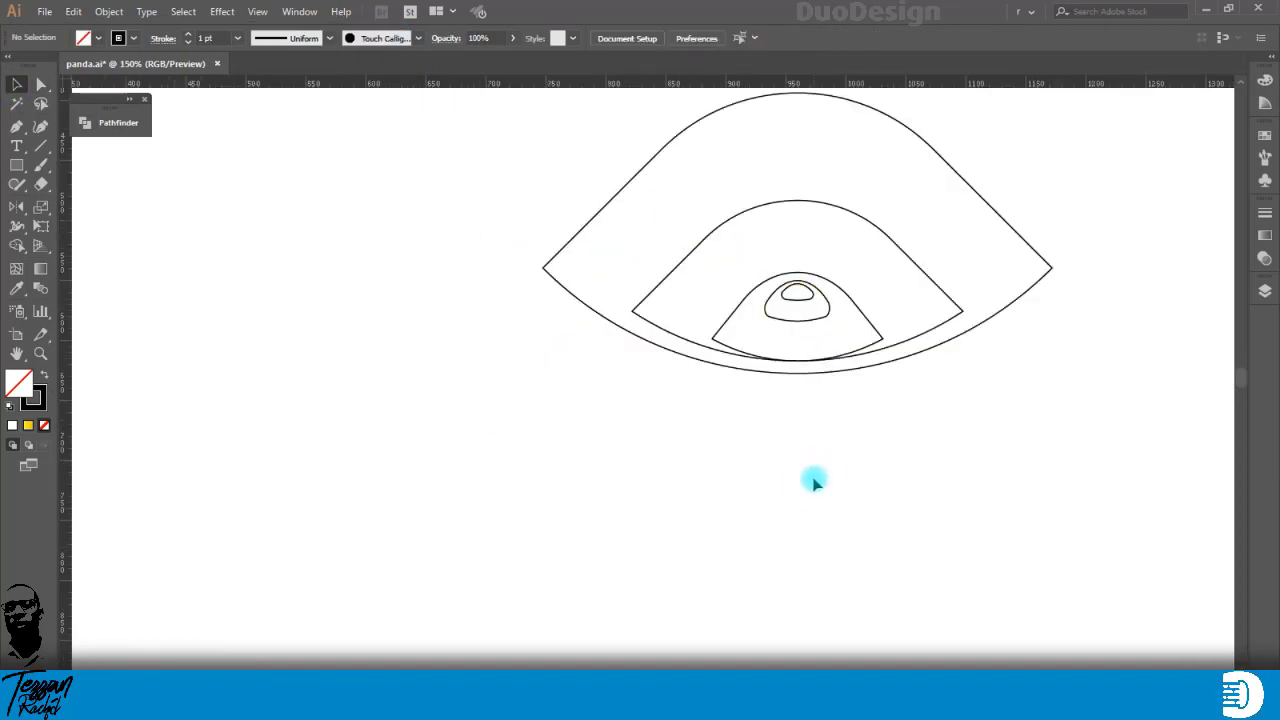
Step: Duplicate the dome shape around the nose, rotate it and place it over the head's upper-left edge as an ear
scroll(814, 482, "up", 3)
left_click_drag(862, 451, 870, 174)
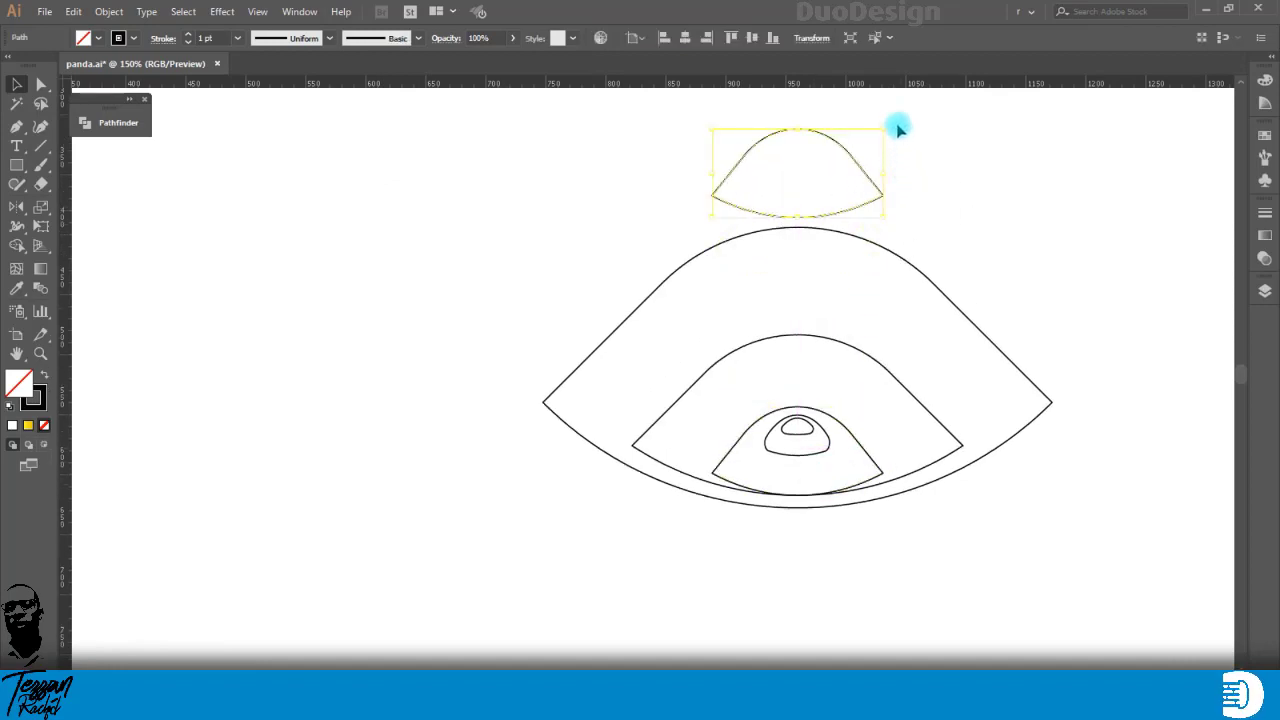
left_click_drag(898, 128, 660, 150)
left_click_drag(866, 197, 709, 322)
left_click_drag(590, 237, 567, 213)
left_click(665, 237)
left_click_drag(662, 243, 673, 262)
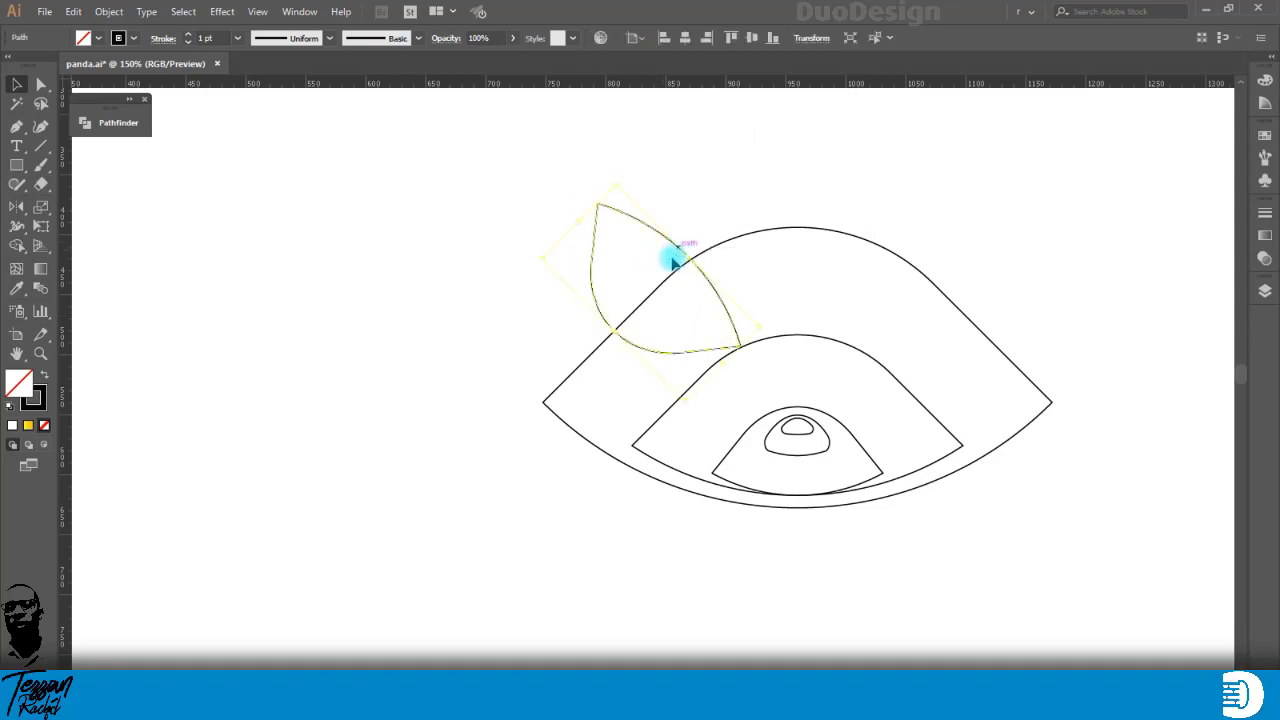
Step: Draw a vertical guide line through the centre of the head, extending above and below the outer outline
left_click(43, 148)
left_click_drag(797, 160, 797, 553)
key("v")
Step: Offset the ear path by -30 px to create the inner ear shape
left_click_drag(567, 155, 624, 250)
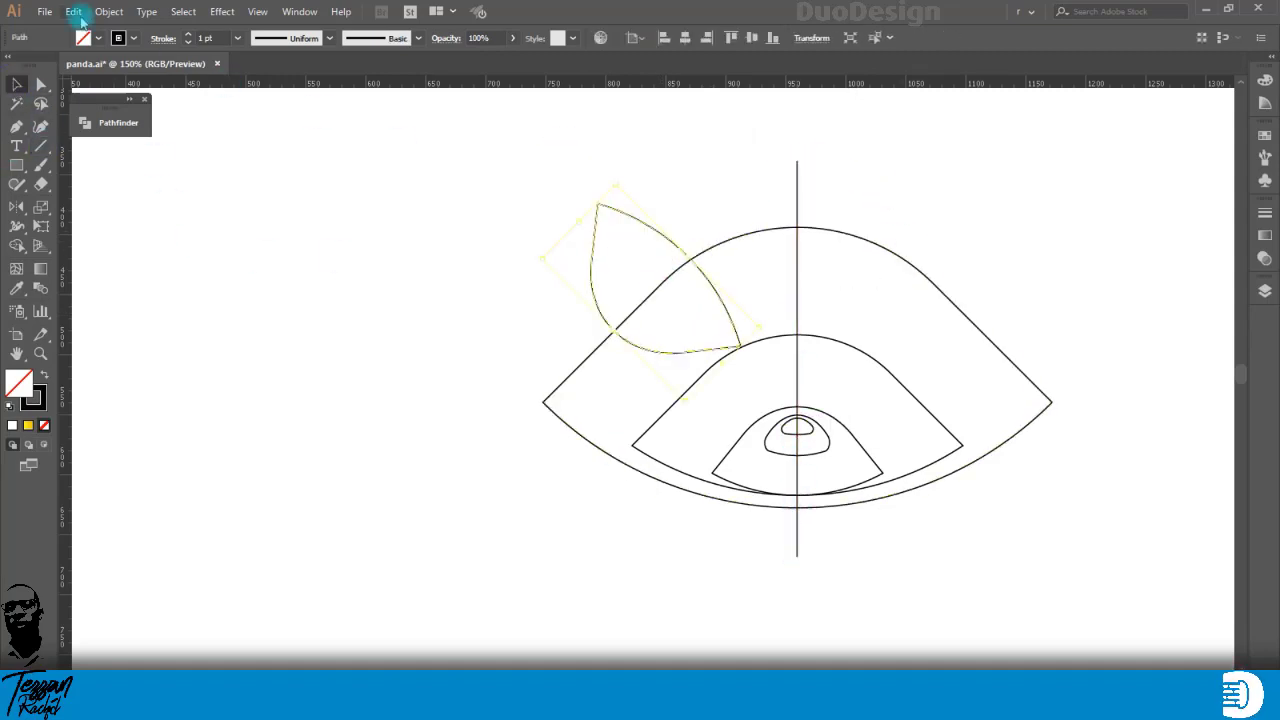
left_click(109, 11)
mouse_move(300, 378)
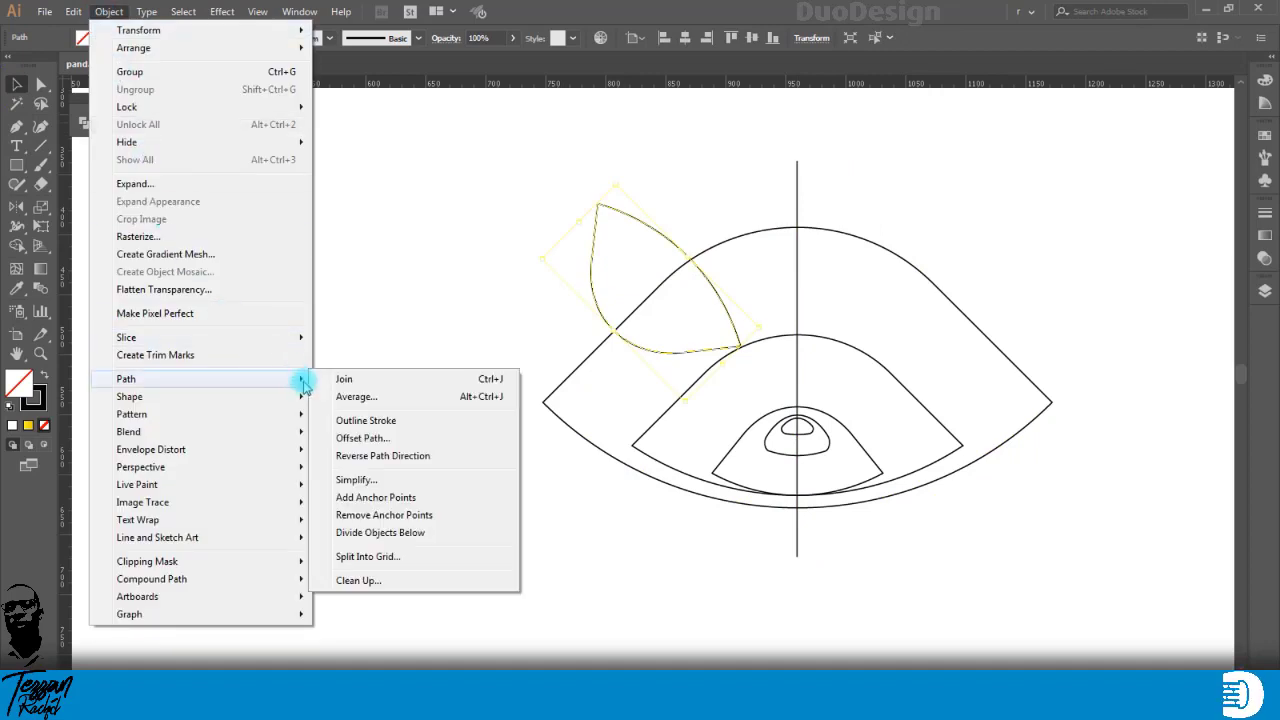
left_click(368, 440)
left_click(826, 476)
left_click_drag(909, 382, 796, 393)
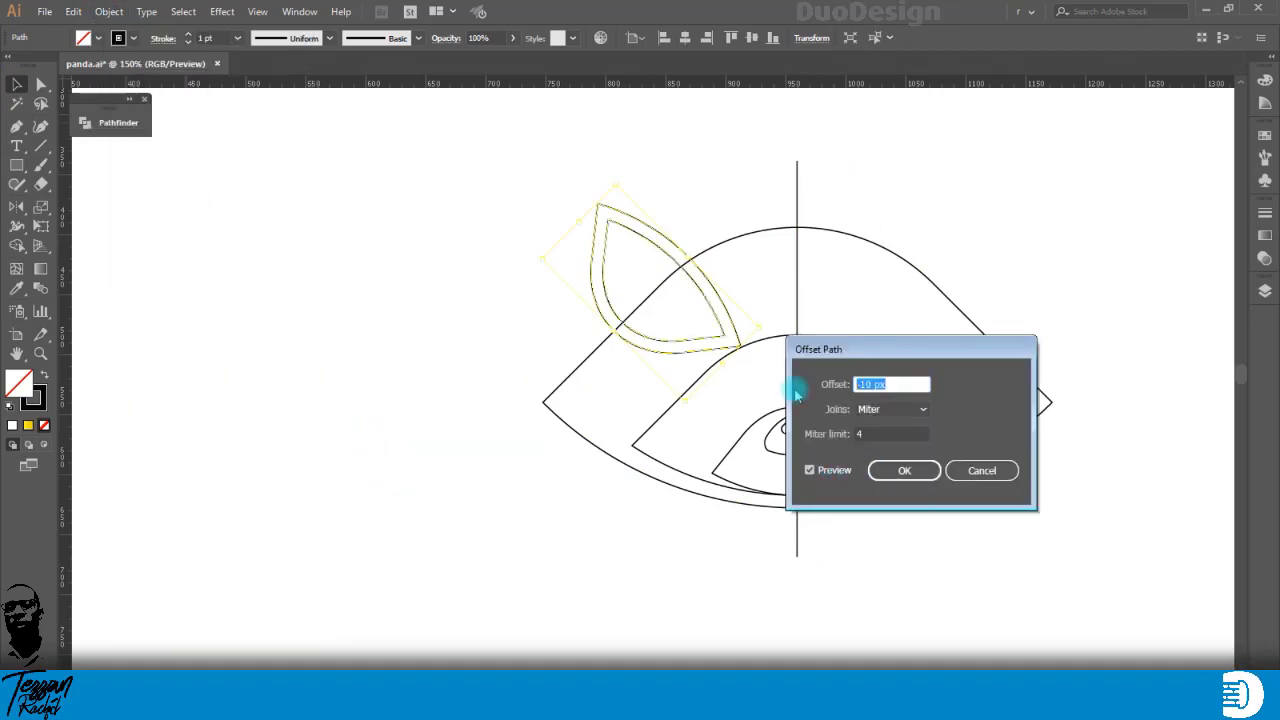
key("shift+Up")
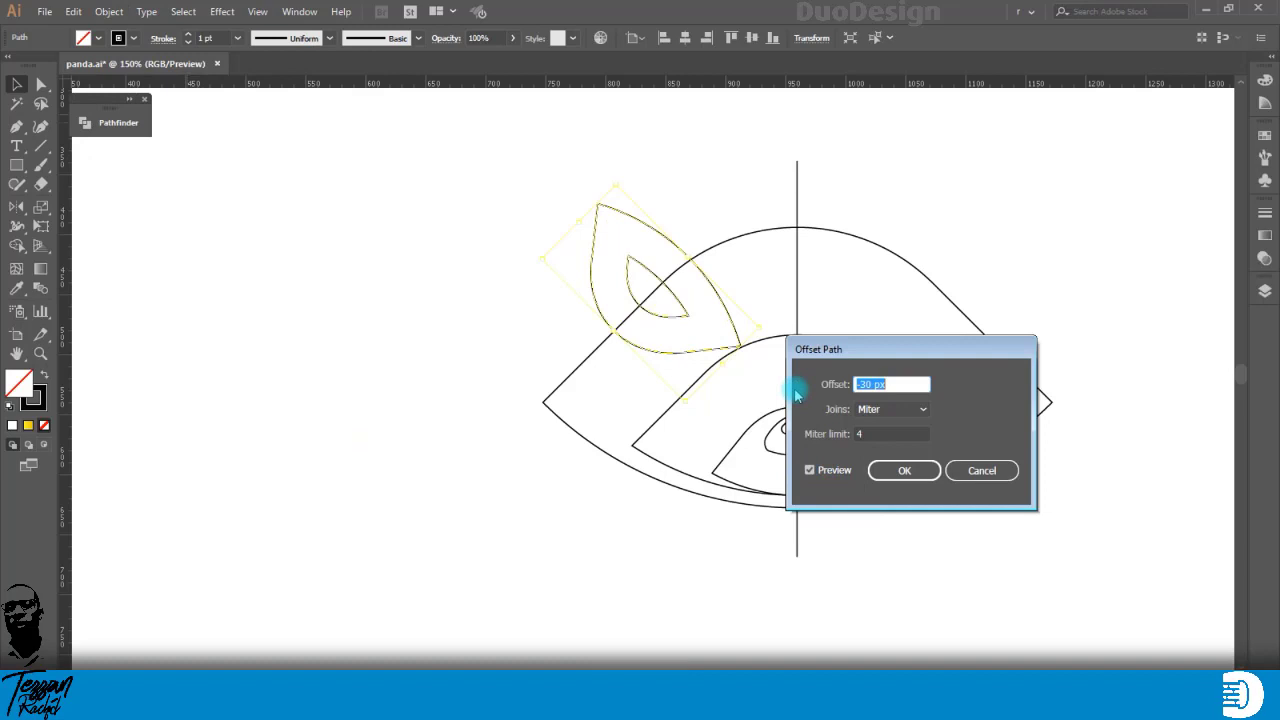
left_click(904, 470)
Step: Reflect a copy of the outer and inner ear shapes across the central vertical guide line
left_click_drag(549, 172, 633, 270)
key("o")
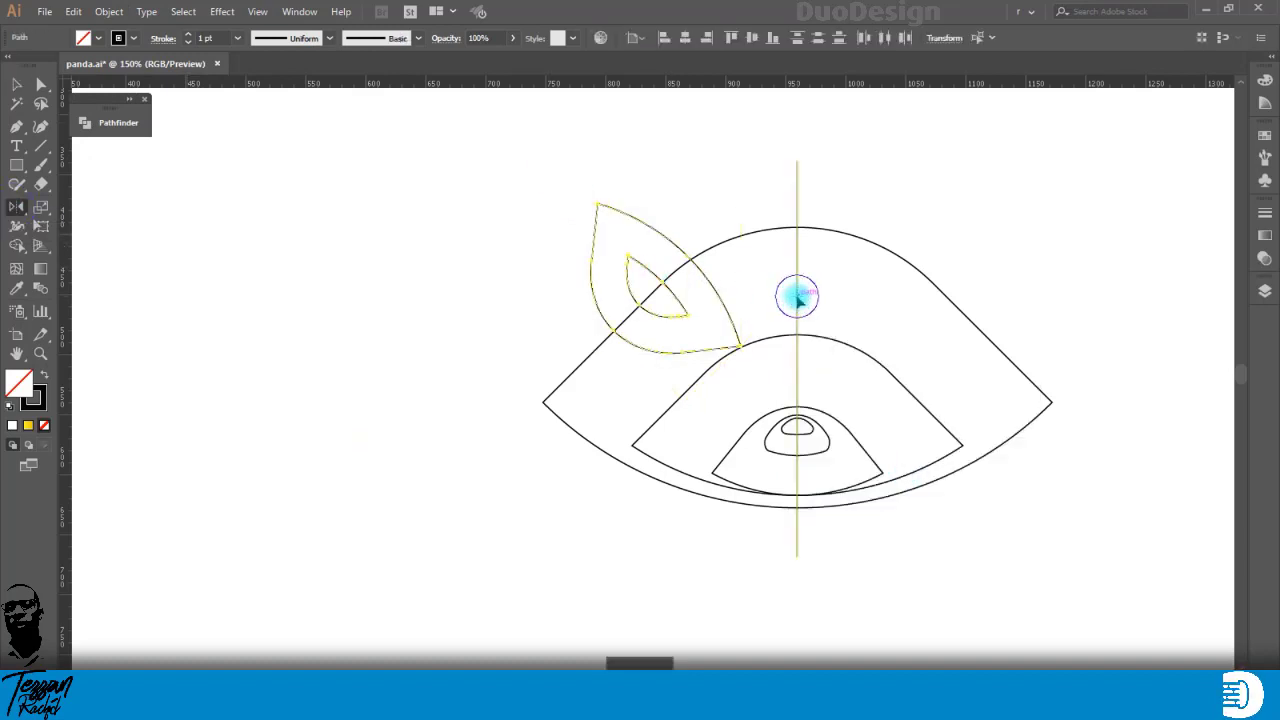
left_click(797, 297, "alt")
left_click(1012, 398)
left_click(1040, 428)
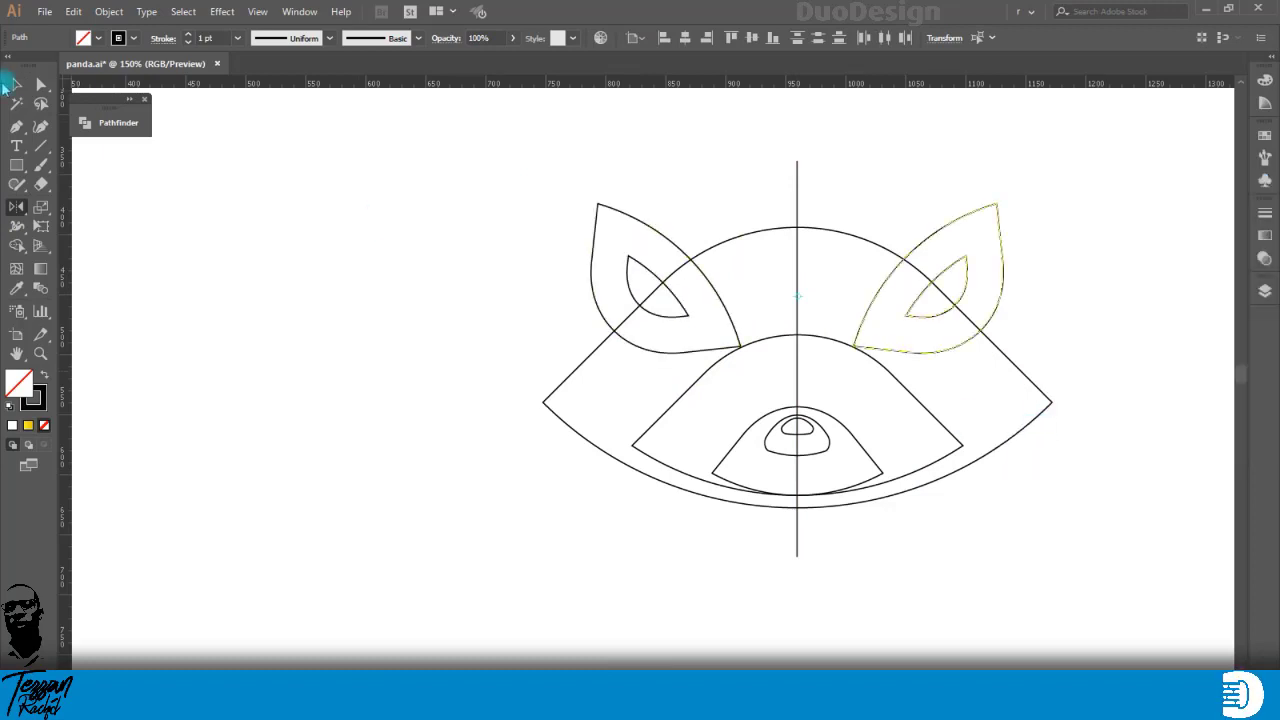
left_click(10, 84)
left_click(1100, 328)
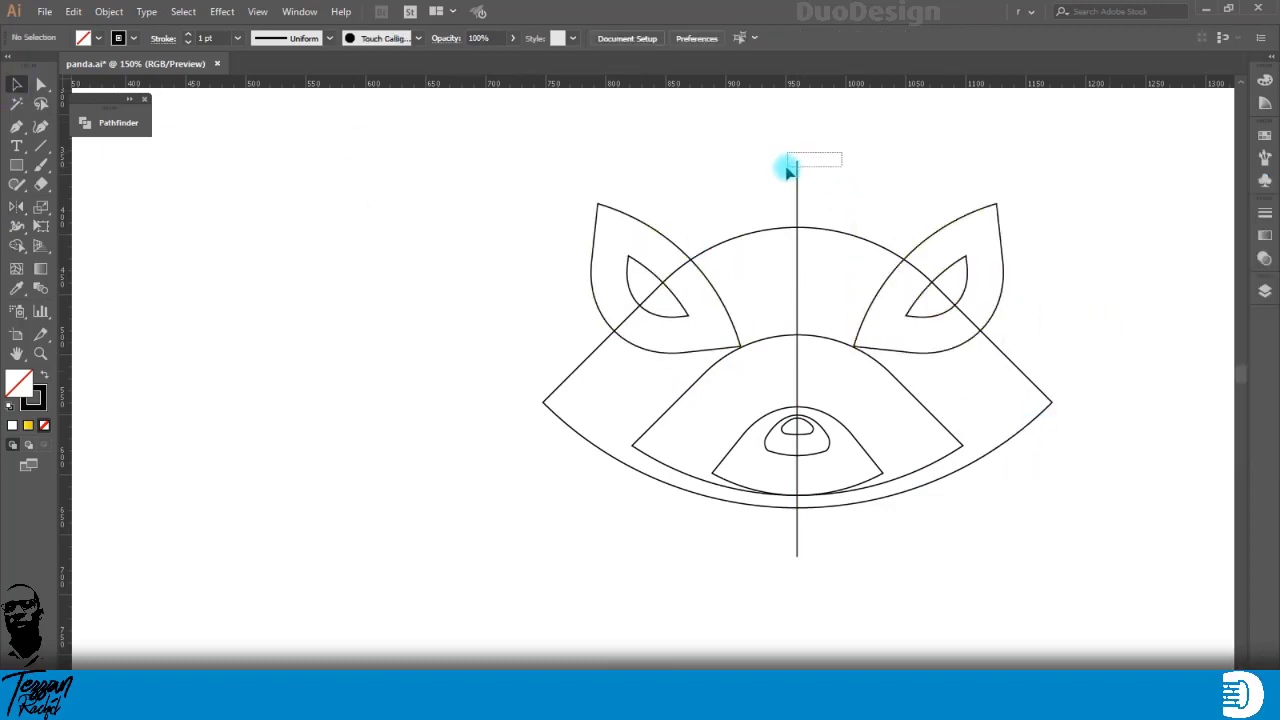
Step: Set the stroke weight of the central vertical line to 30 pt
left_click_drag(787, 169, 775, 176)
left_click(112, 14)
left_click(432, 74)
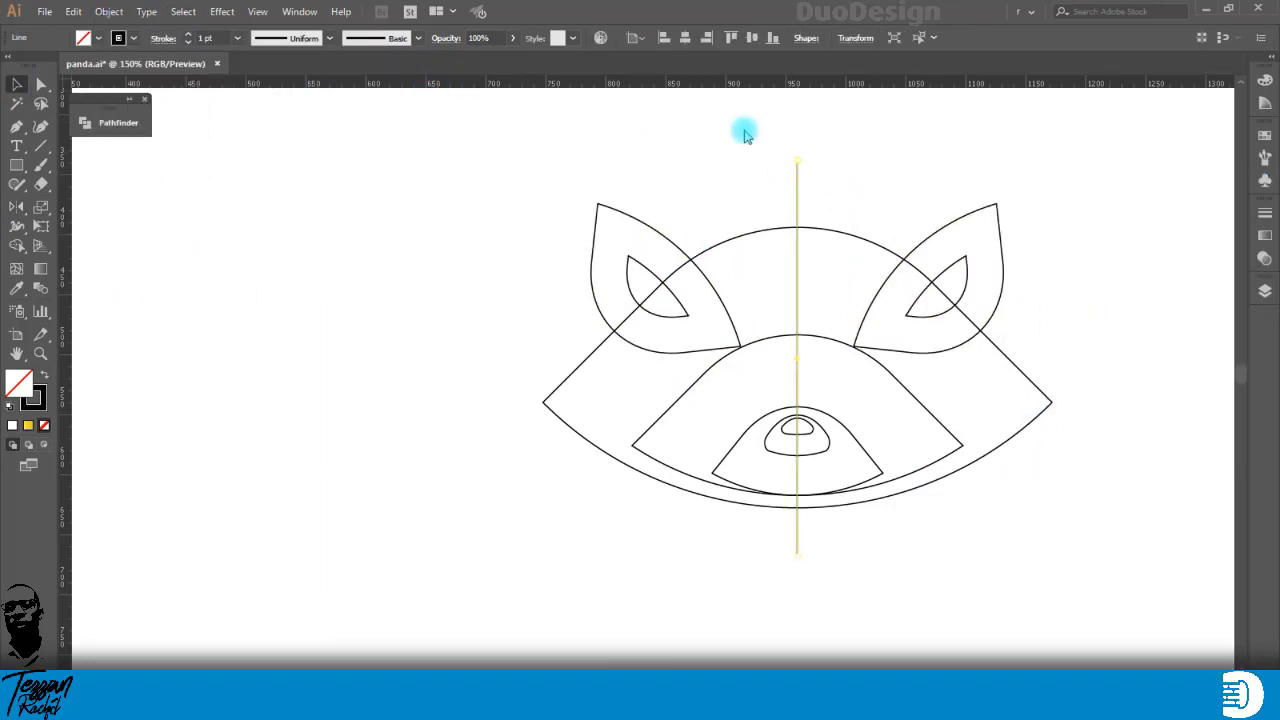
left_click(190, 37)
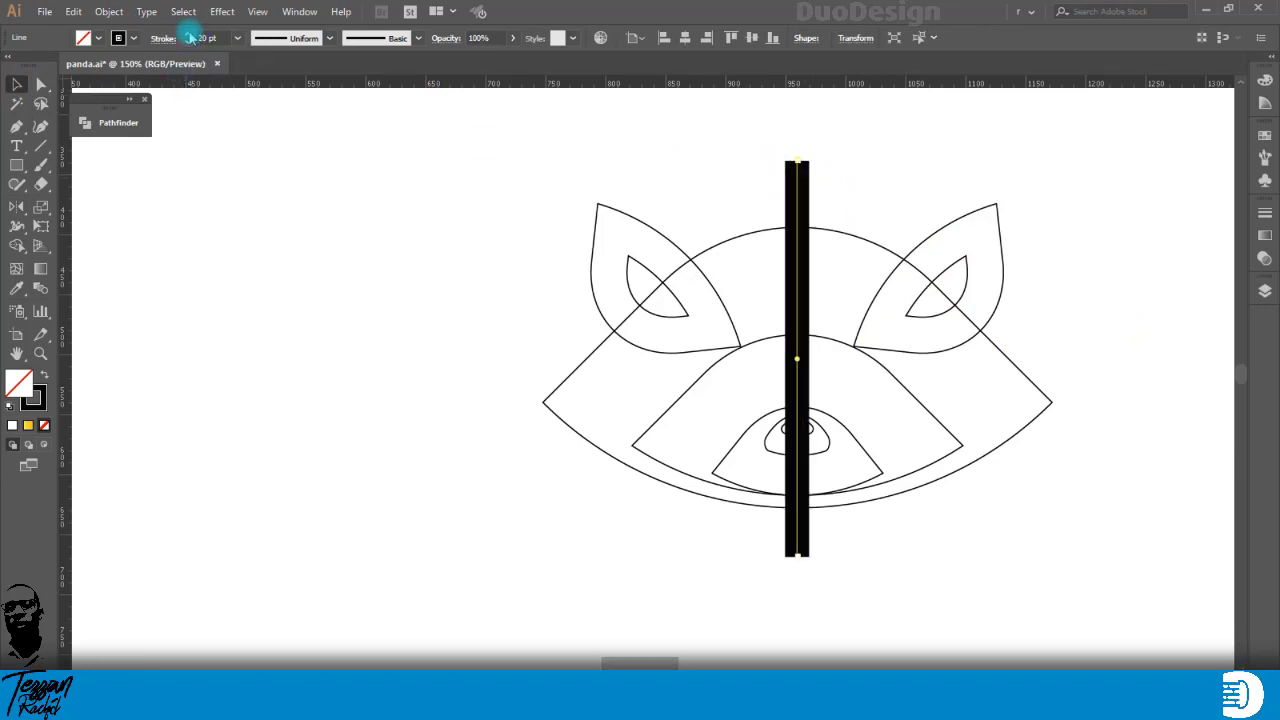
left_click(188, 37)
Step: Try a tapered width profile on the thick vertical line and restore the Uniform profile
left_click(265, 38)
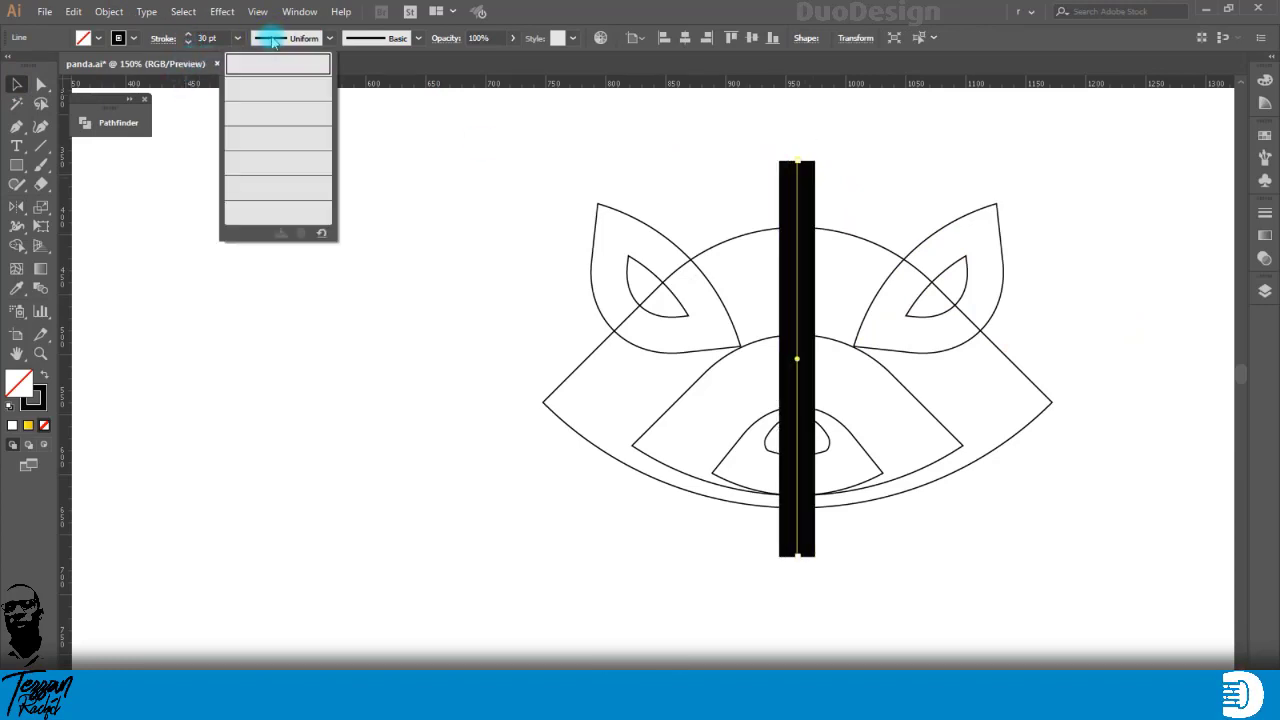
left_click(267, 167)
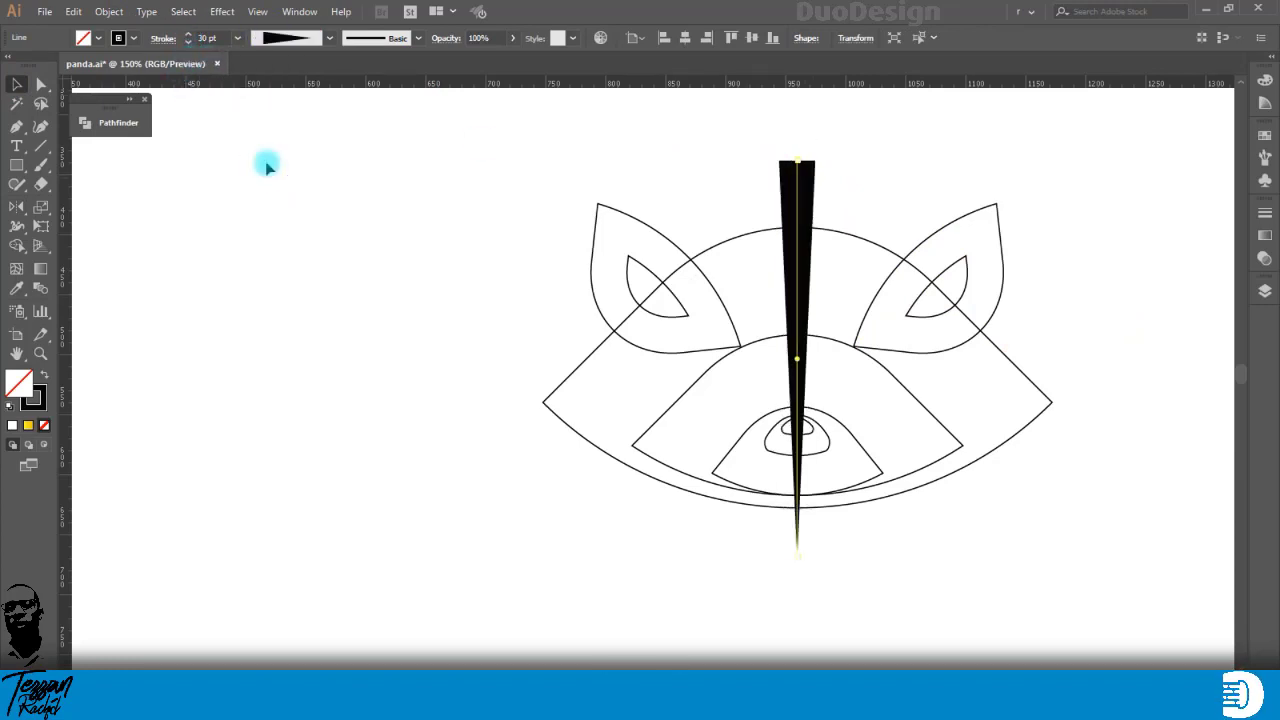
left_click(267, 40)
left_click(266, 52)
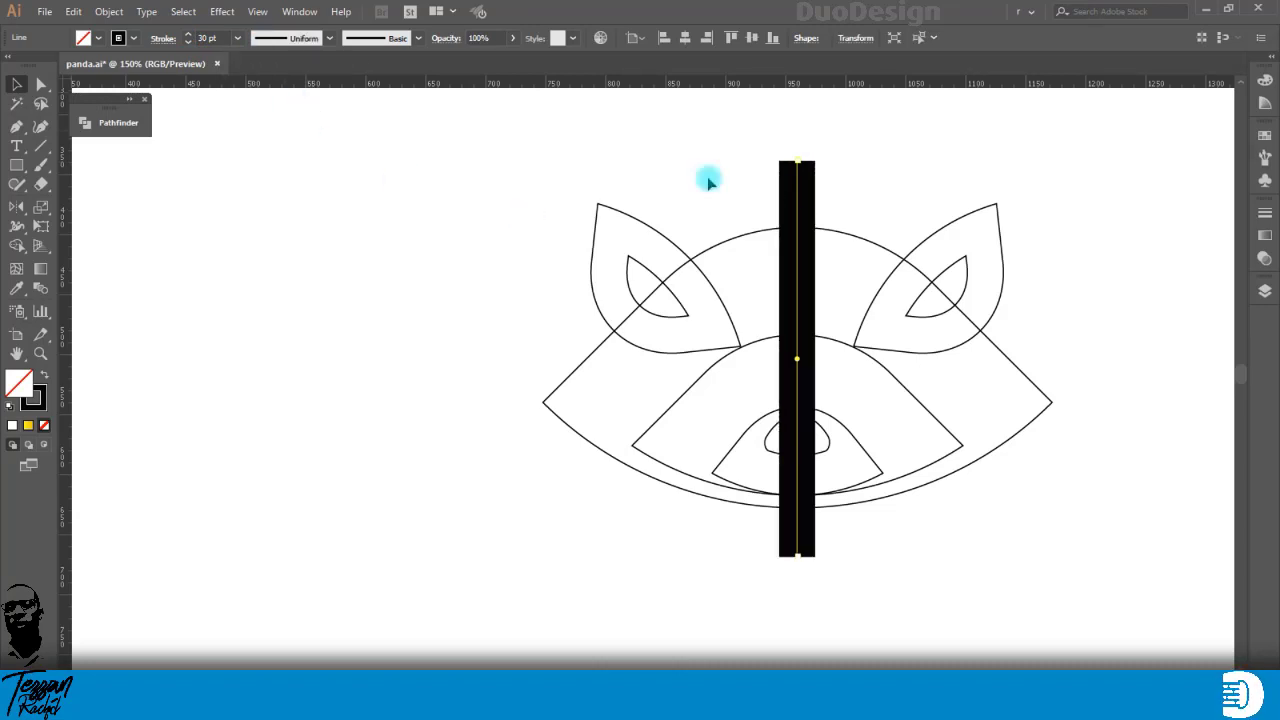
Step: Outline the thick vertical line's stroke and swap its fill and stroke to leave an unfilled black-outlined bar
left_click(108, 12)
left_click(355, 416)
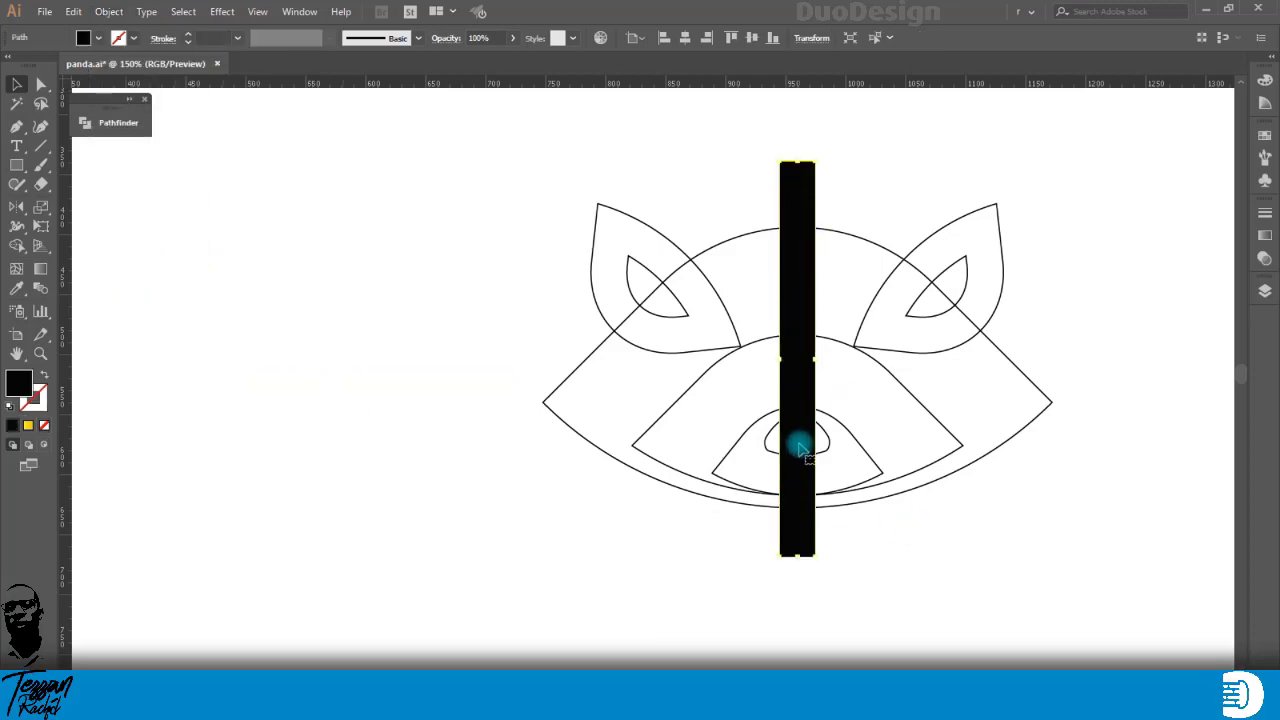
left_click(43, 377)
left_click(398, 491)
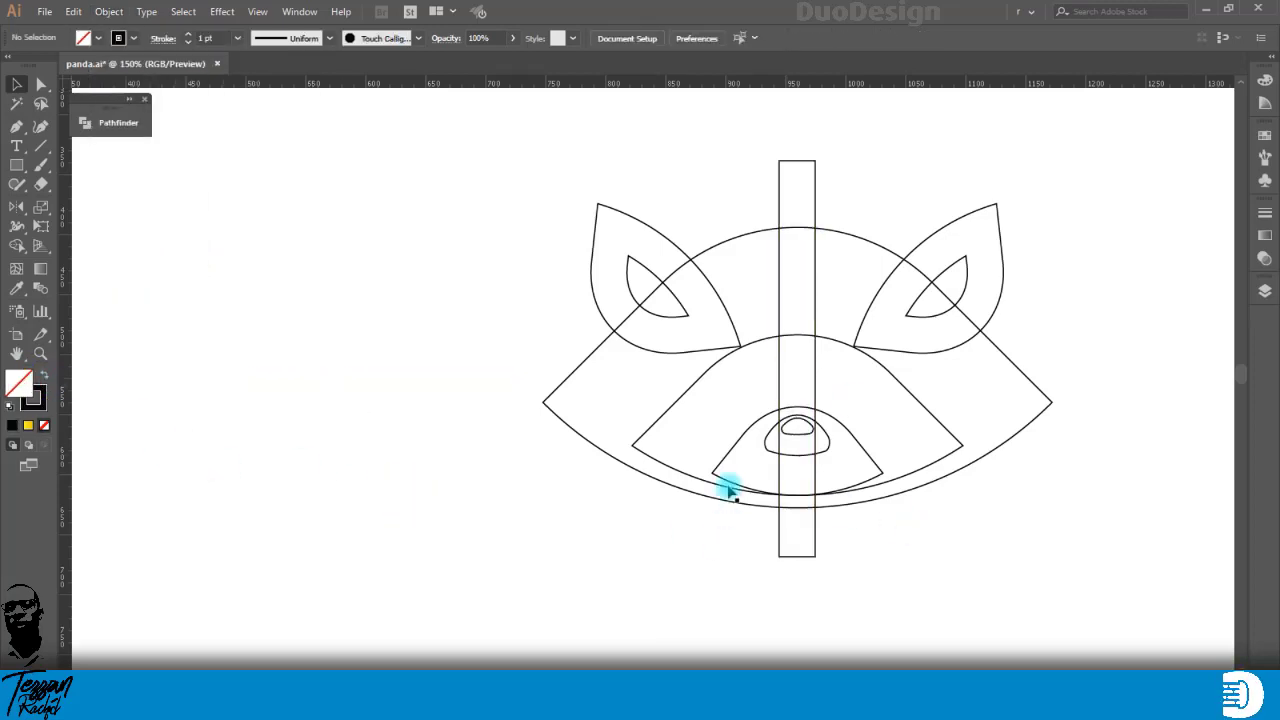
Step: Draw a circle about 19 px in diameter as the left eye, below the left ear's inner corner
scroll(868, 416, "up", 1)
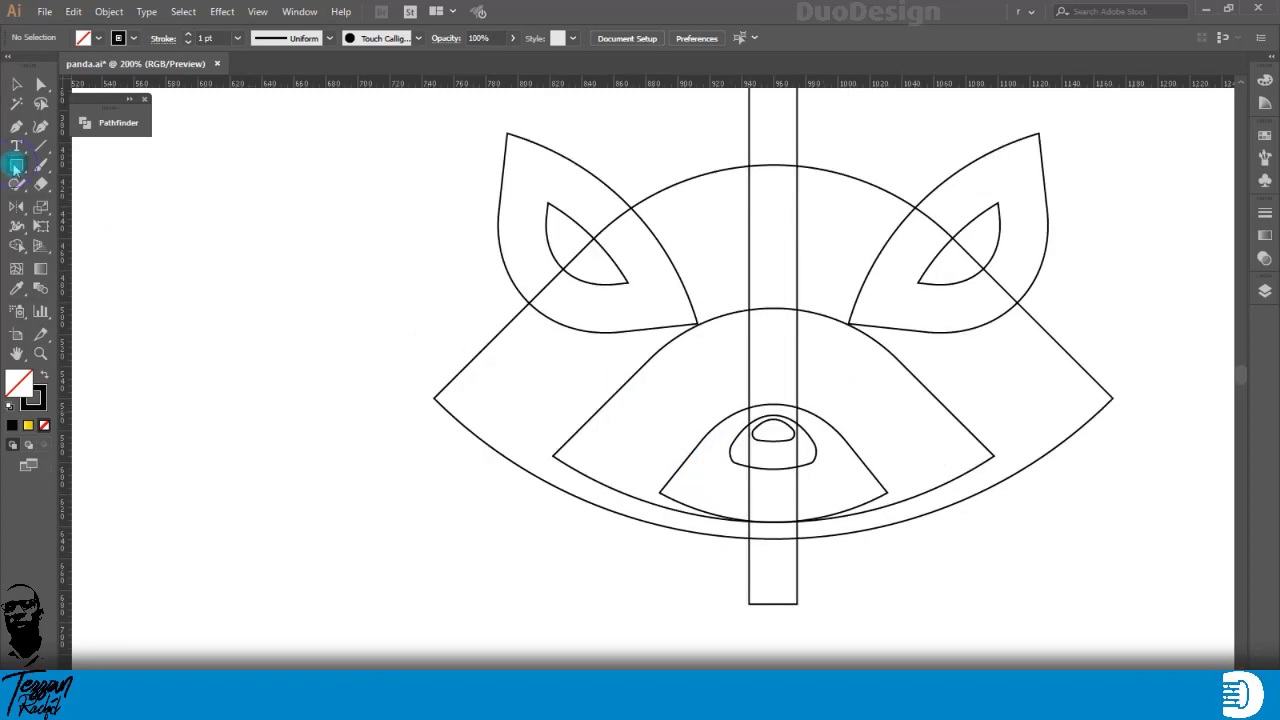
left_click_drag(16, 167, 80, 206)
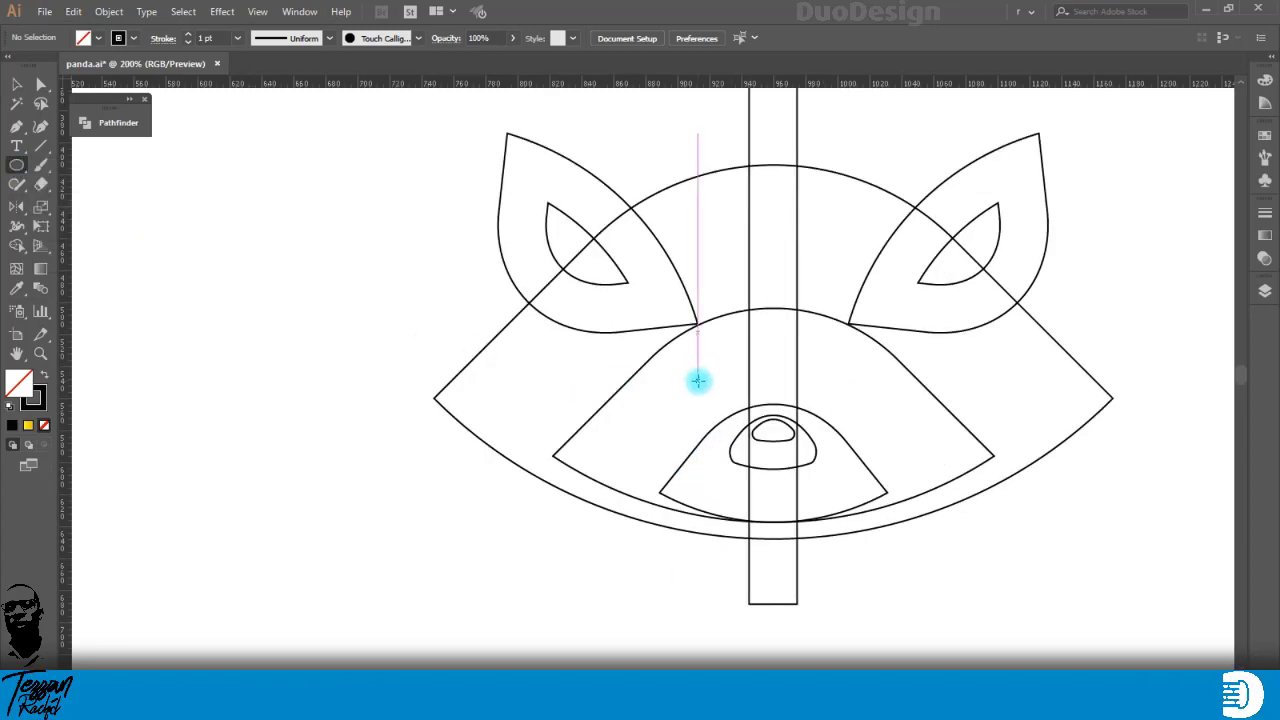
left_click_drag(697, 376, 712, 390)
left_click(16, 84)
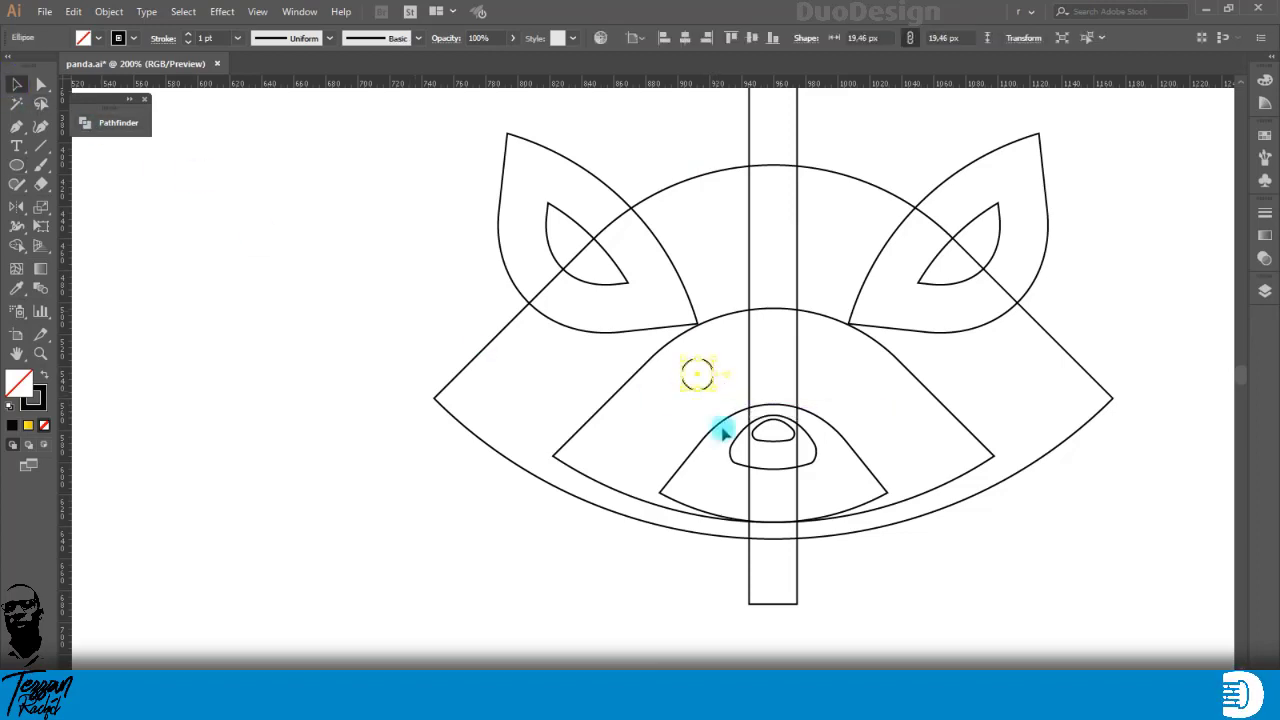
Step: Offset the eye circle inward to create a concentric pupil about half its size
scroll(736, 398, "up", 2)
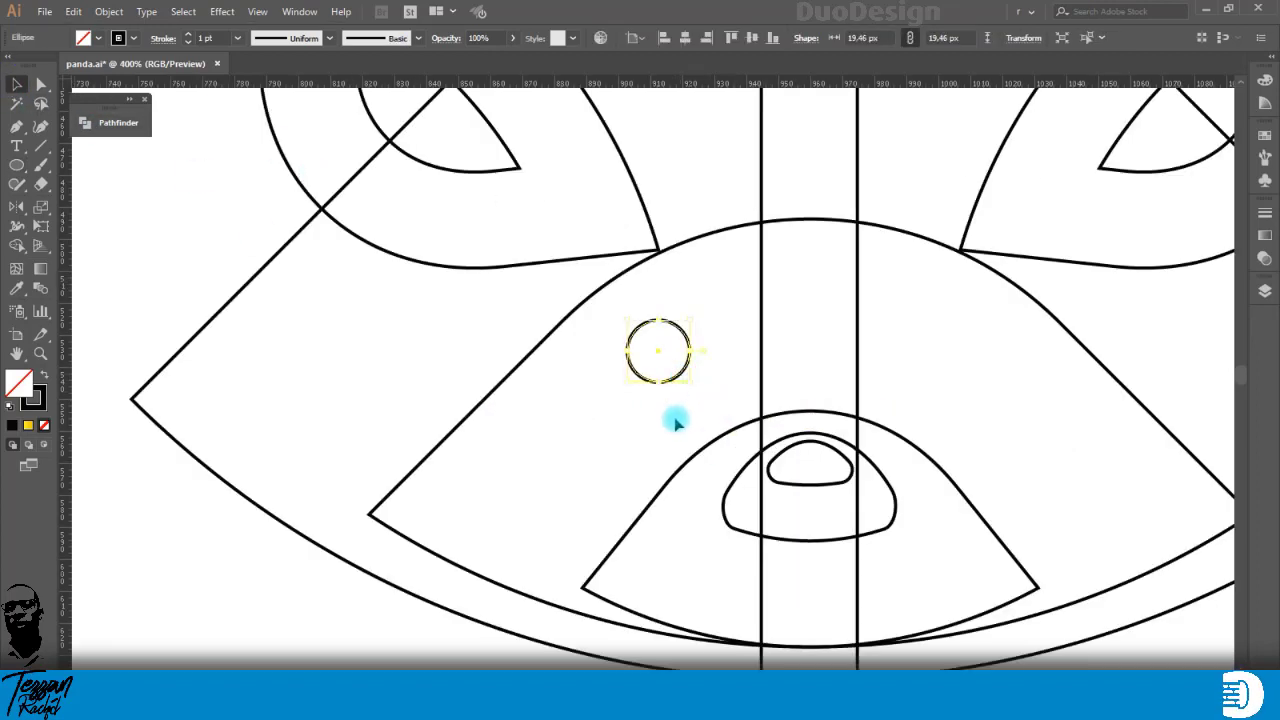
left_click(675, 423)
left_click(675, 378)
left_click(109, 11)
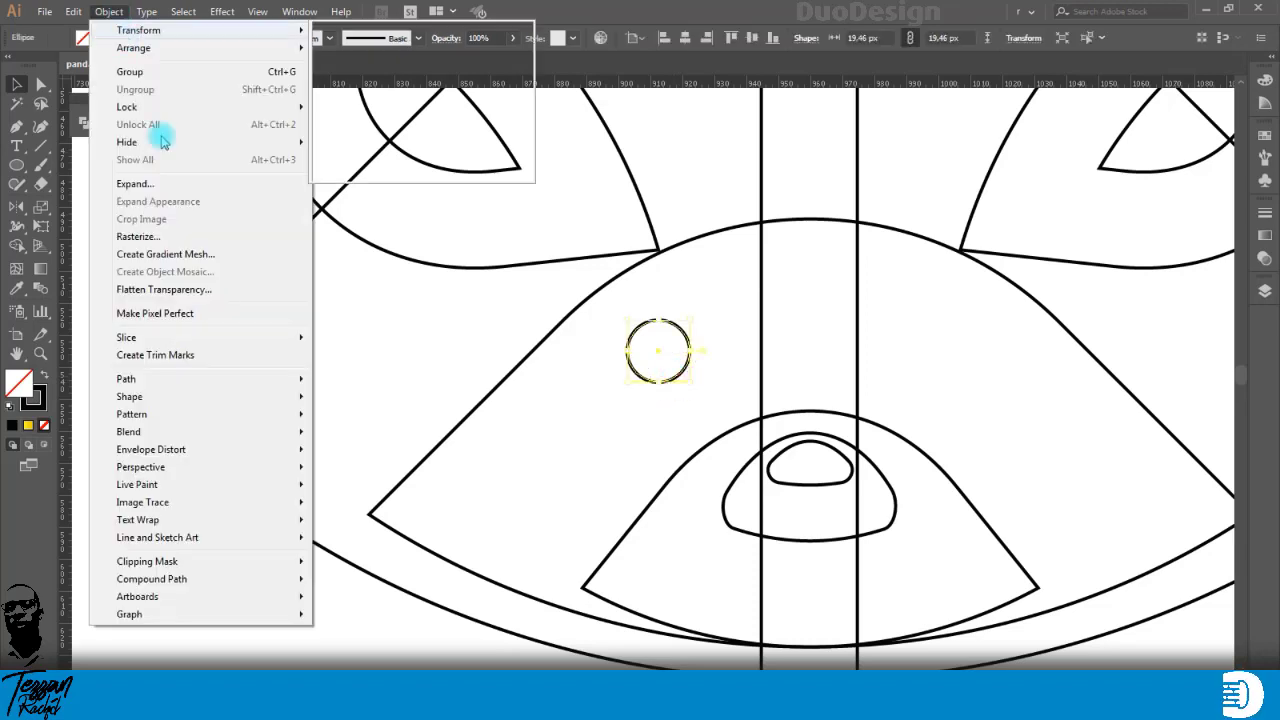
mouse_move(282, 378)
left_click(350, 438)
left_click(808, 470)
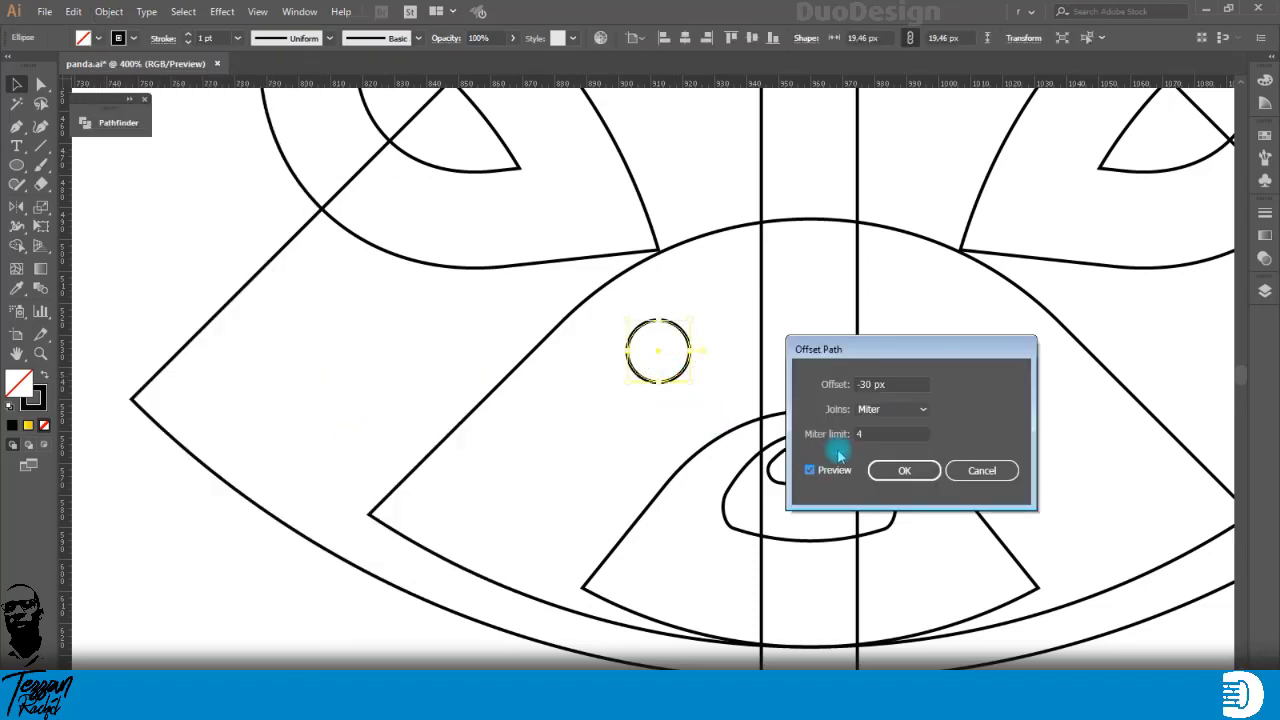
left_click_drag(899, 387, 827, 391)
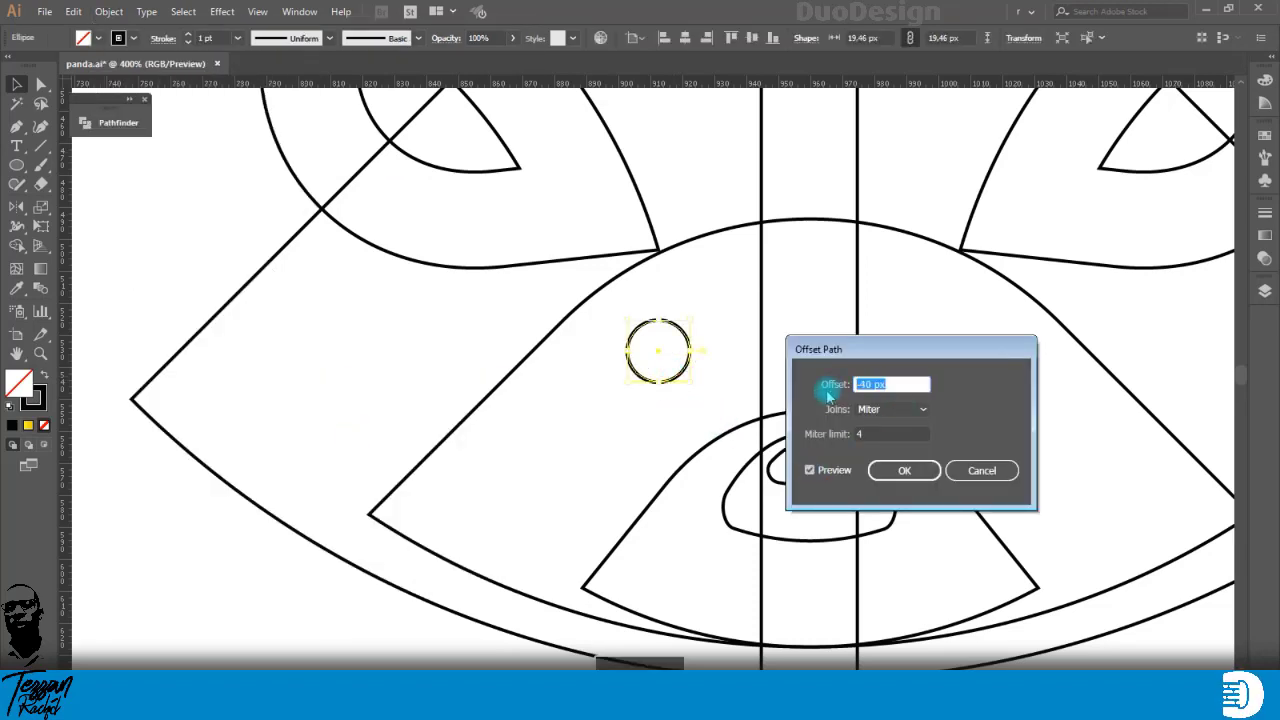
key("Up")
key("Up")
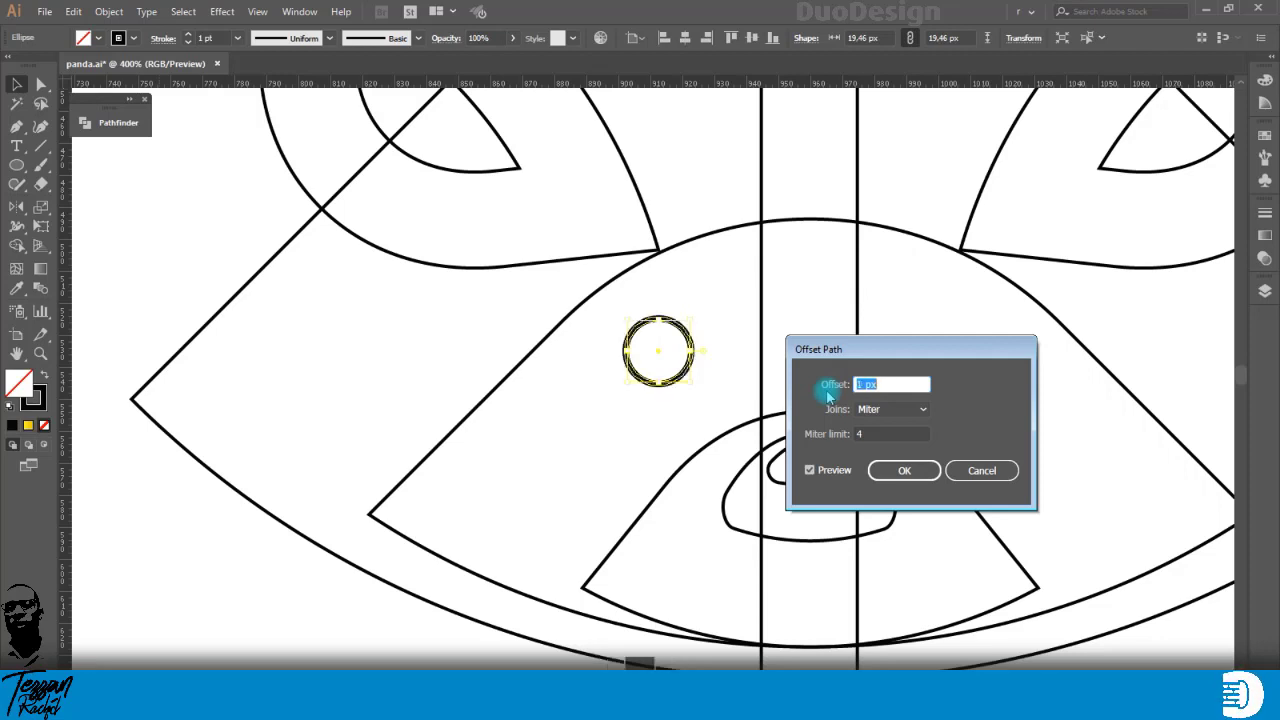
left_click(903, 469)
Step: Draw a short vertical guide line on the head's centre axis, crossing the lower end of the bar
left_click(680, 342)
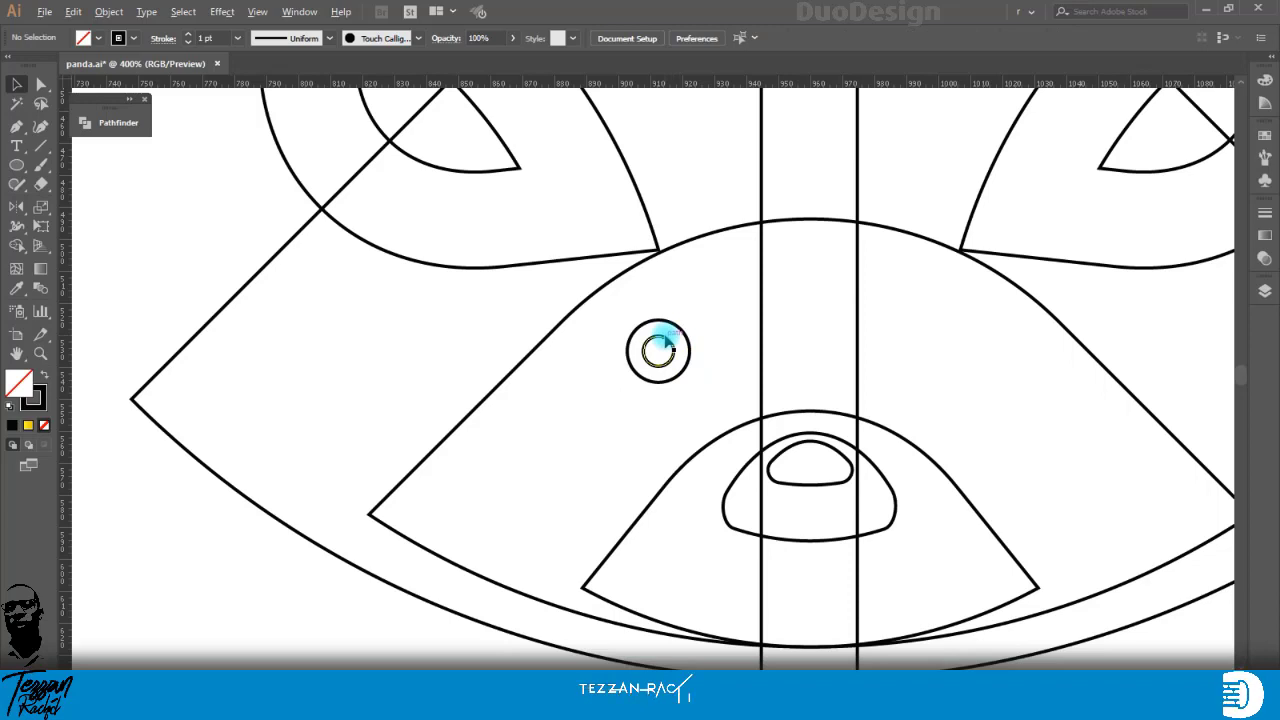
scroll(658, 350, "down", 1)
left_click_drag(677, 349, 680, 346)
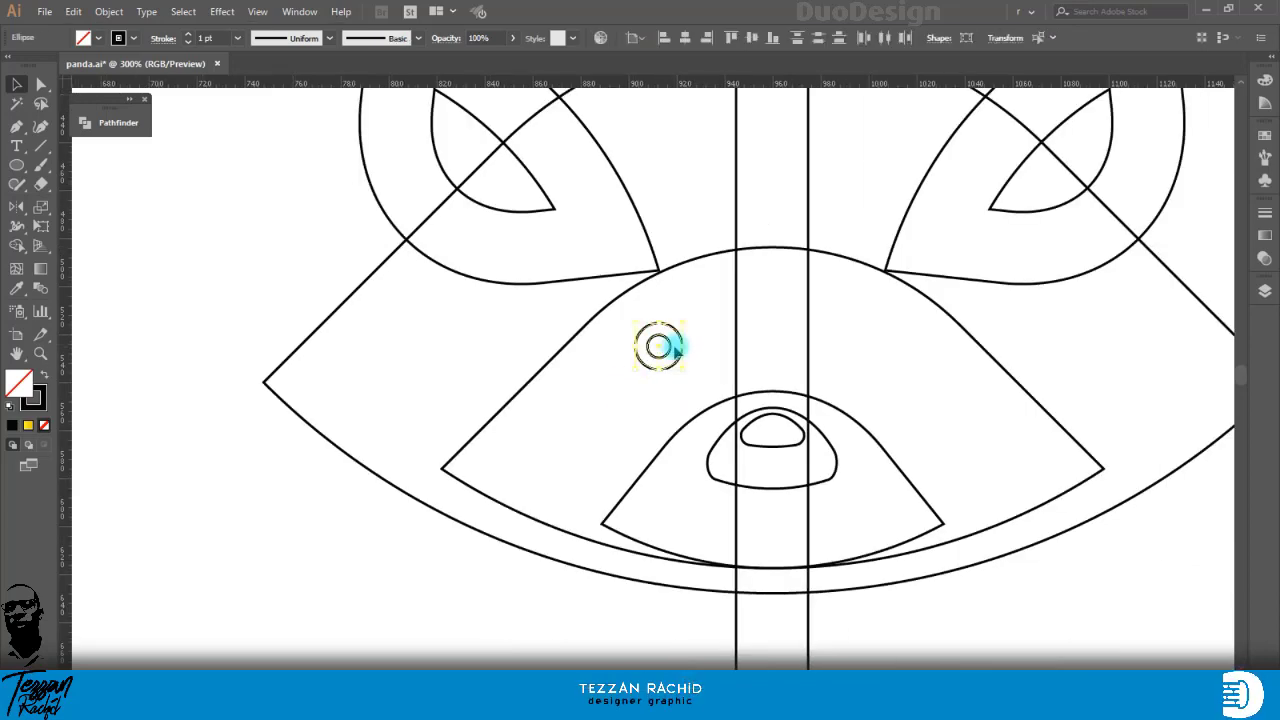
scroll(676, 347, "down", 1)
left_click(40, 145)
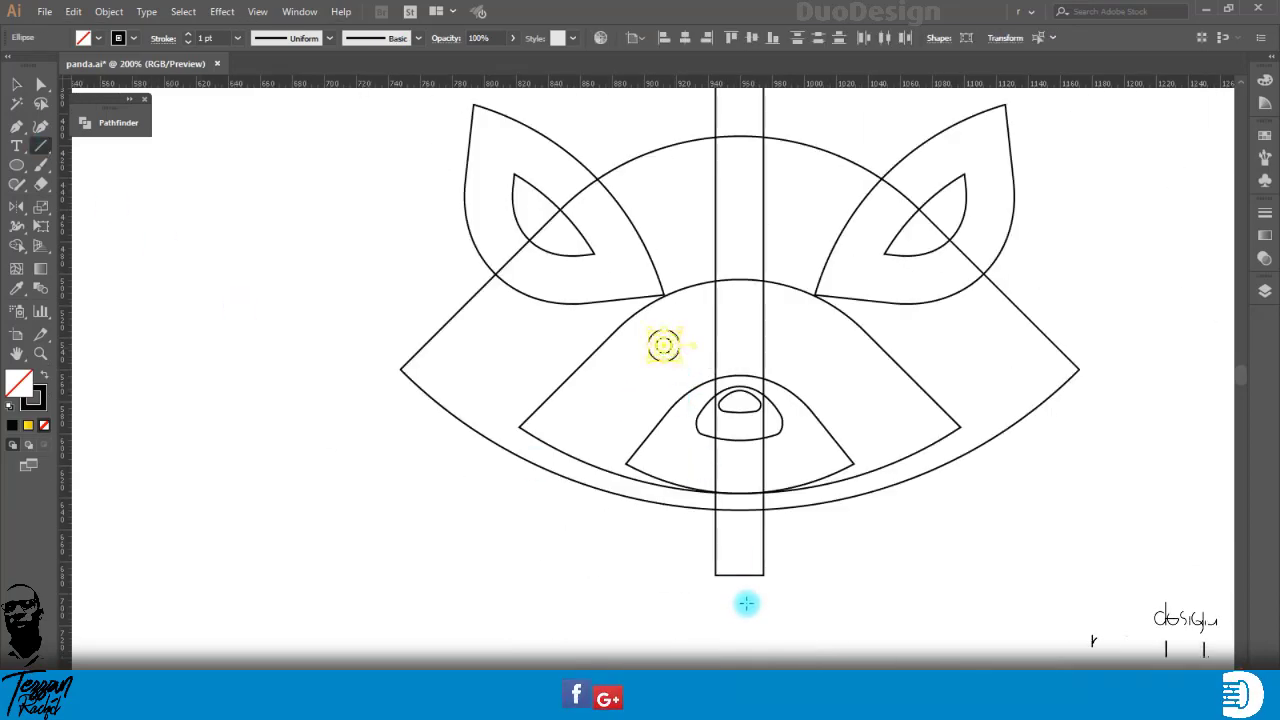
left_click_drag(747, 603, 739, 532)
key("v")
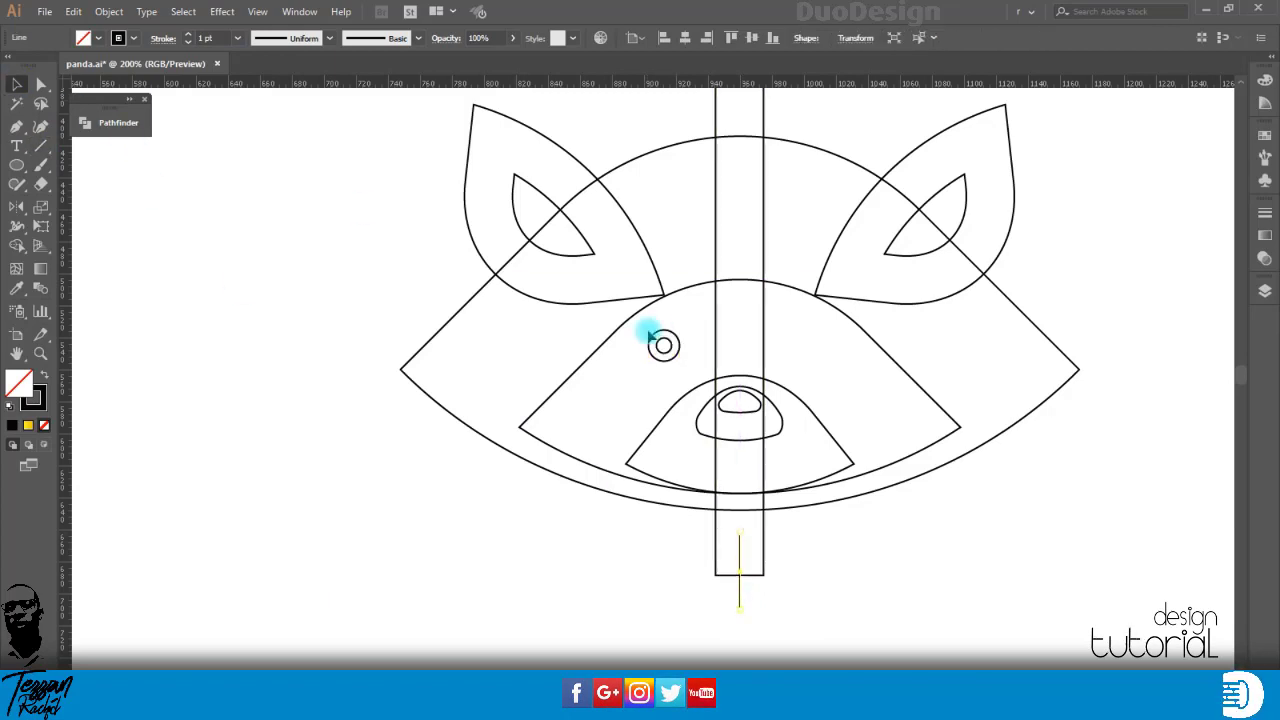
Step: Reflect a copy of the left eye's two circles across the short vertical guide line
left_click(652, 340)
left_click(18, 207)
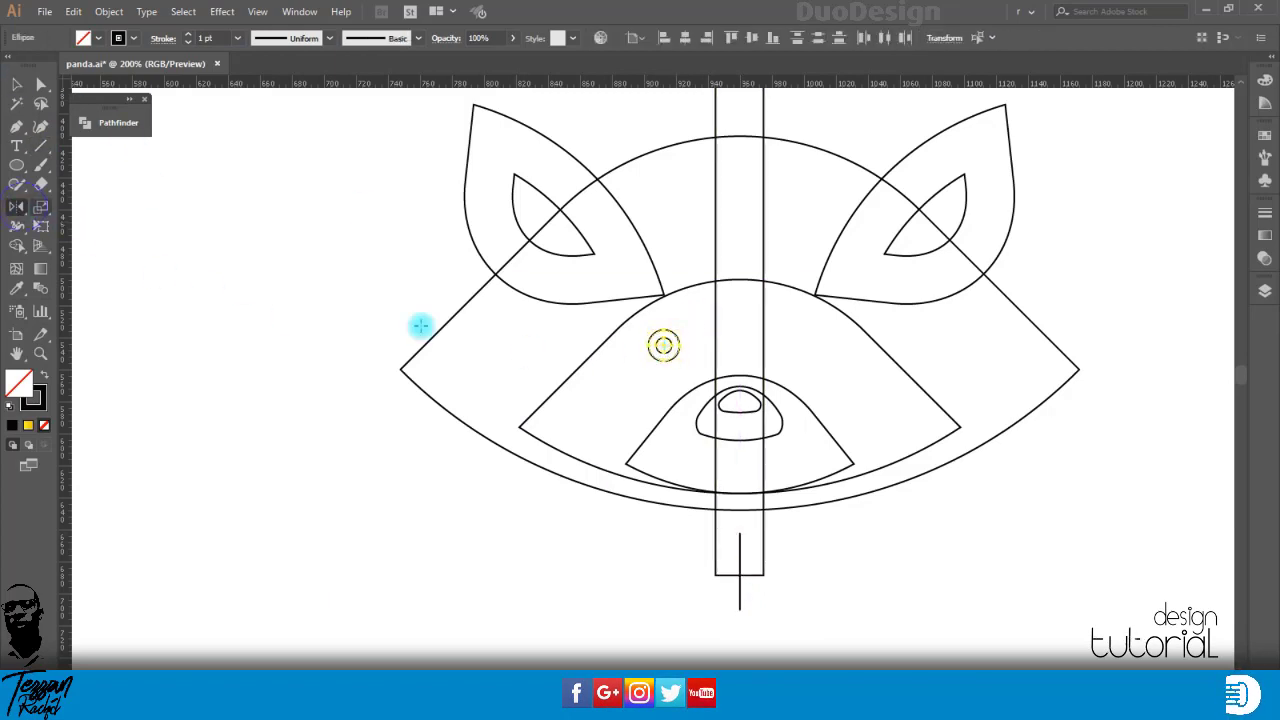
left_click(739, 534, "alt")
left_click(1054, 428)
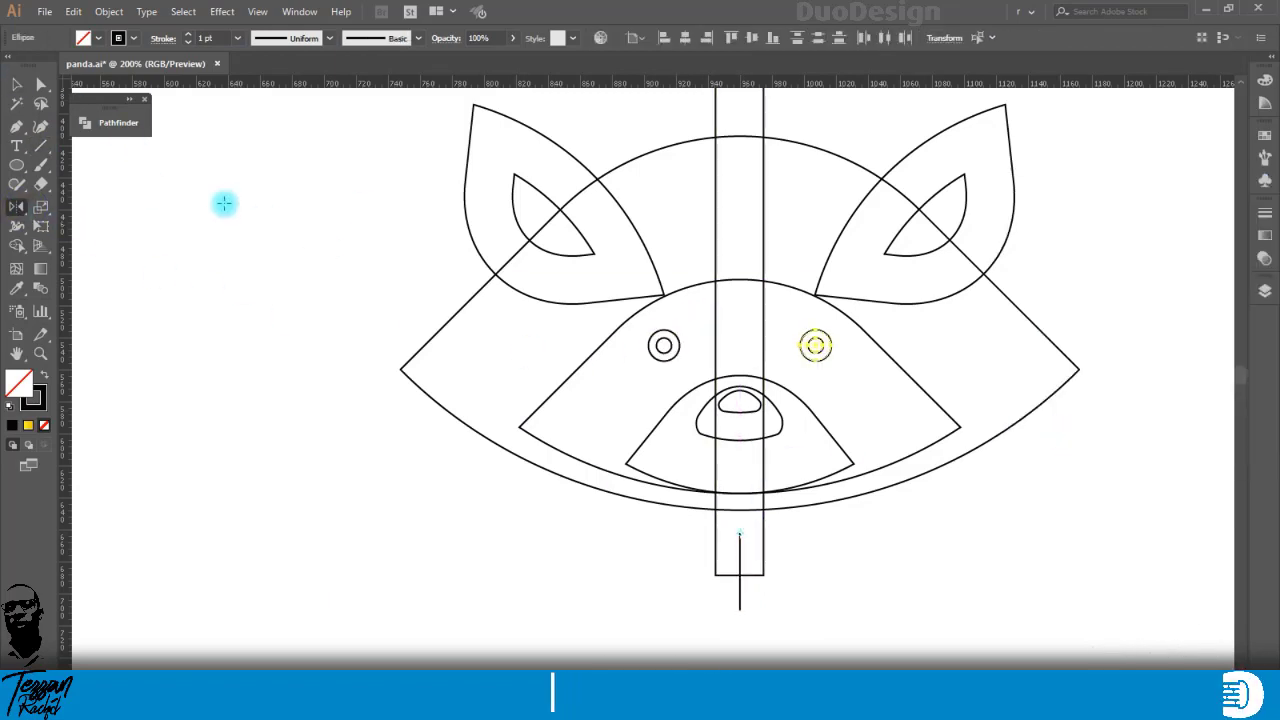
left_click(18, 88)
left_click(880, 520)
Step: Duplicate the muzzle shape below the head and rotate the copy 180 degrees
scroll(860, 490, "down", 1)
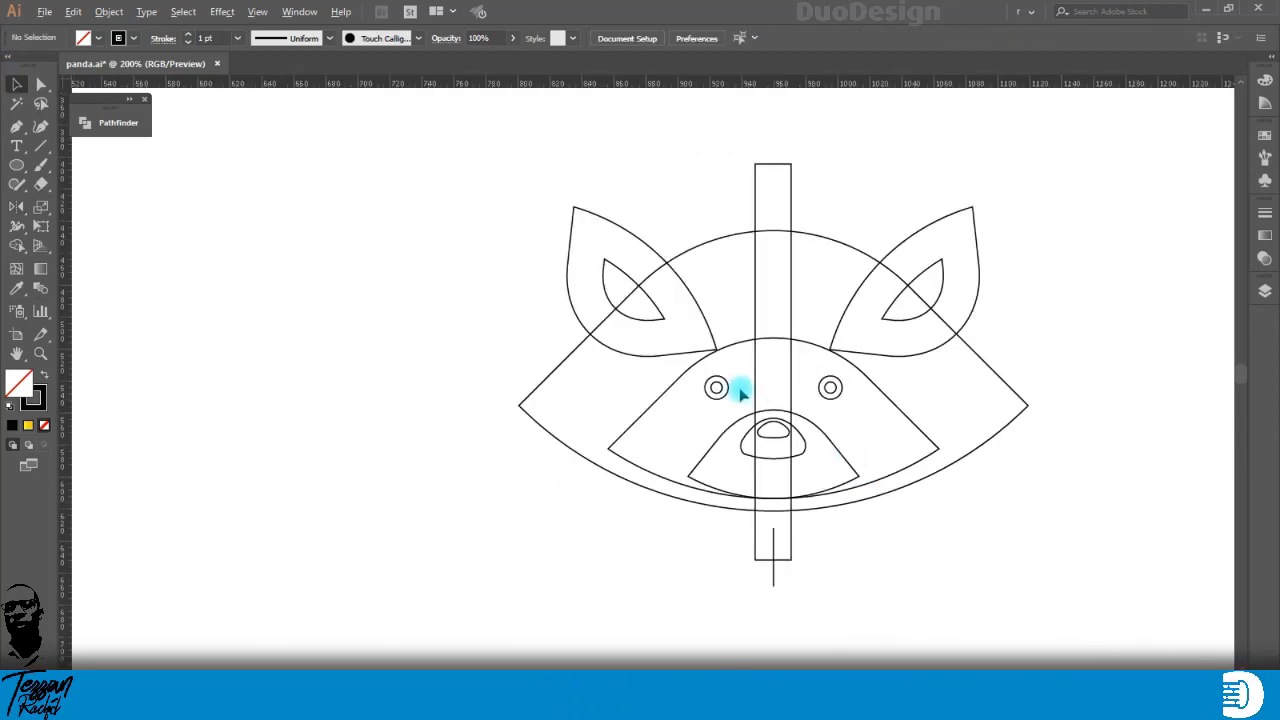
scroll(737, 389, "up", 1)
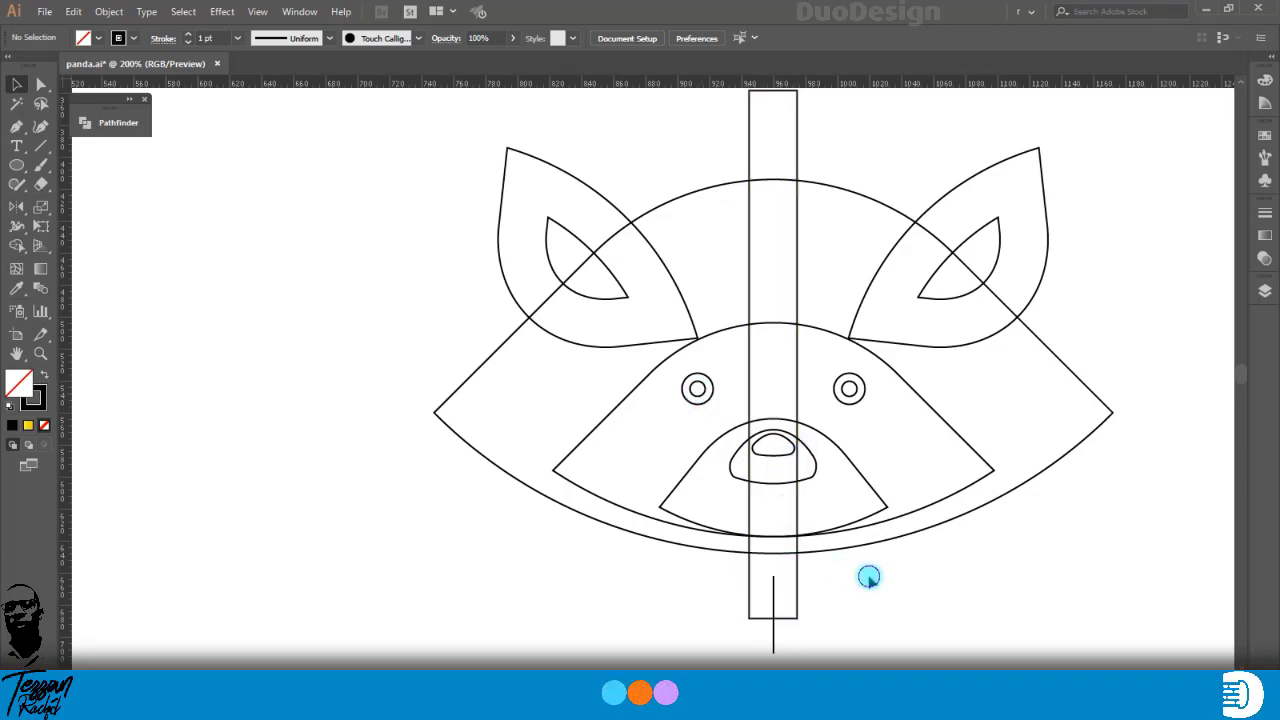
scroll(851, 523, "down", 2)
left_click_drag(843, 387, 823, 597)
scroll(823, 597, "down", 1)
left_click_drag(895, 506, 666, 604)
Step: Delete the left and right corner anchor points of the upside-down muzzle copy, keeping its curved lower arc
left_click(41, 85)
left_click(558, 499)
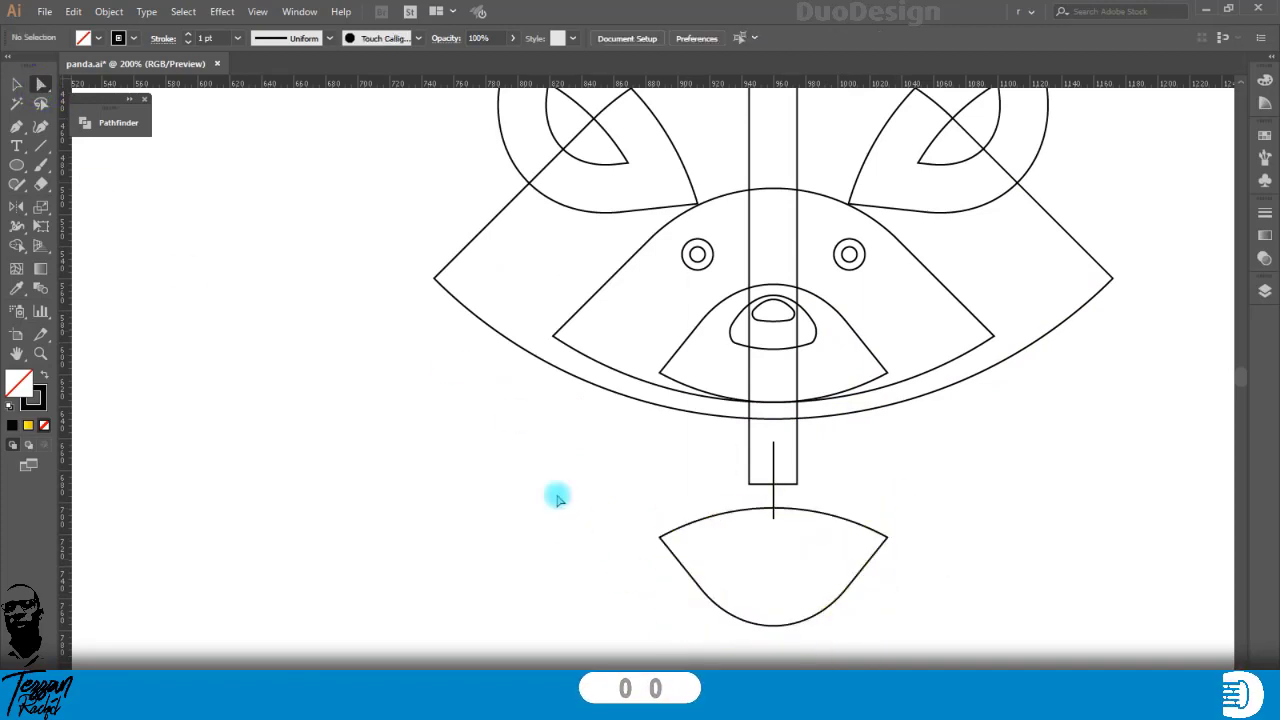
left_click(662, 535)
key("Delete")
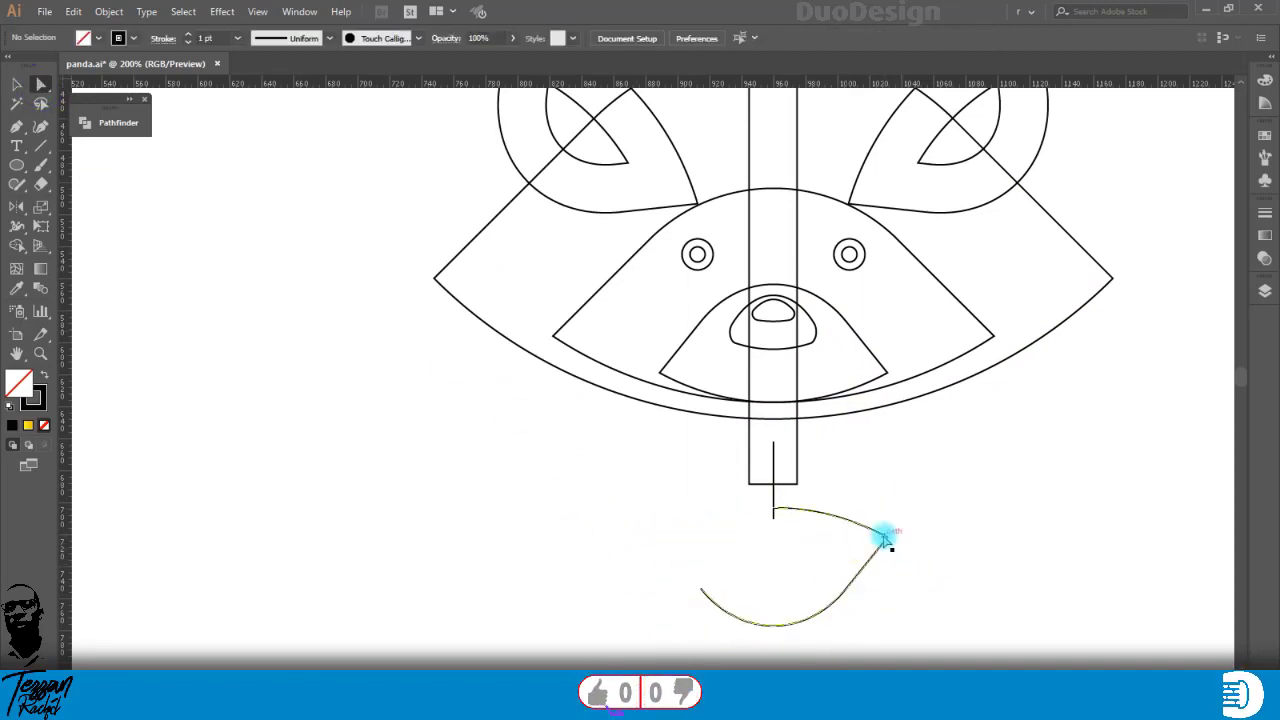
left_click(888, 534)
key("Delete")
left_click(912, 551)
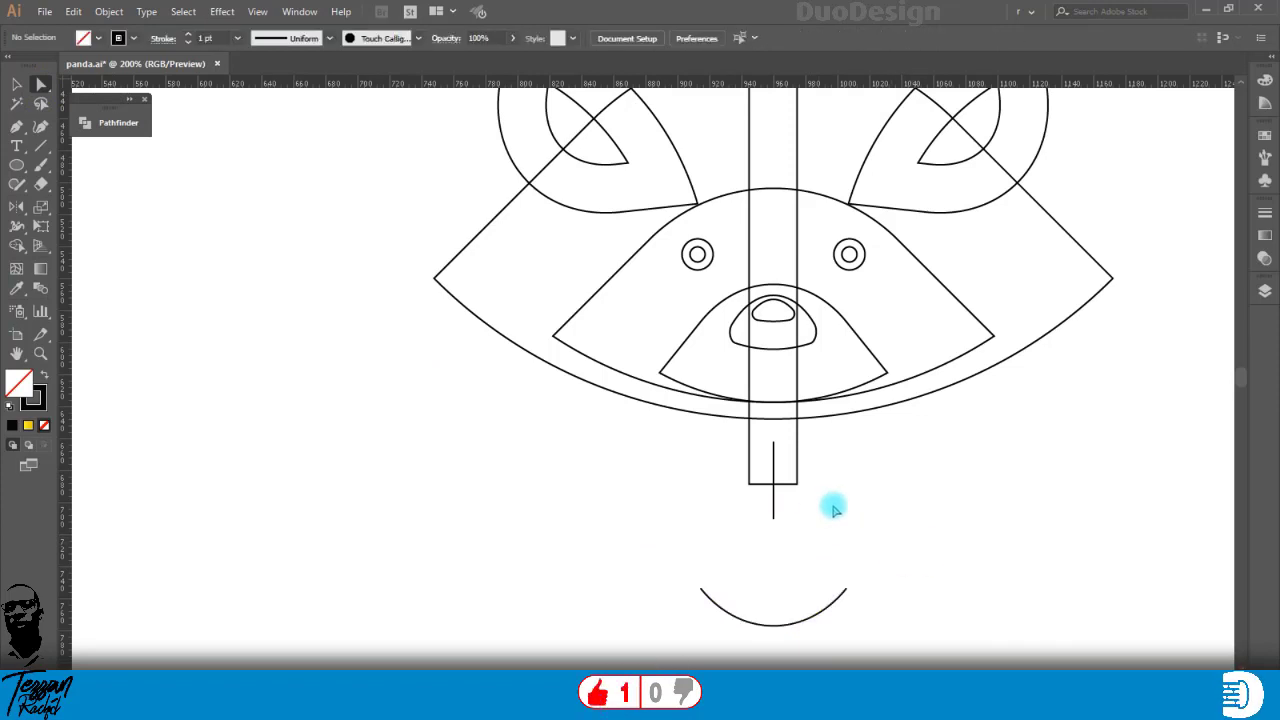
Step: Delete the leftover anchor above the arc and the short vertical guide line beneath the head
left_click_drag(831, 503, 691, 528)
key("Delete")
left_click(19, 86)
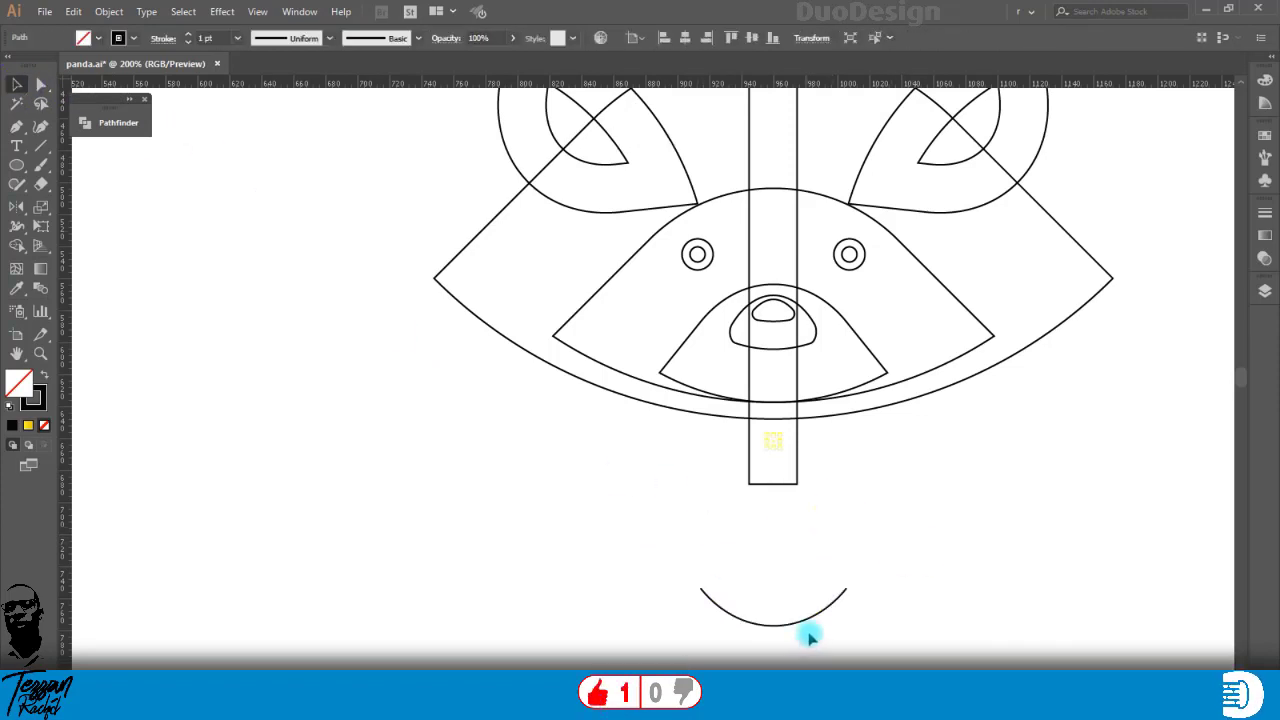
Step: Move the arc onto the muzzle below the nose as a mouth, thicken its stroke and apply the width profile tapered at both ends
left_click_drag(802, 621, 802, 378)
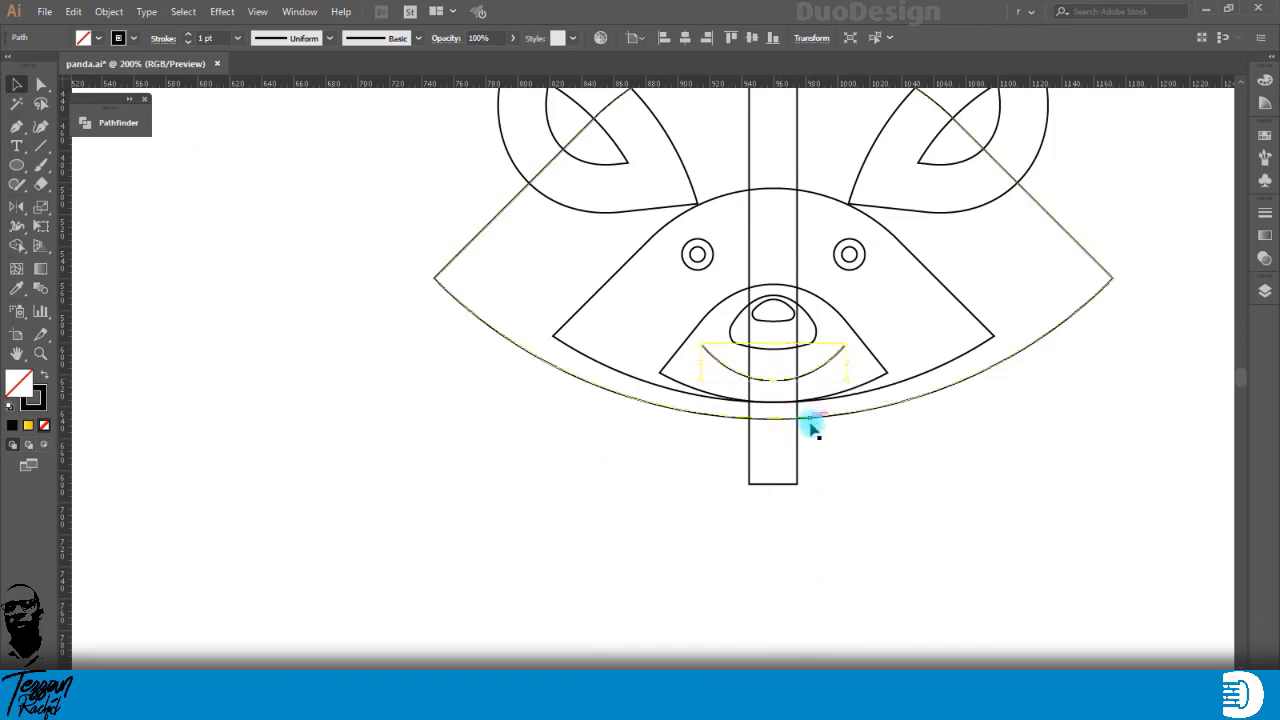
left_click(187, 34)
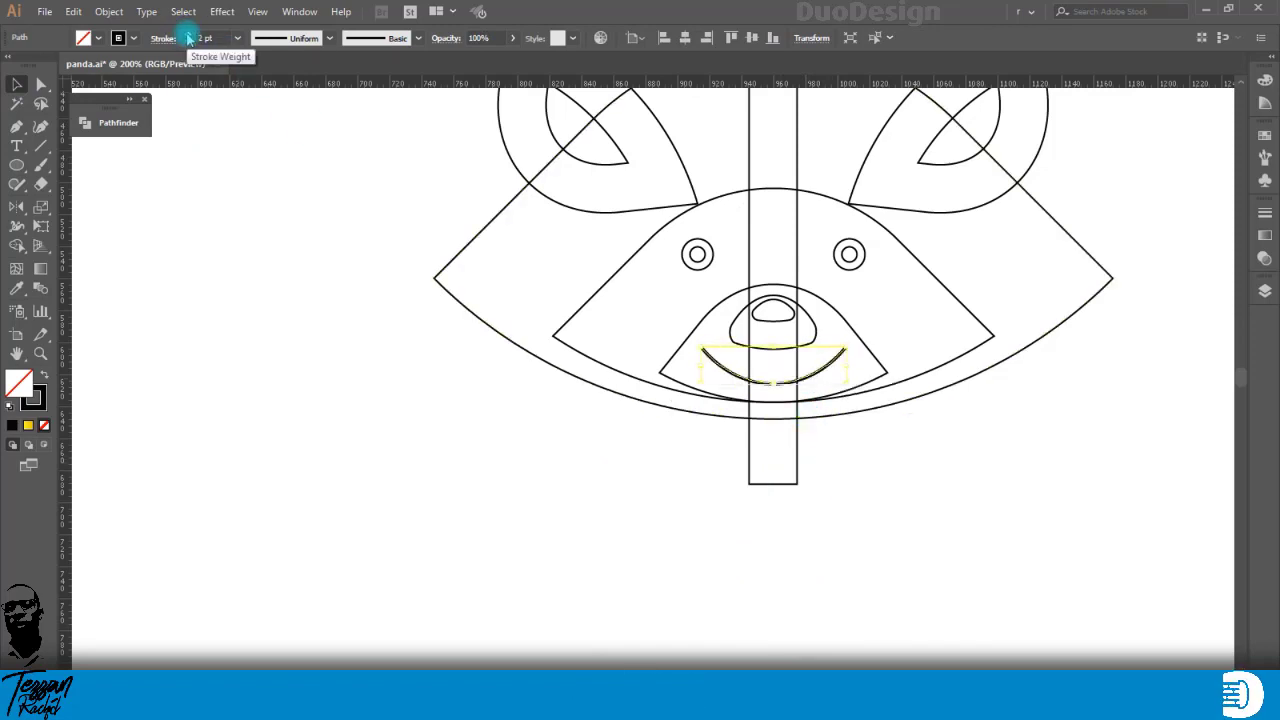
left_click(187, 34)
left_click(298, 38)
left_click(280, 89)
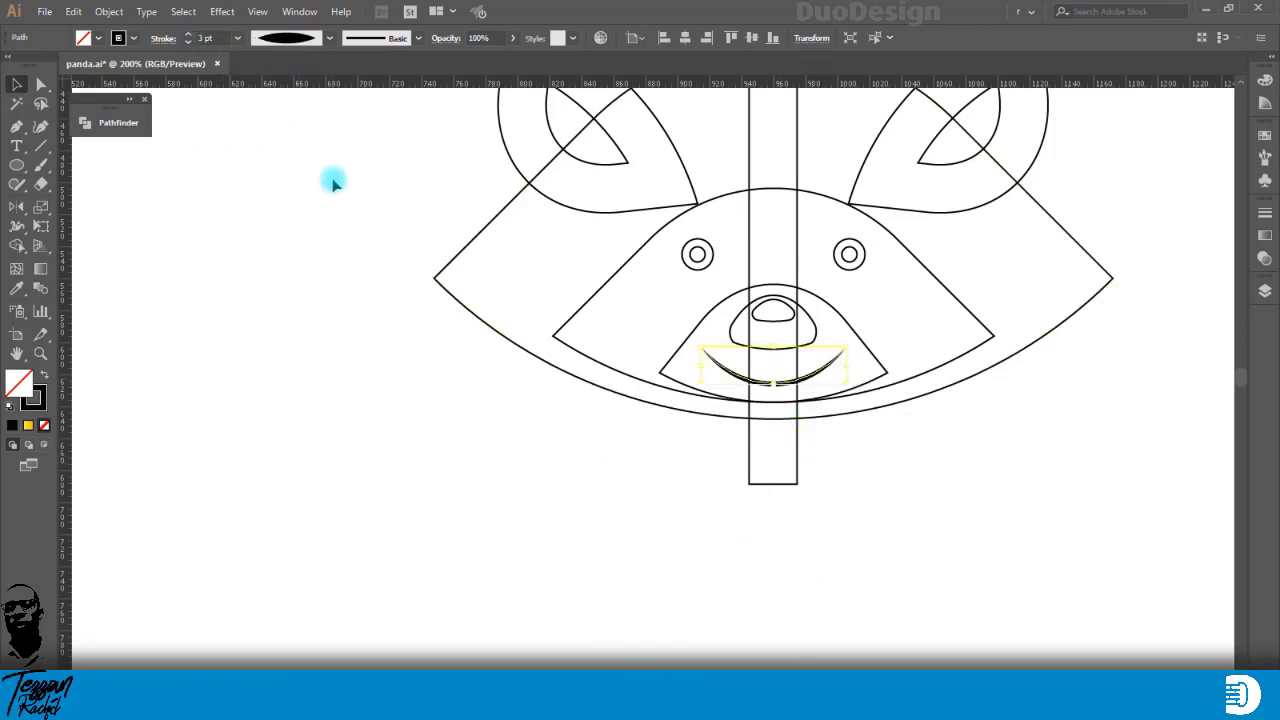
left_click(187, 35)
Step: Convert the mouth's tapered stroke into an outlined shape
left_click(109, 11)
mouse_move(300, 377)
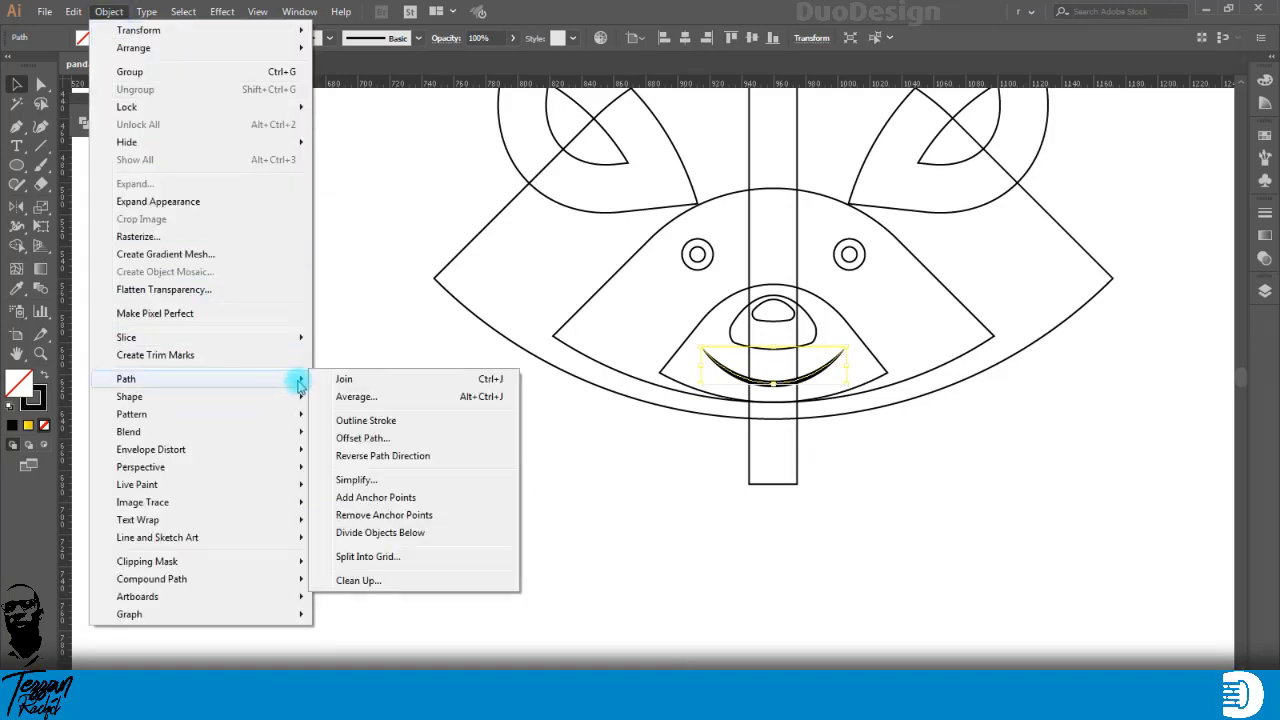
left_click(349, 408)
scroll(928, 515, "up", 3)
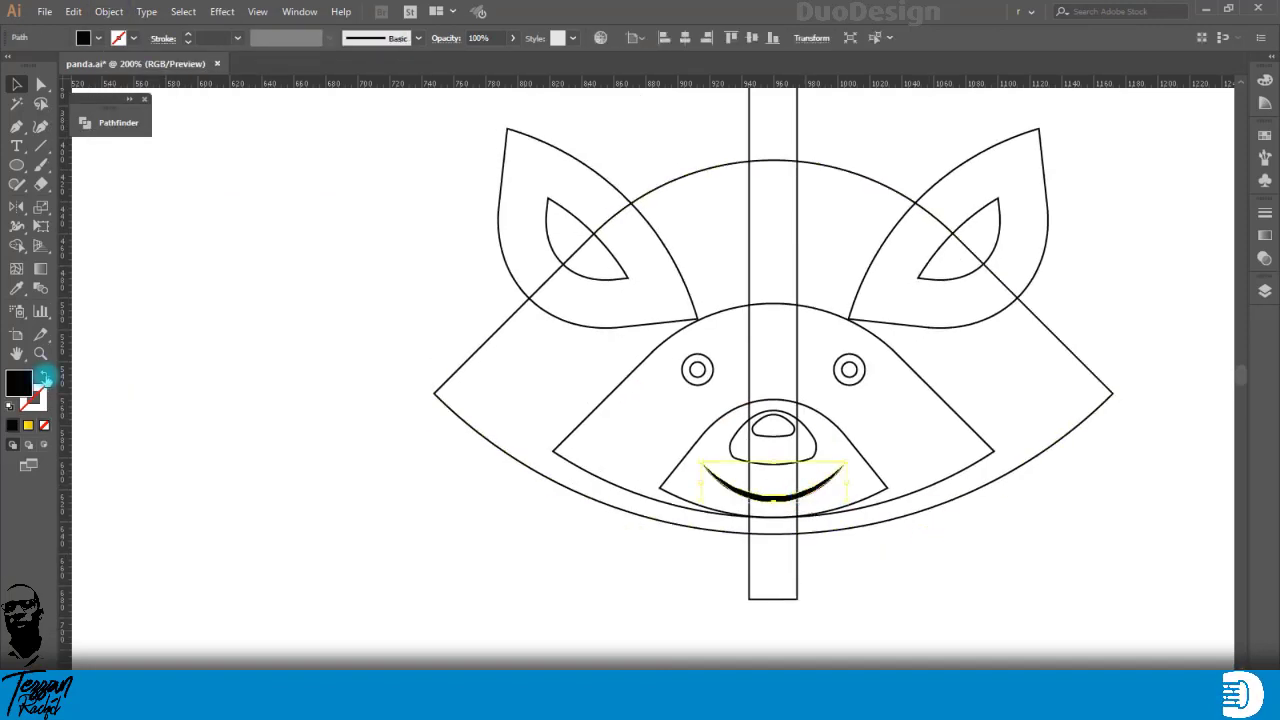
Step: Swap the mouth's fill and stroke to leave an unfilled black outline, and deselect it
left_click(44, 377)
left_click(408, 337)
scroll(404, 260, "up", 1)
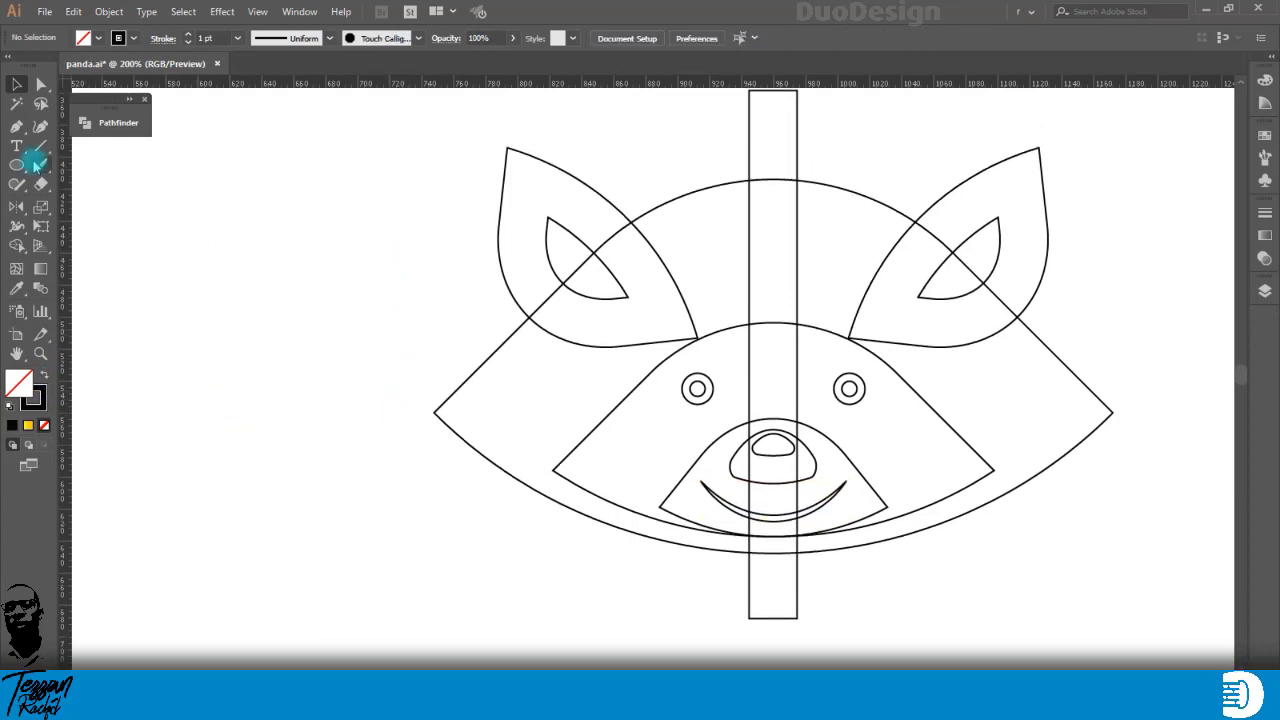
Step: Select the whole head and use Shape Builder to fill both outer ear regions with the tan swatch R=198 G=156 B=109
mouse_move(369, 134)
left_mouse_down()
mouse_move(948, 517)
mouse_move(1134, 597)
left_mouse_up()
key("shift+m")
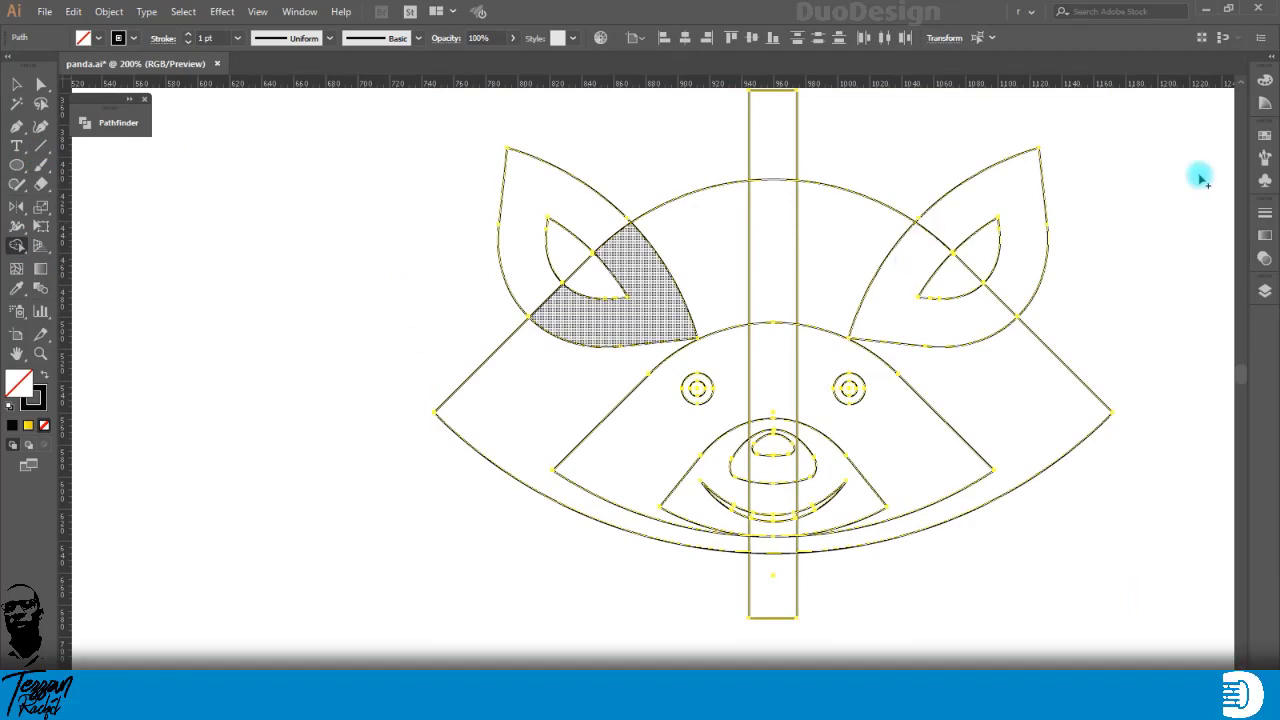
left_click(1265, 135)
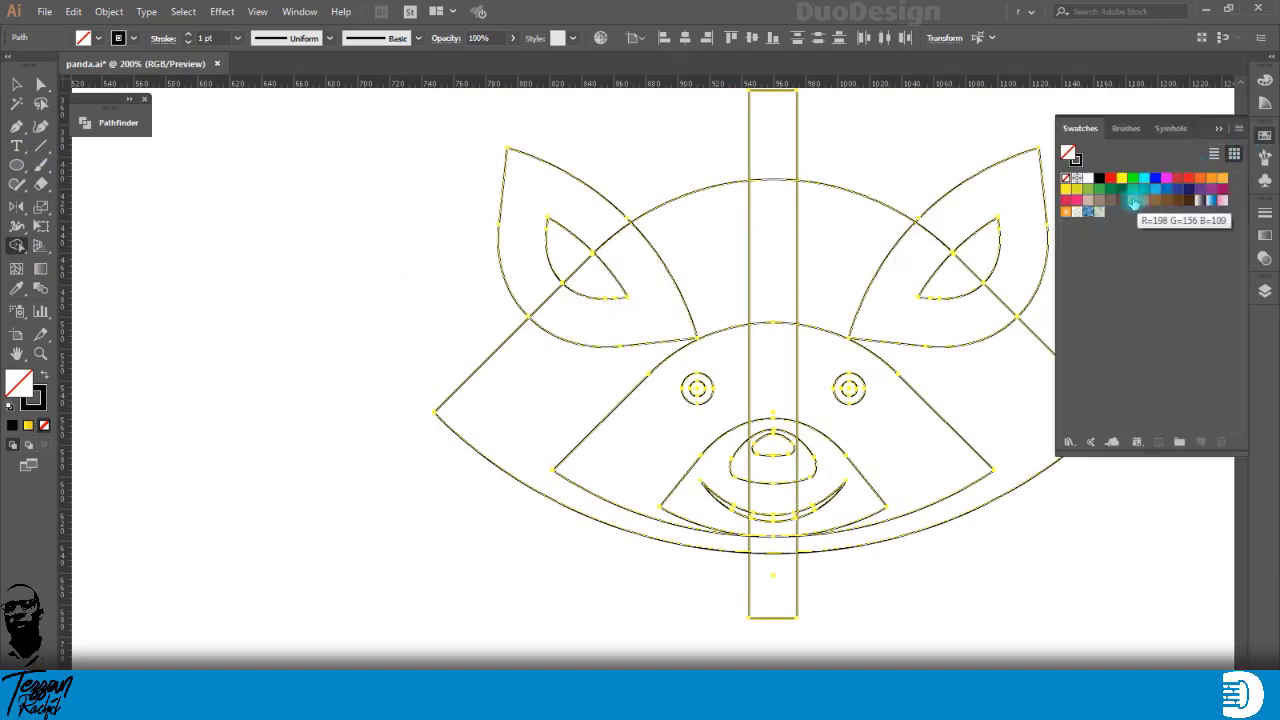
left_click(1133, 199)
left_click(955, 243)
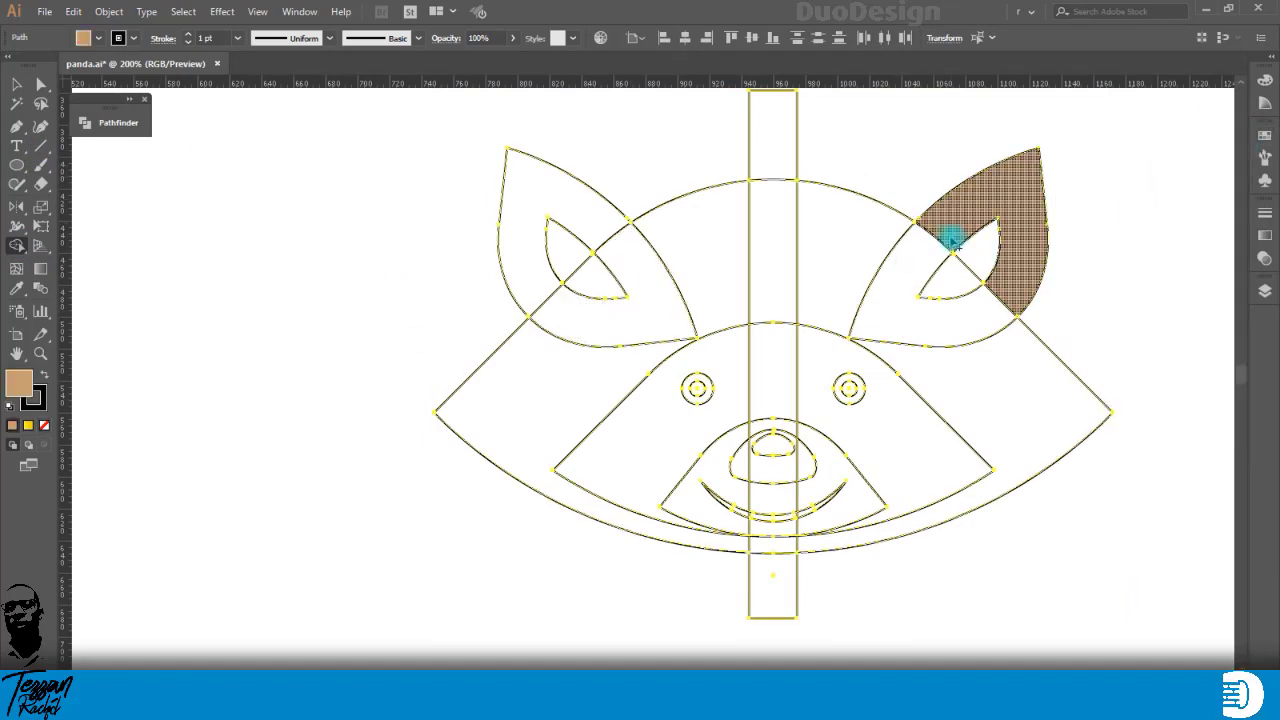
left_click(558, 208)
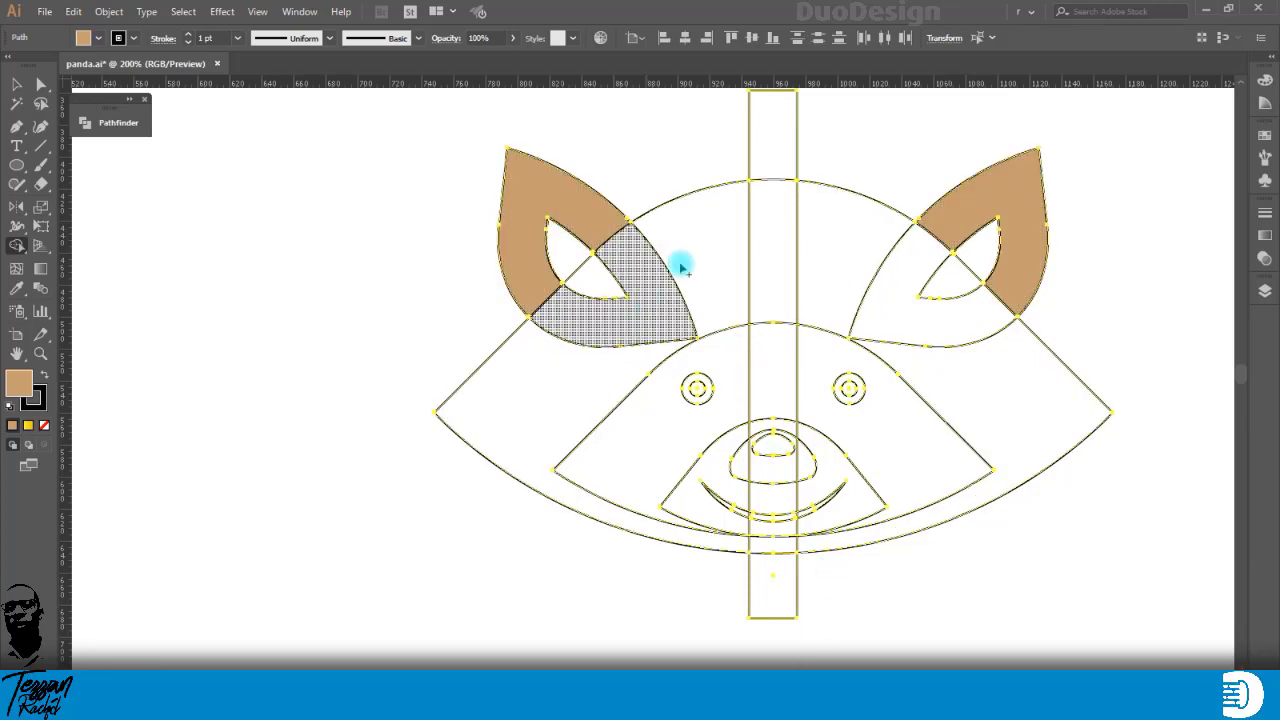
Step: Merge the ear parts overlapping the head into the left and right head halves and fill the inner ears tan
mouse_move(682, 238)
left_mouse_down()
mouse_move(571, 320)
mouse_move(541, 355)
left_mouse_up()
left_click_drag(848, 238, 977, 331)
scroll(931, 371, "up", 1)
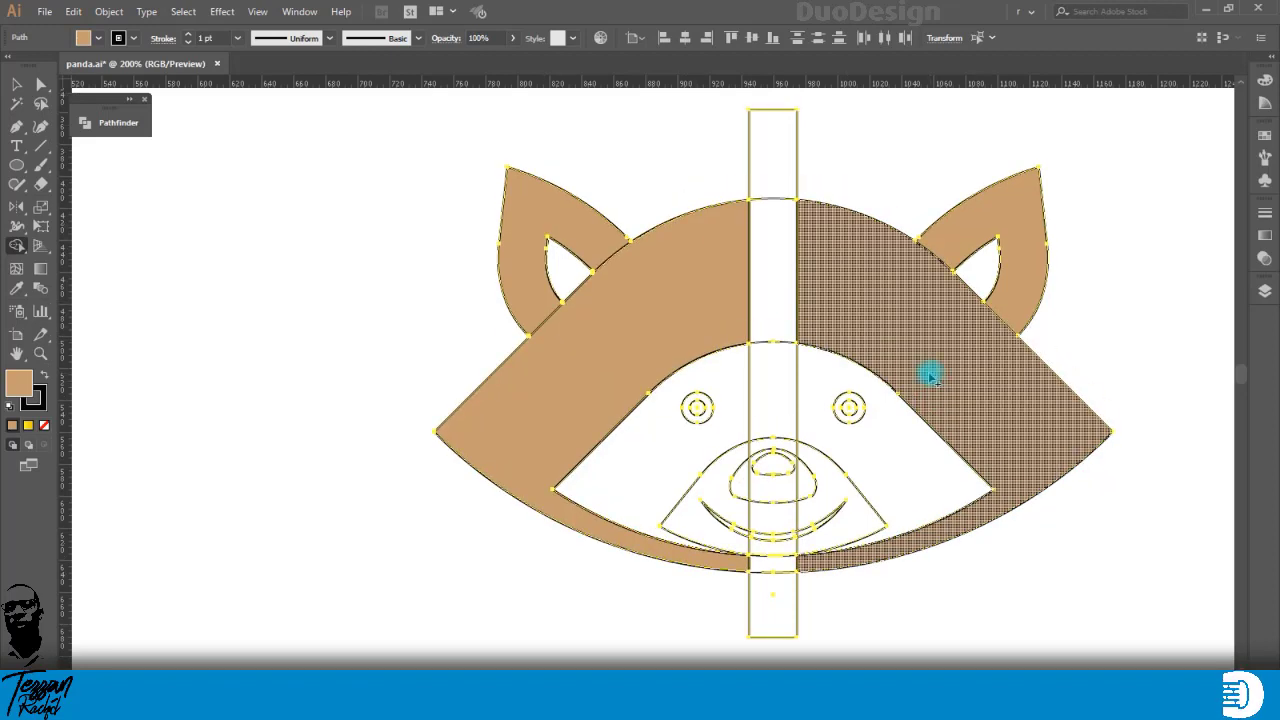
scroll(931, 376, "up", 1)
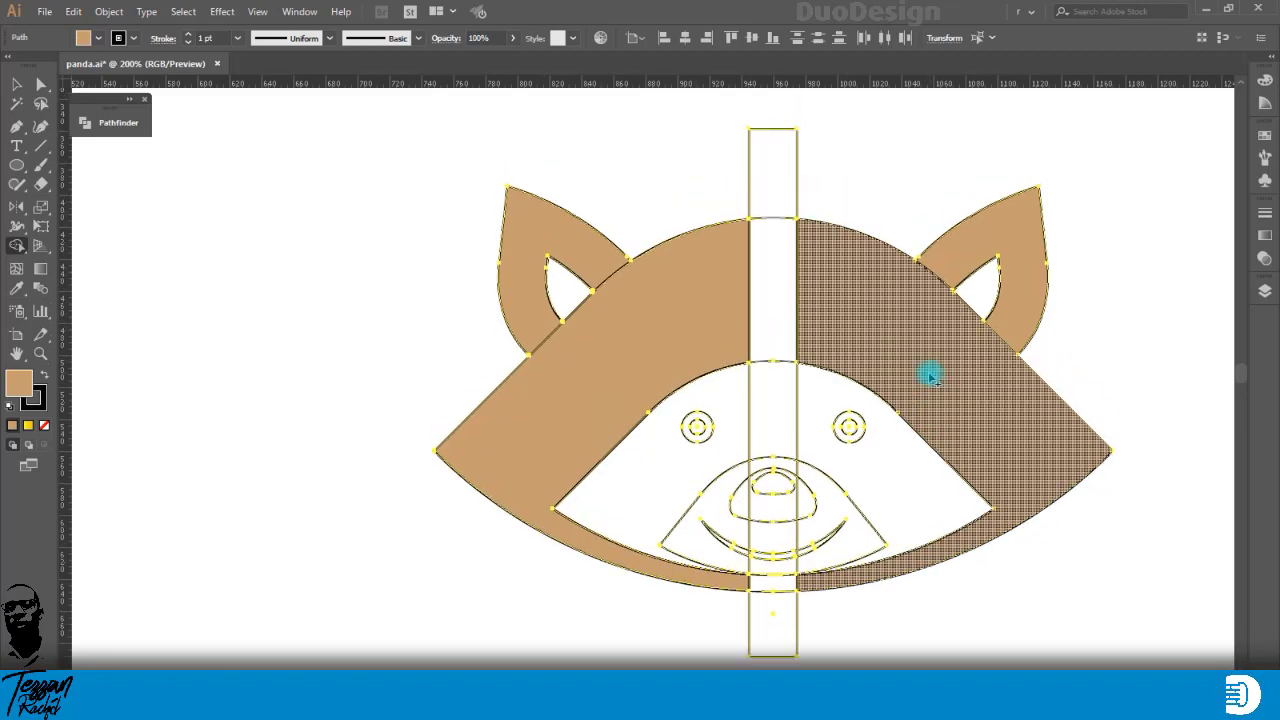
left_click(982, 288)
Step: Remove the stripe ends that stick out above and below the head with Shape Builder
left_click(774, 176, "alt")
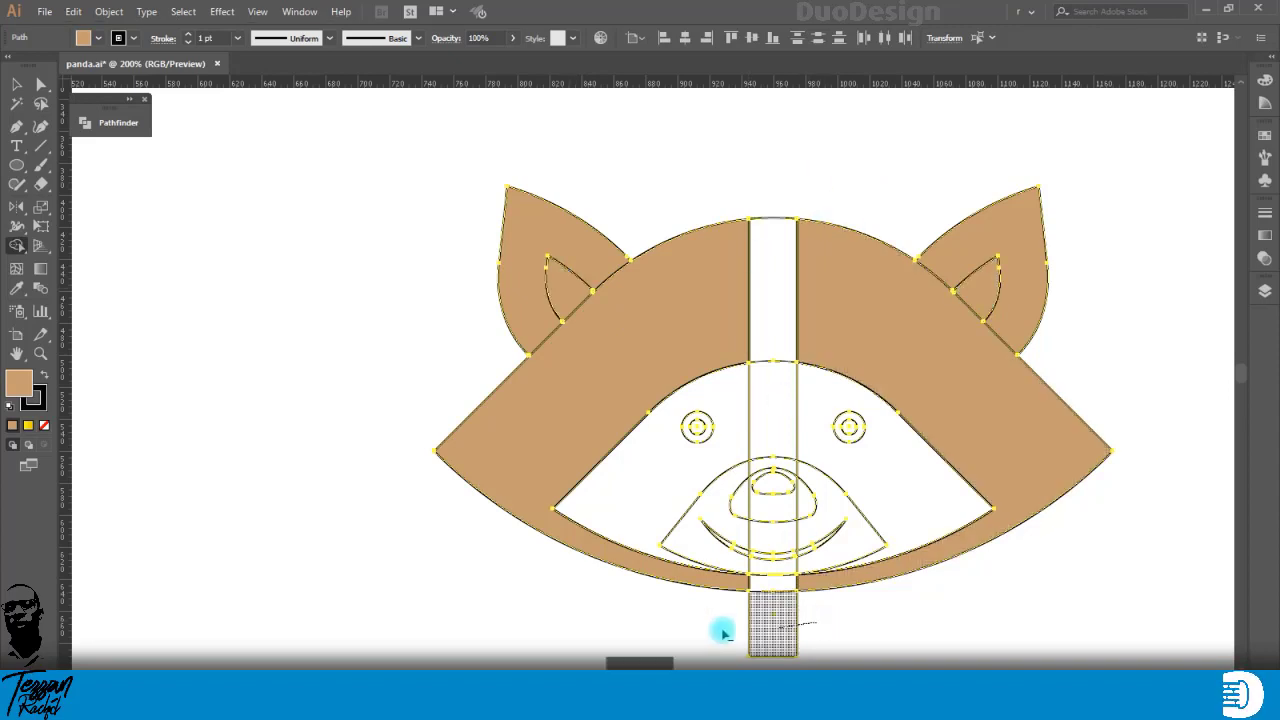
left_click_drag(722, 632, 720, 633)
scroll(759, 608, "up", 1)
Step: Fill the eye patches tan and merge the head halves with the stripe pieces at the chin and forehead
mouse_move(828, 573)
left_mouse_down()
mouse_move(742, 575)
mouse_move(695, 500)
left_mouse_up()
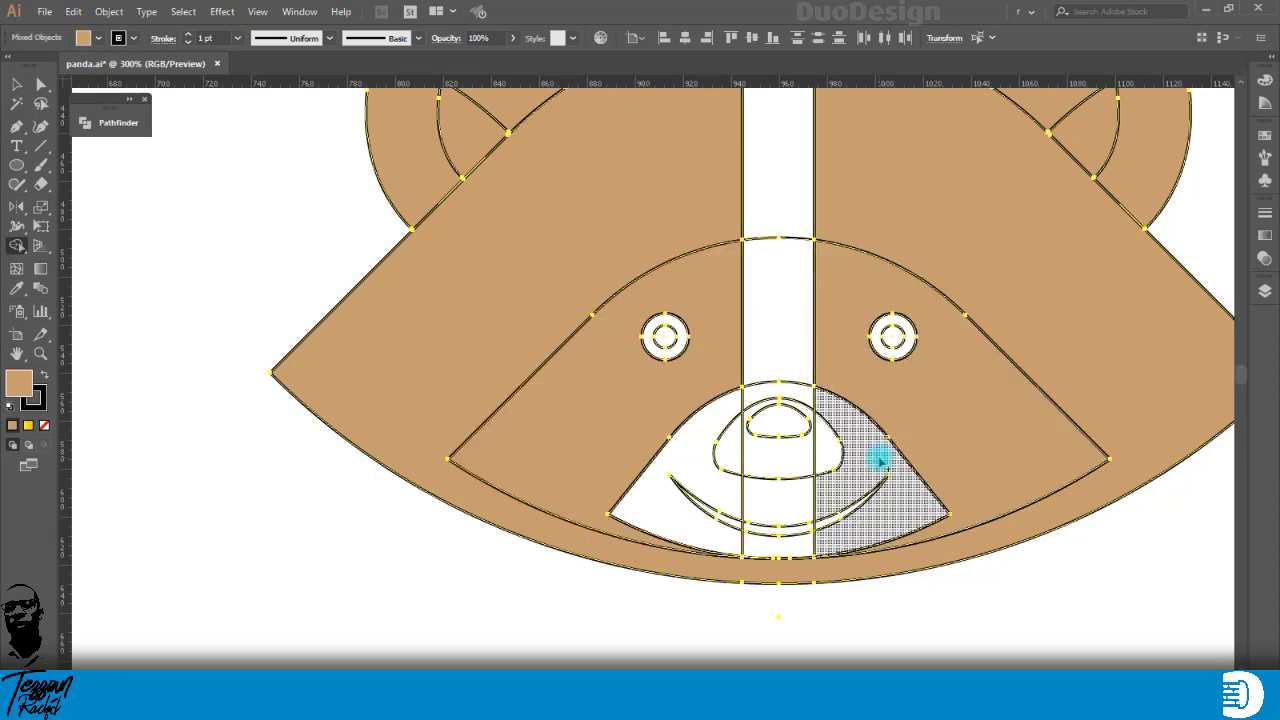
scroll(722, 263, "up", 1)
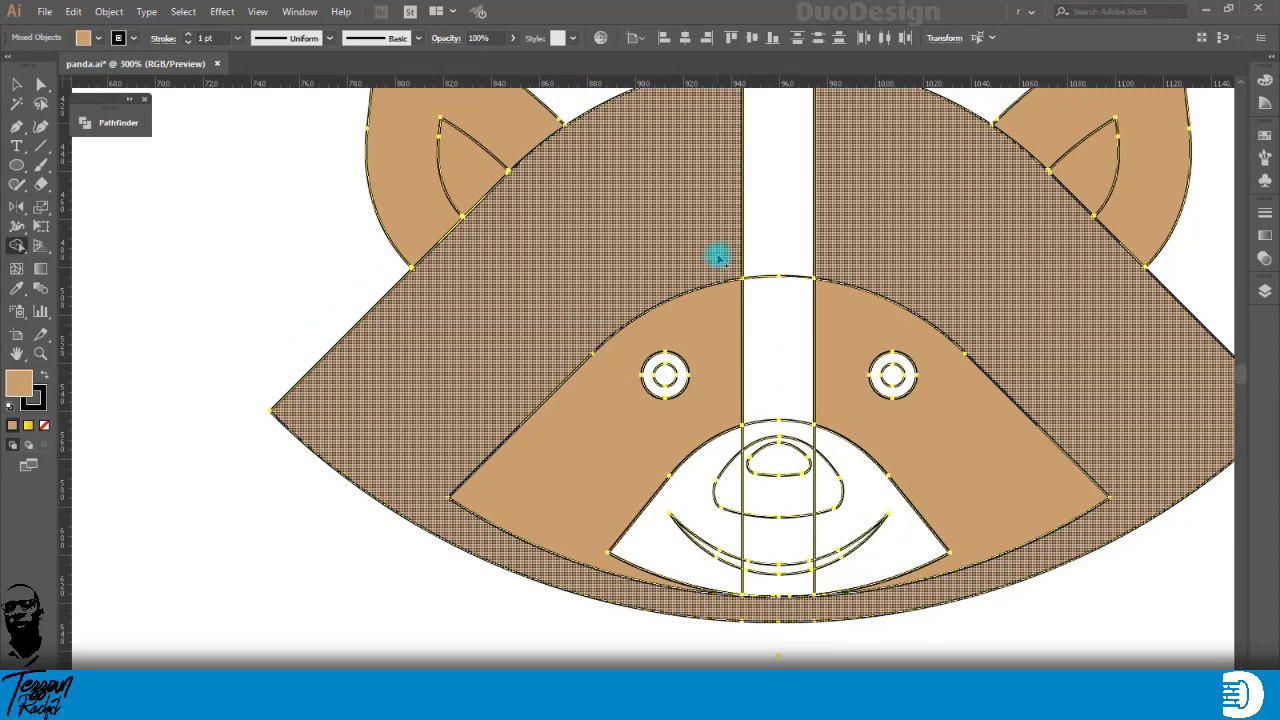
left_click_drag(718, 258, 811, 257)
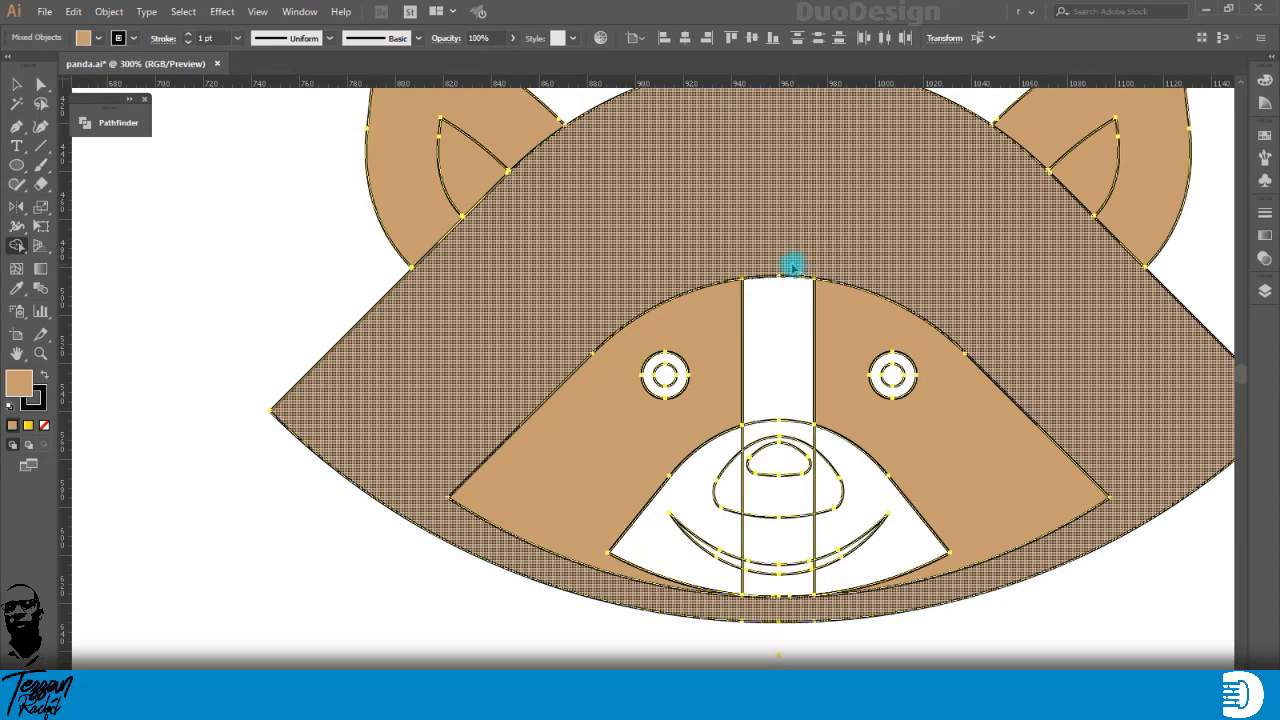
Step: Merge the stripe-divided pieces of the nose, its highlight, the mouth and the muzzle into whole tan shapes
left_click_drag(733, 492, 826, 494)
left_click(785, 469)
mouse_move(736, 563)
left_mouse_down()
mouse_move(791, 573)
mouse_move(827, 562)
left_mouse_up()
left_click_drag(733, 535, 848, 530)
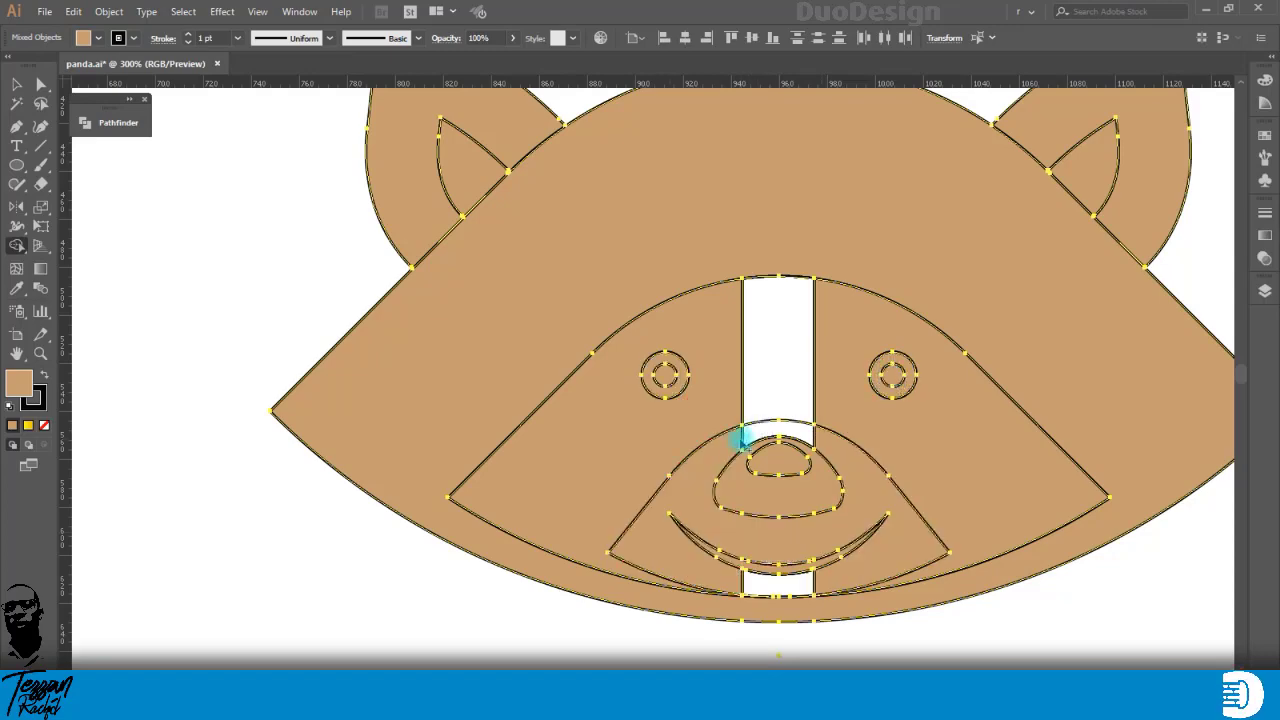
mouse_move(742, 434)
left_mouse_down()
mouse_move(823, 583)
mouse_move(806, 589)
left_mouse_up()
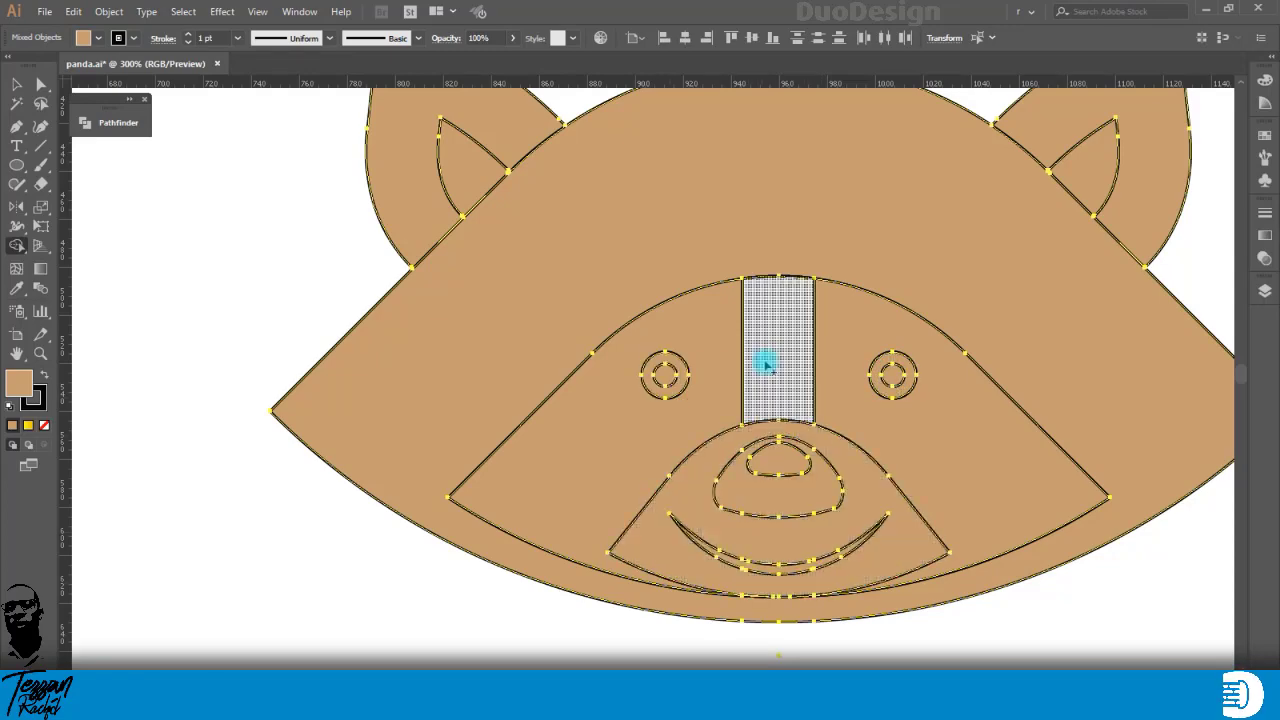
Step: Merge the remaining stripe piece between the eye patches into the head and deselect the artwork
left_click_drag(766, 266, 777, 371)
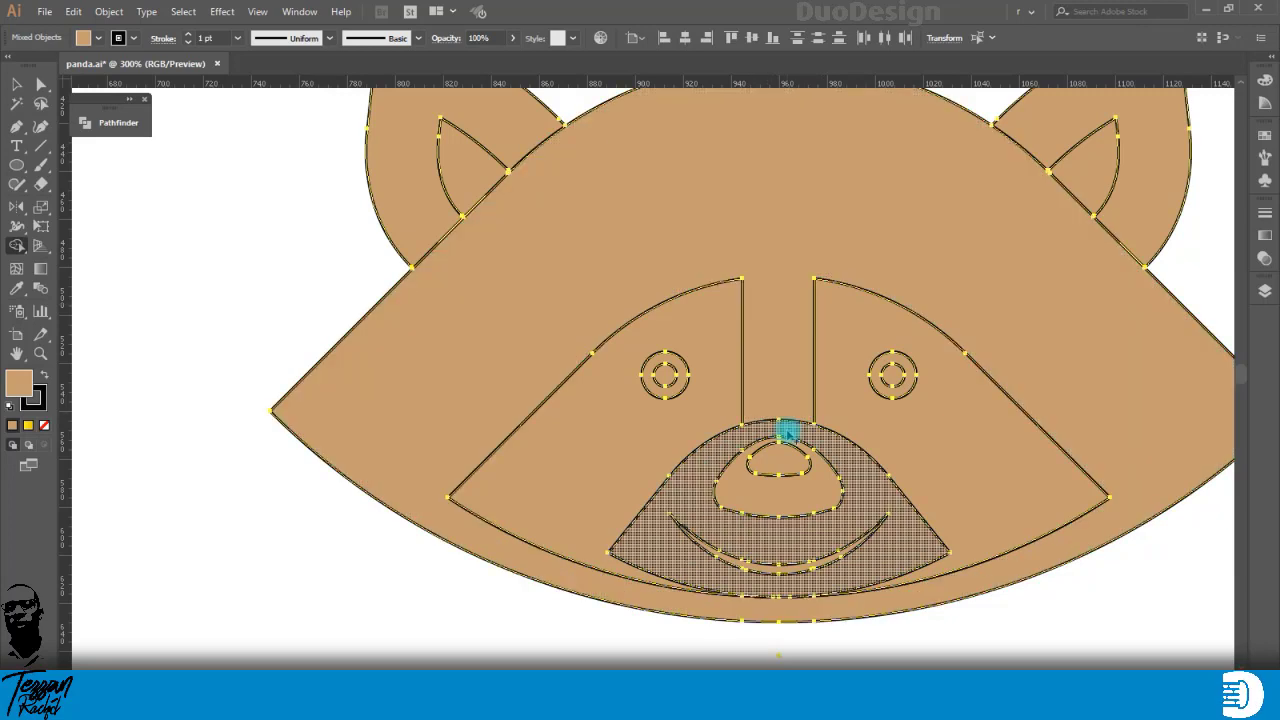
scroll(788, 431, "down", 1)
left_click(18, 86)
left_click(92, 194)
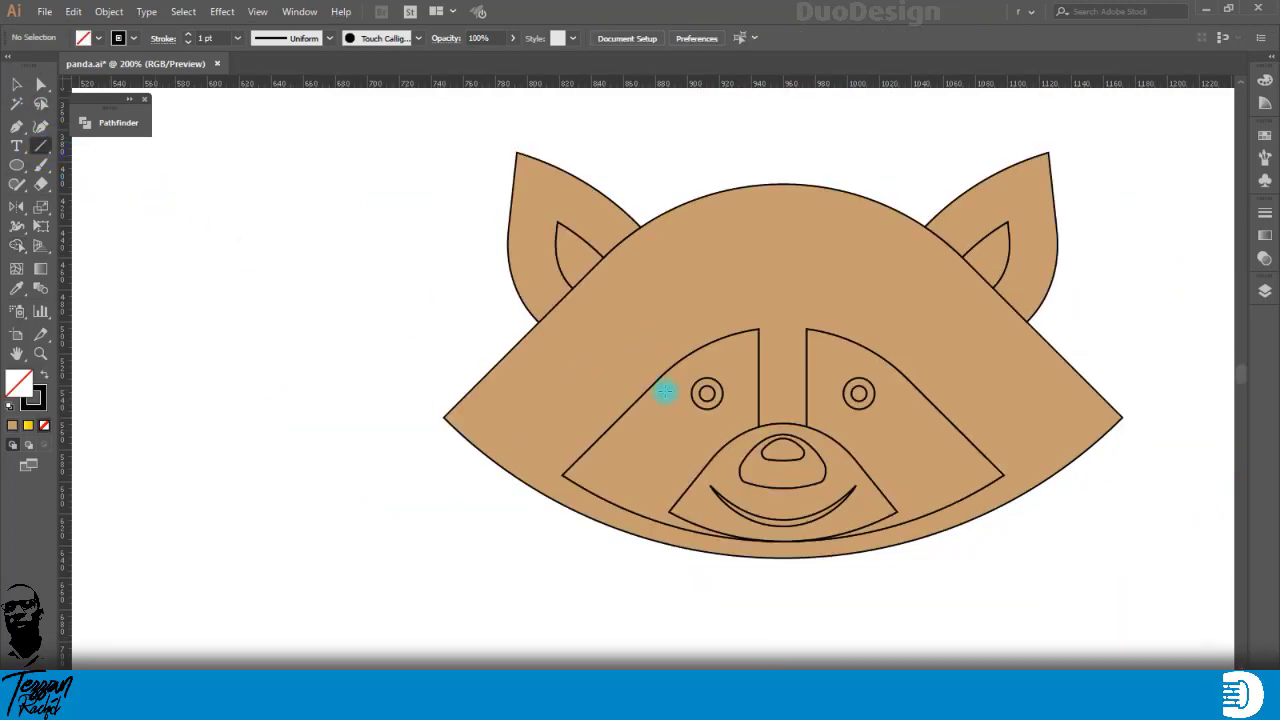
Step: Draw a vertical line through the face, centre it on the artboard and move it up above the head
scroll(800, 130, "up", 1)
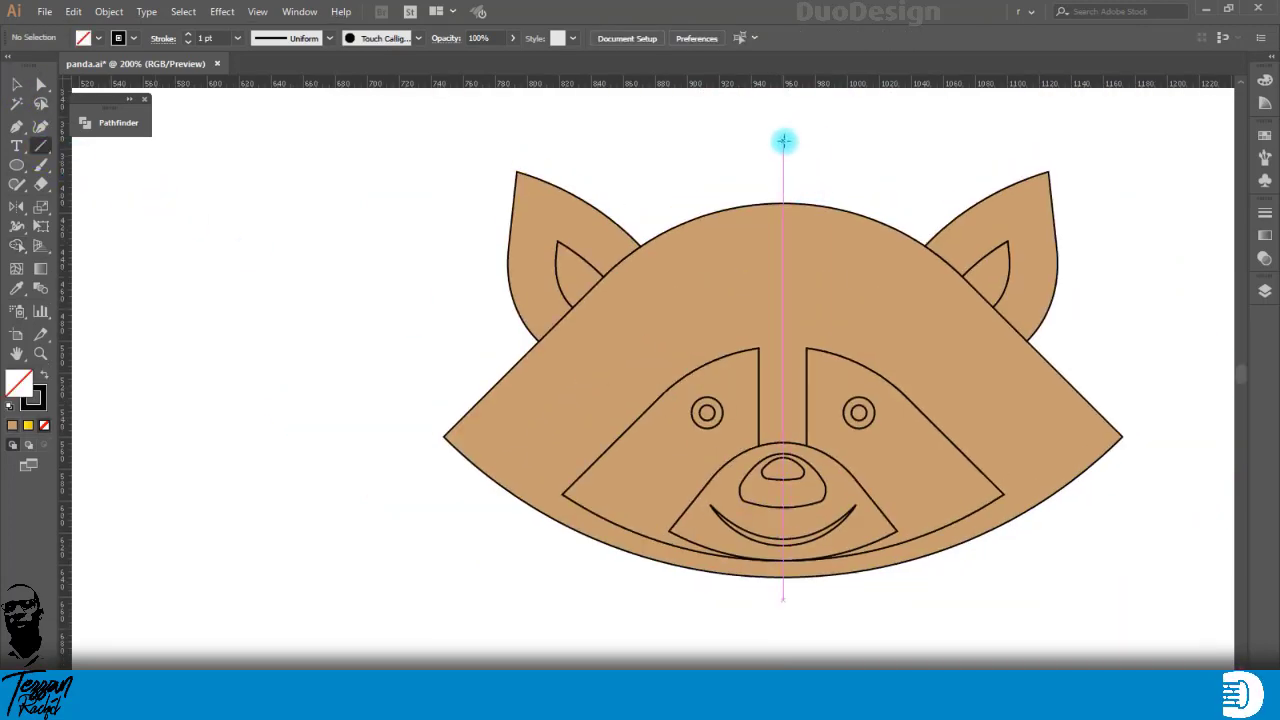
left_click_drag(762, 141, 762, 632)
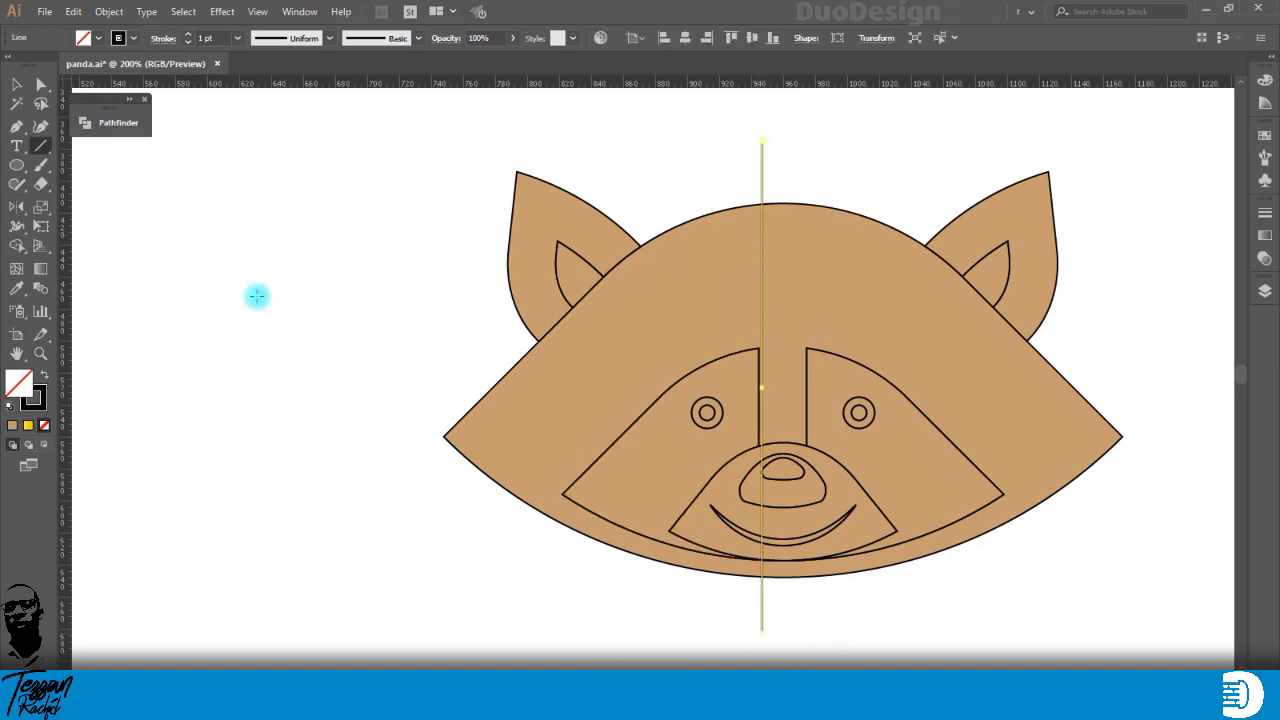
key("v")
left_click(749, 38)
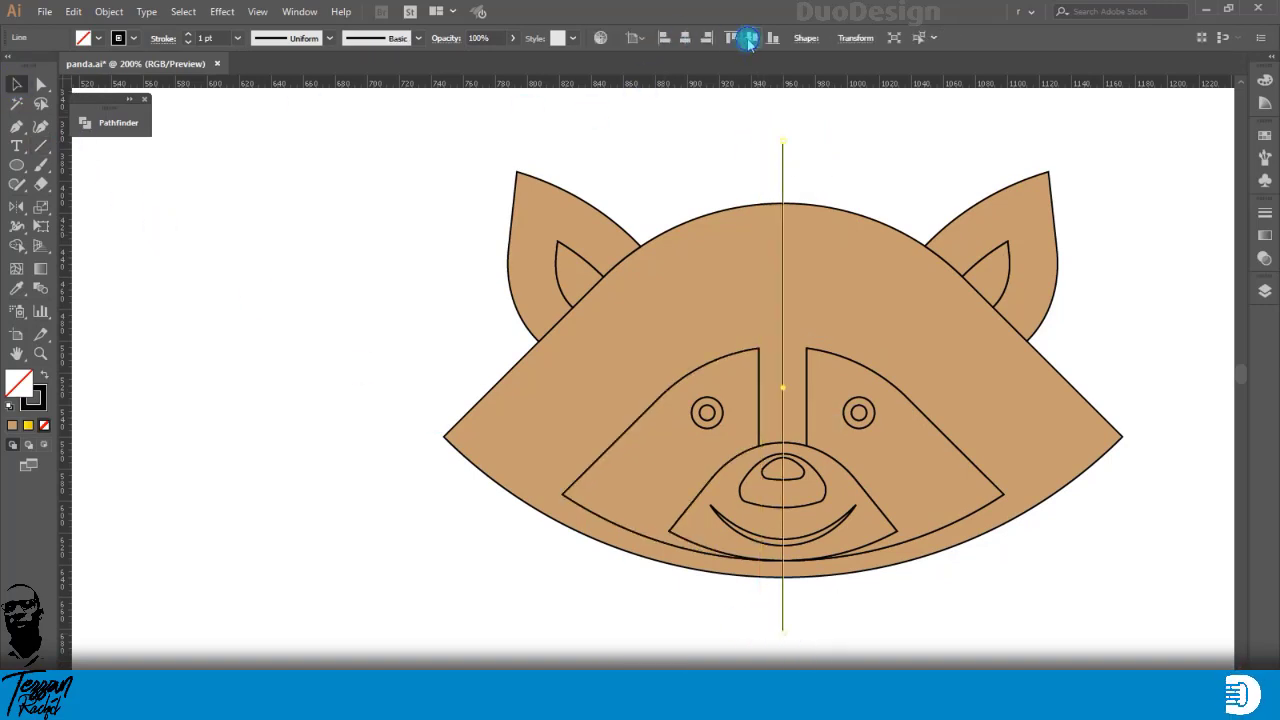
left_click(840, 177)
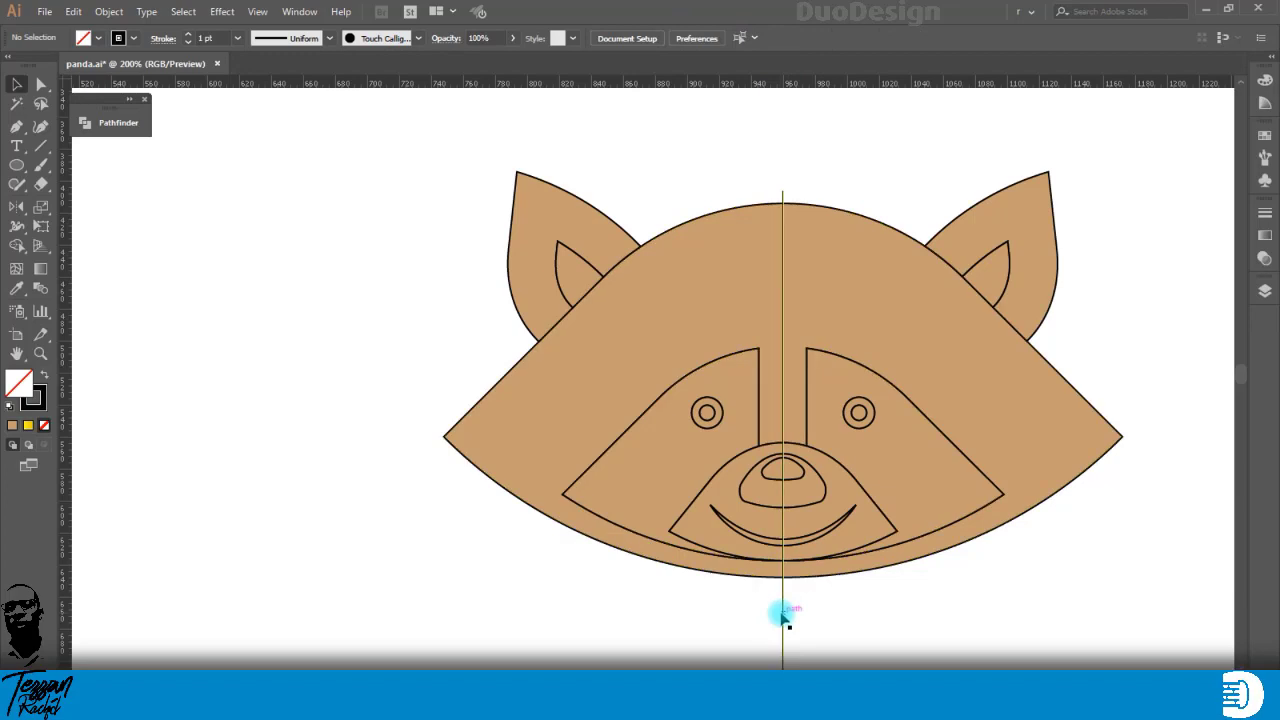
left_click_drag(789, 488, 786, 185)
scroll(771, 243, "down", 1)
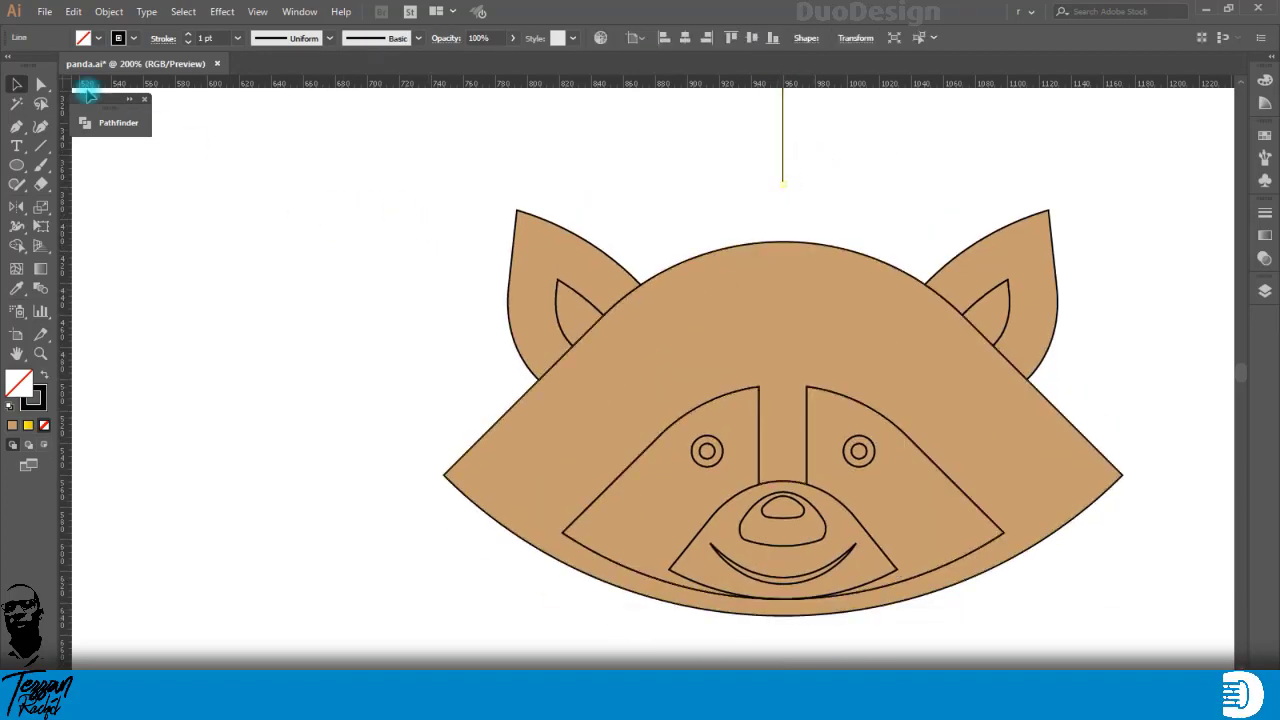
Step: Try to round the top inner corner of the left eye patch
left_click(41, 86)
left_click(755, 390)
left_click(749, 401)
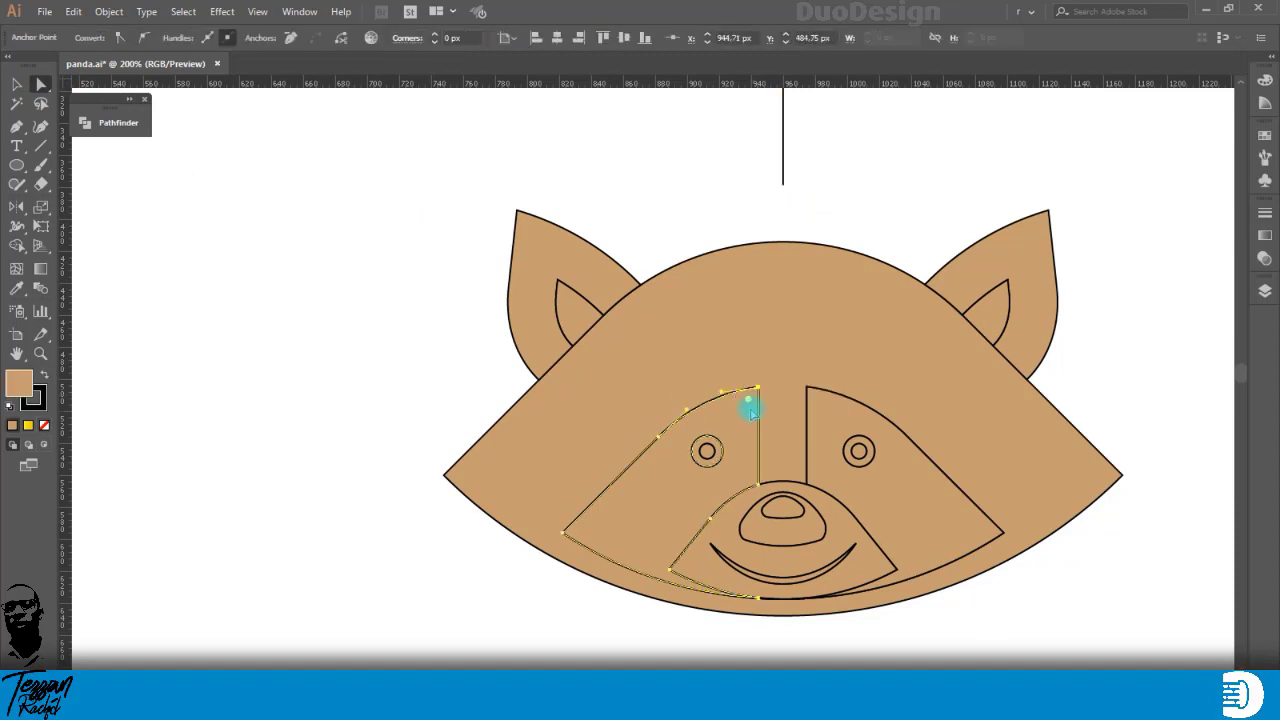
left_click(436, 38)
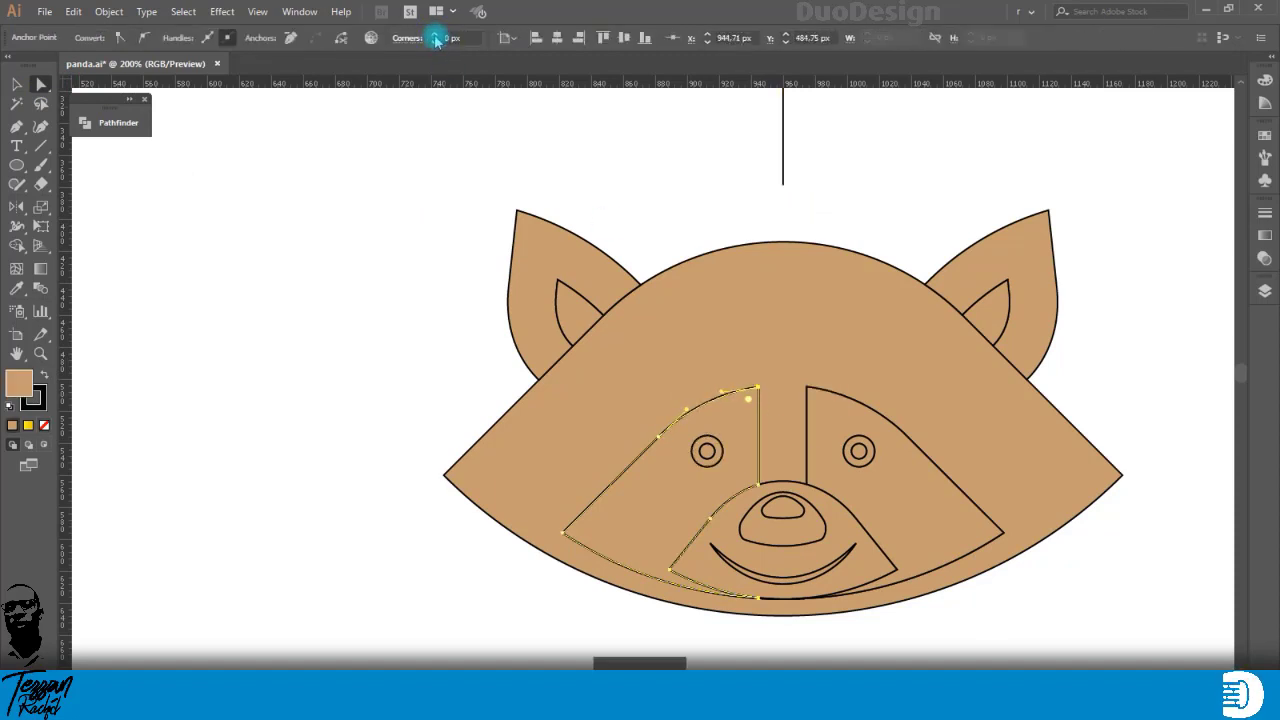
left_click(406, 137)
Step: Select the whole head and give all its shapes a black fill with no stroke
left_click_drag(440, 201, 1116, 614)
left_click(45, 426)
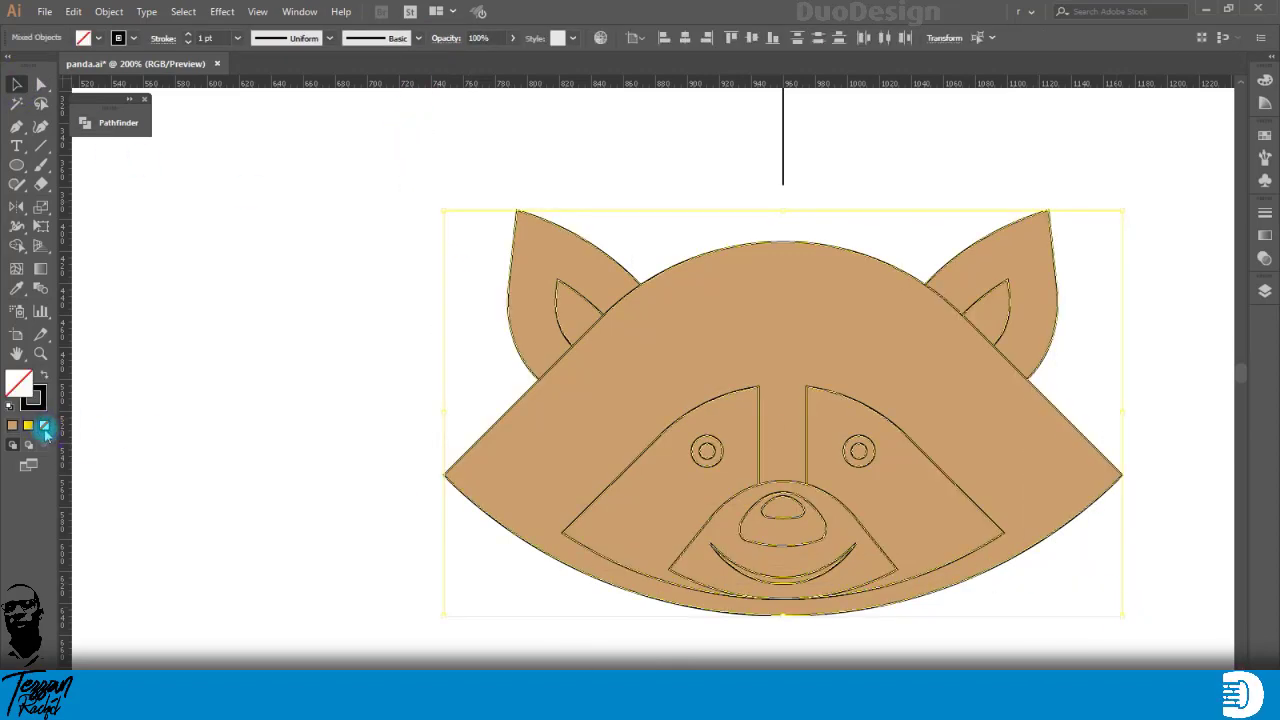
left_click(43, 374)
scroll(786, 514, "down", 3)
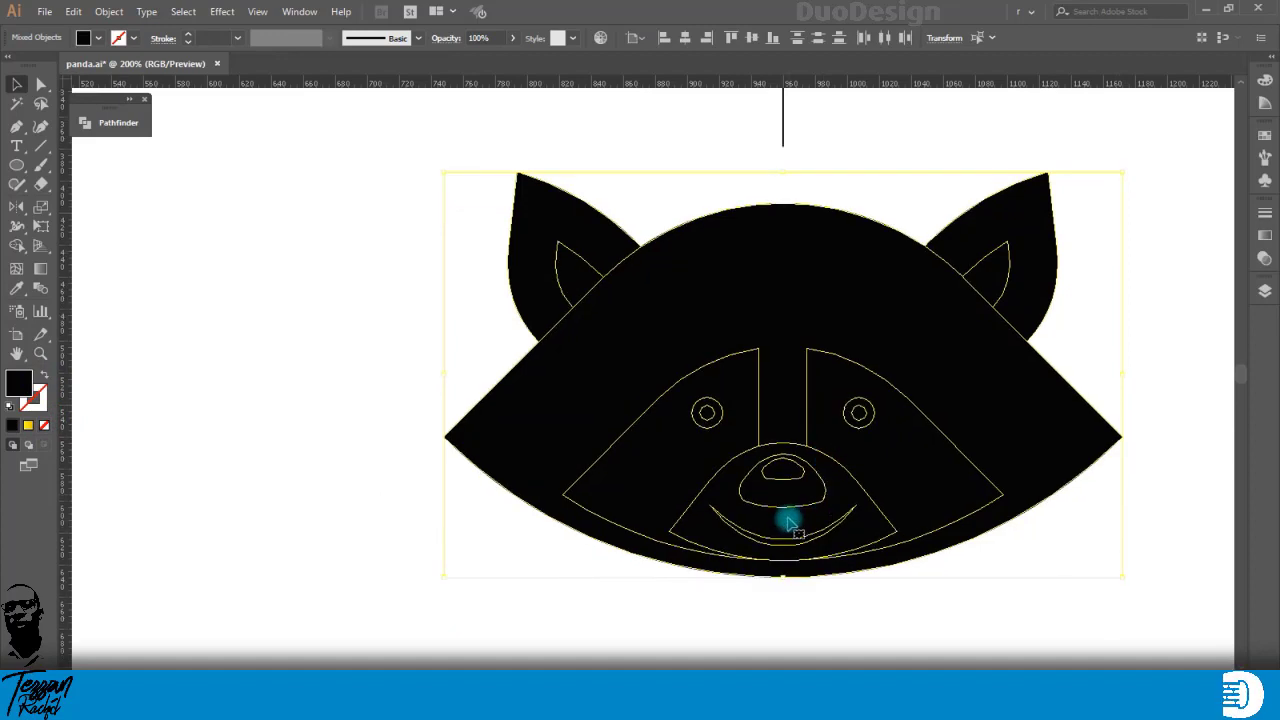
scroll(788, 516, "down", 1)
scroll(788, 516, "down", 1)
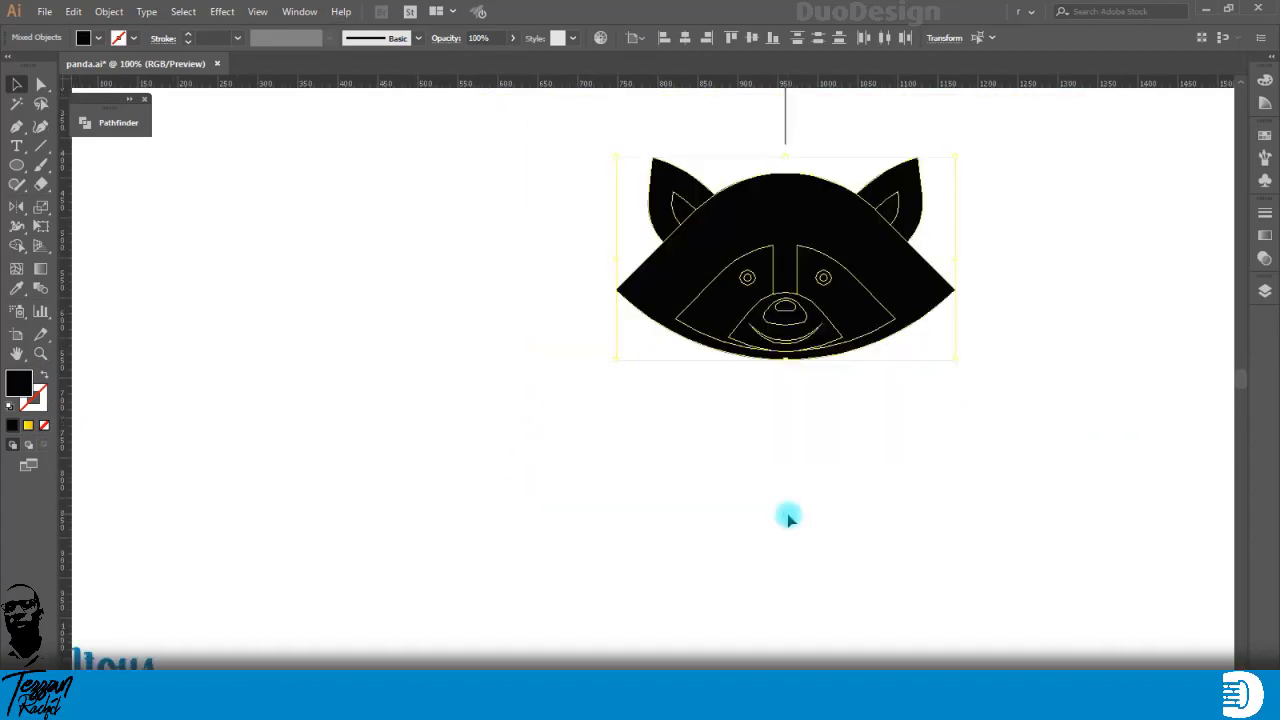
scroll(788, 516, "down", 2)
scroll(788, 517, "right", 2)
left_click(788, 516)
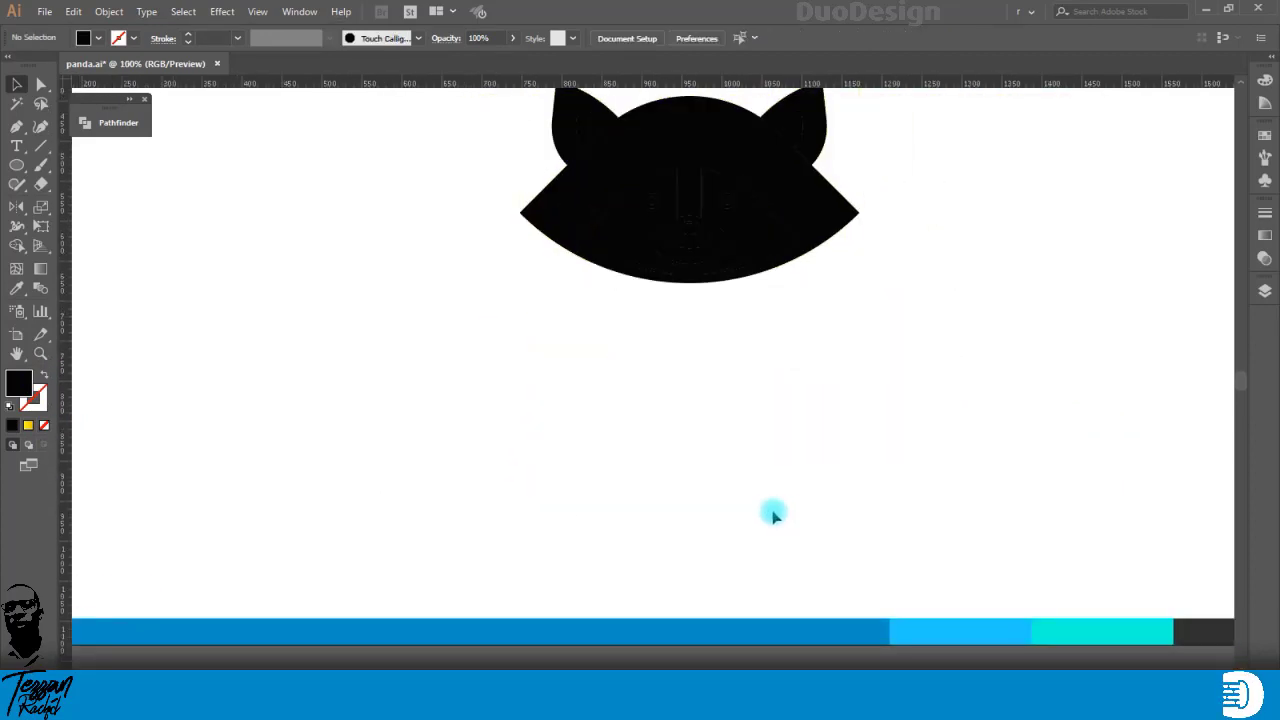
Step: Recolour the main head shape with the light blue sampled from the colour strip below the artwork
scroll(771, 514, "up", 1)
scroll(703, 444, "down", 1)
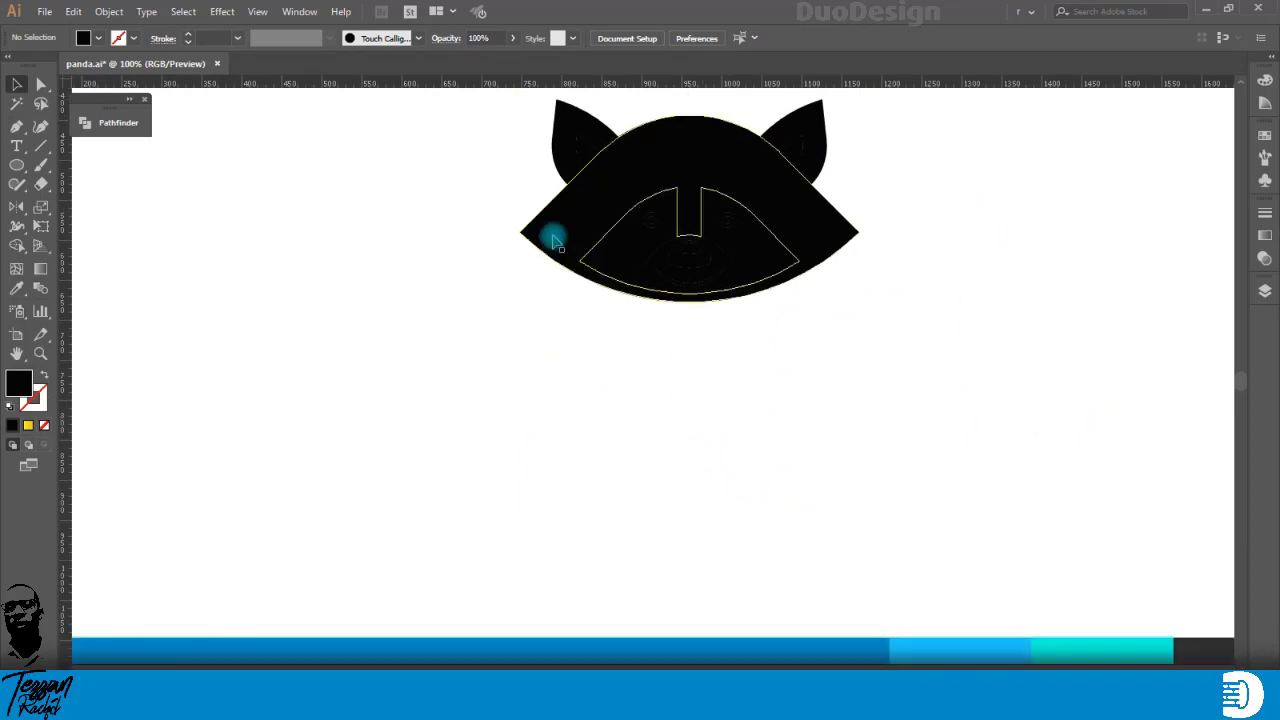
left_click(623, 244)
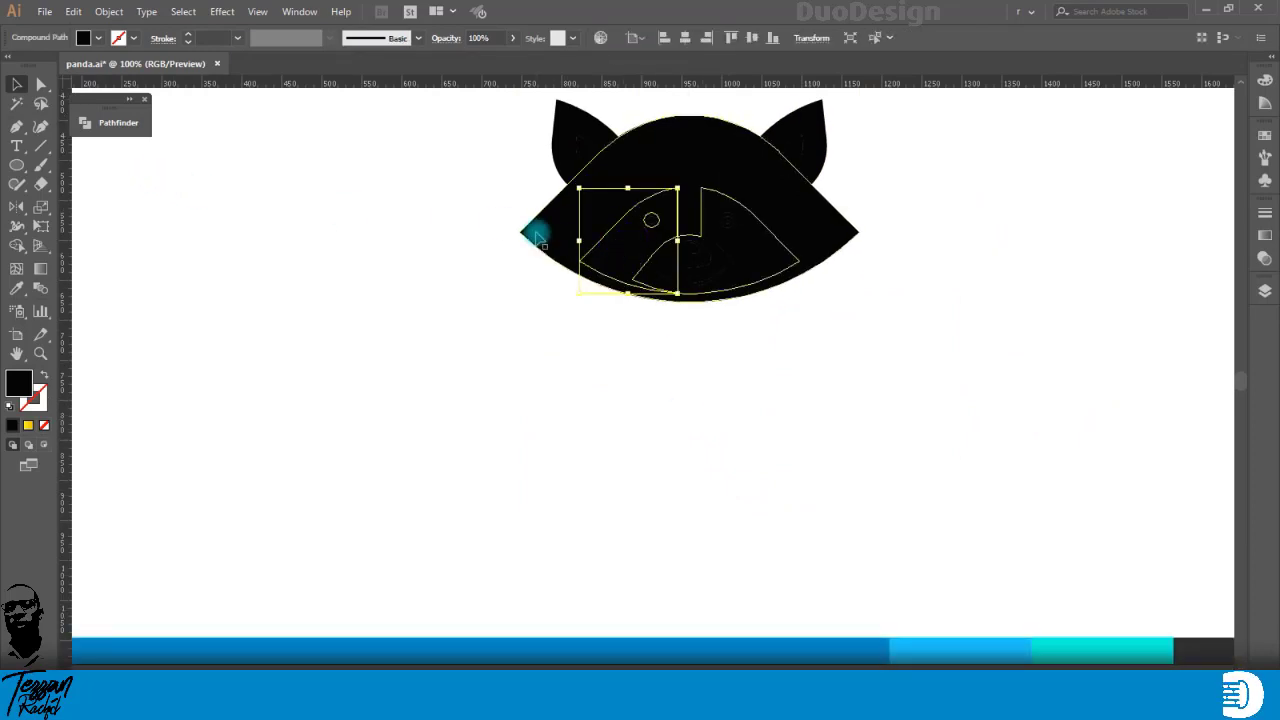
left_click(533, 230)
left_click(18, 290)
left_click(898, 645)
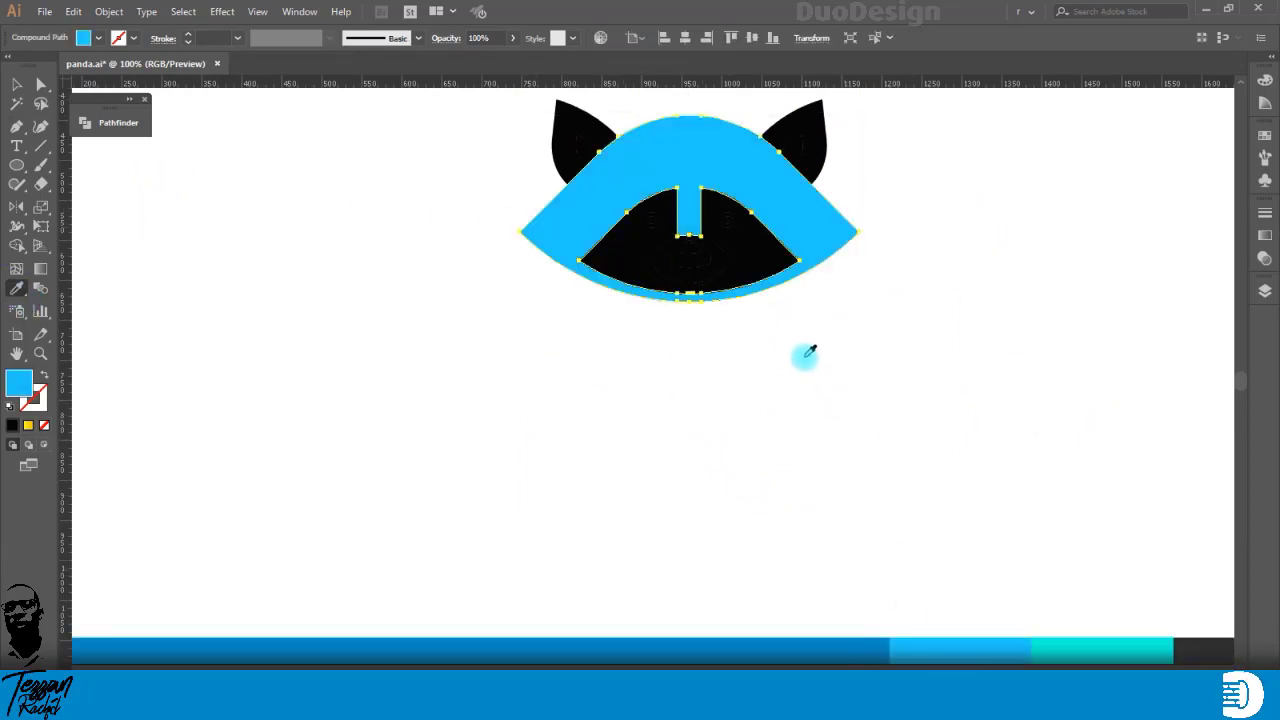
Step: Recolour the left eye patch with the strip's turquoise and match the right eye patch to it
left_click(803, 360, "ctrl")
left_click(631, 246, "ctrl")
left_click(1068, 645)
left_click(900, 455, "ctrl")
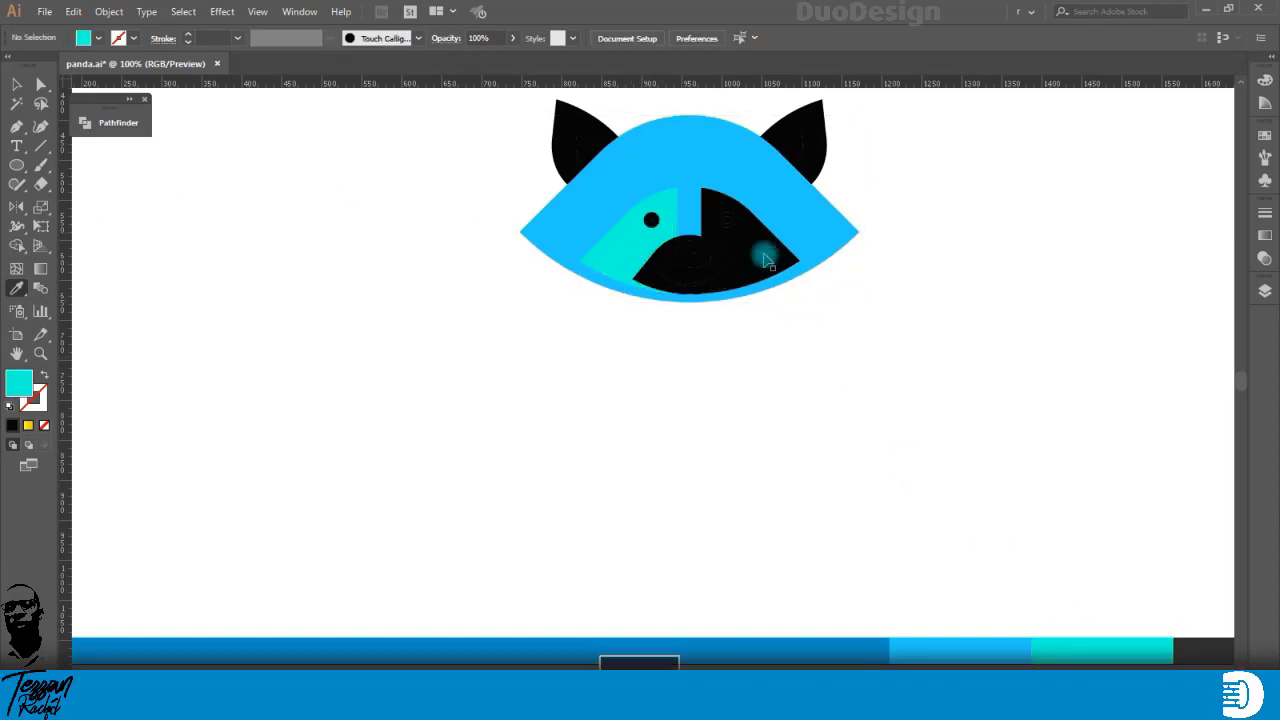
left_click(763, 257, "ctrl")
left_click(625, 254)
left_click(740, 342, "ctrl")
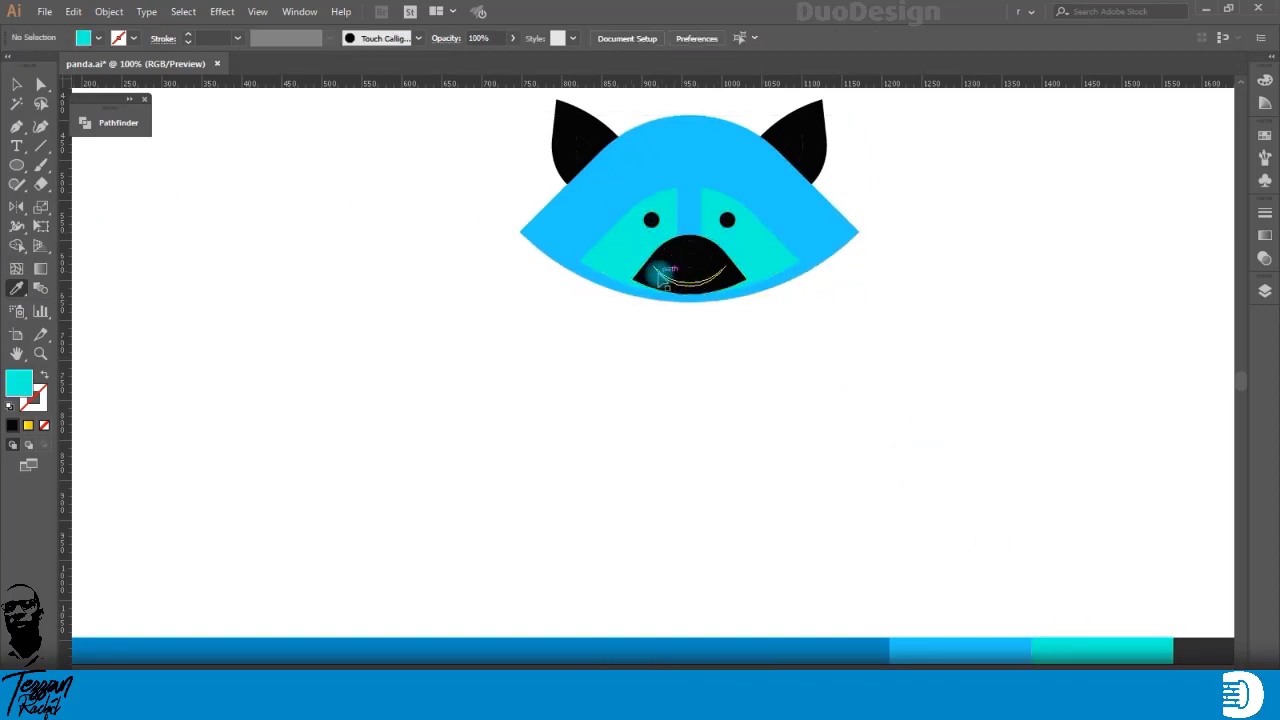
Step: Recolour the muzzle with the background's white and the nose with the colour strip's dark grey
left_click(688, 272, "ctrl")
left_click(663, 354)
scroll(690, 282, "up", 3)
left_click(688, 285, "ctrl")
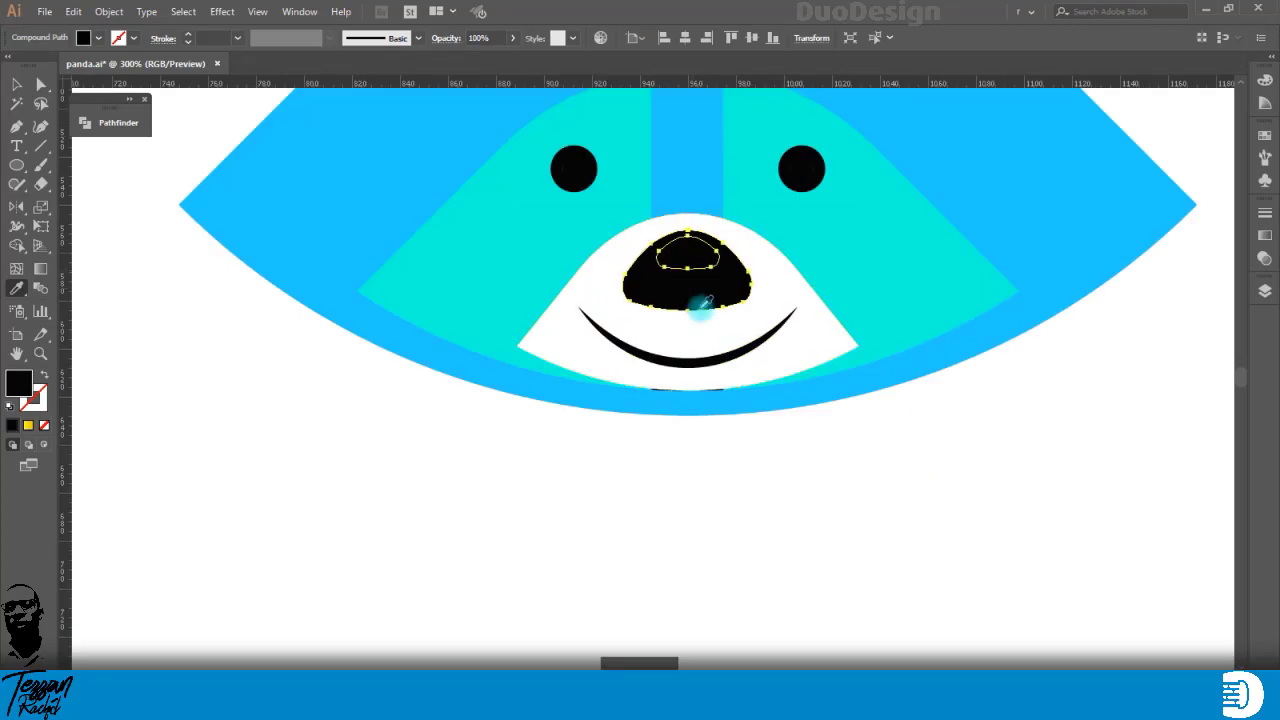
scroll(1000, 530, "down", 8)
left_click(1188, 623)
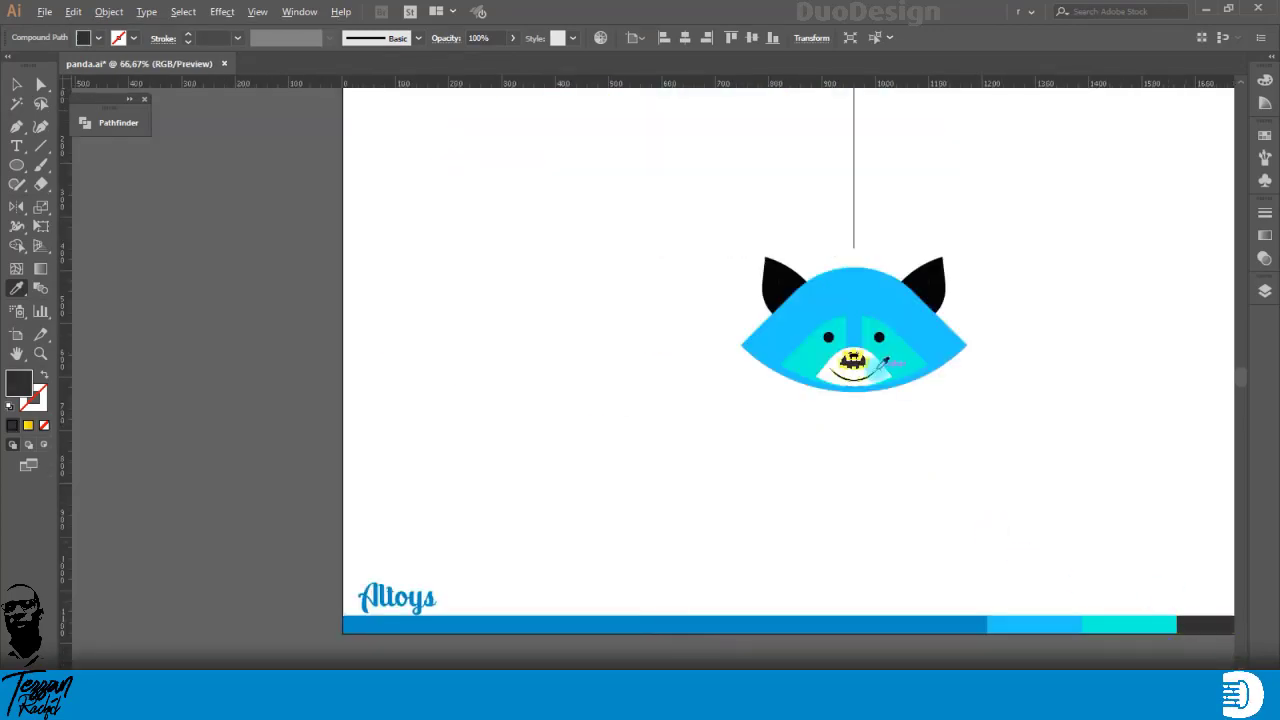
Step: Recolour the nose highlight with the lighter dark grey sampled from the colour strip
scroll(877, 368, "up", 5)
left_click(792, 530, "ctrl")
left_click(743, 303, "ctrl")
scroll(730, 362, "down", 5)
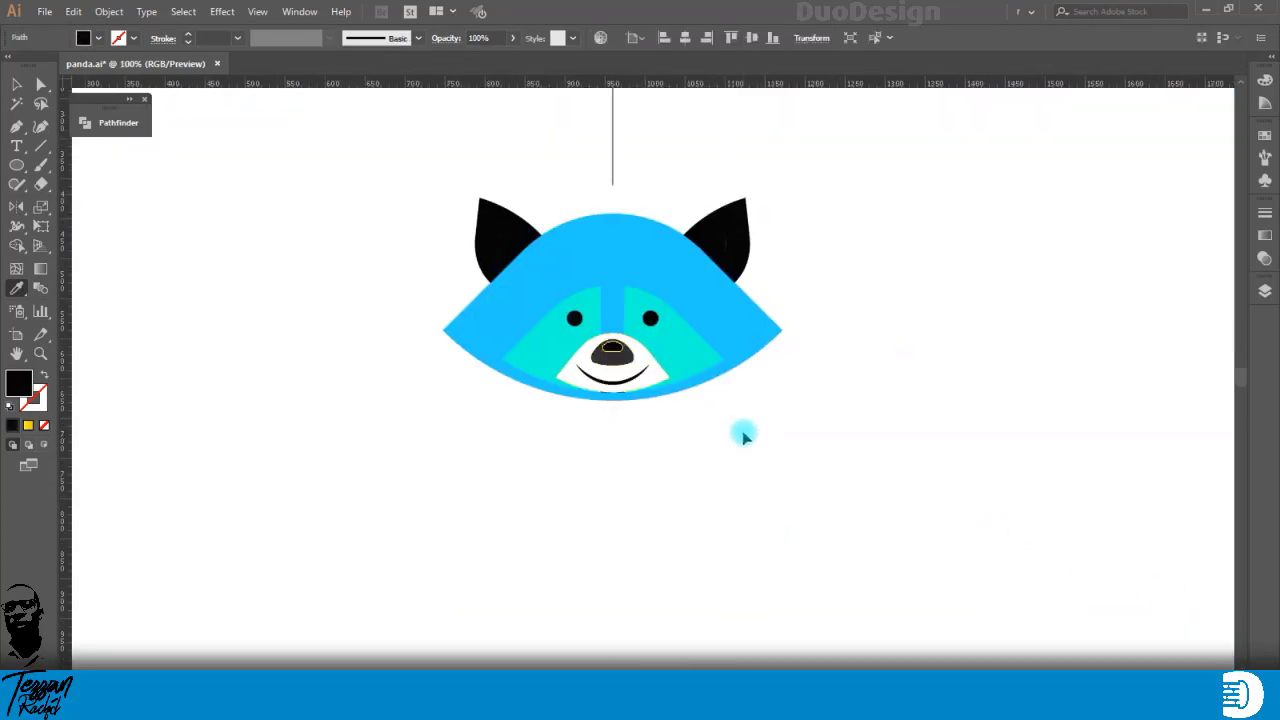
scroll(966, 523, "right", 2)
scroll(1100, 580, "down", 2)
left_click(1172, 630)
scroll(400, 183, "up", 5)
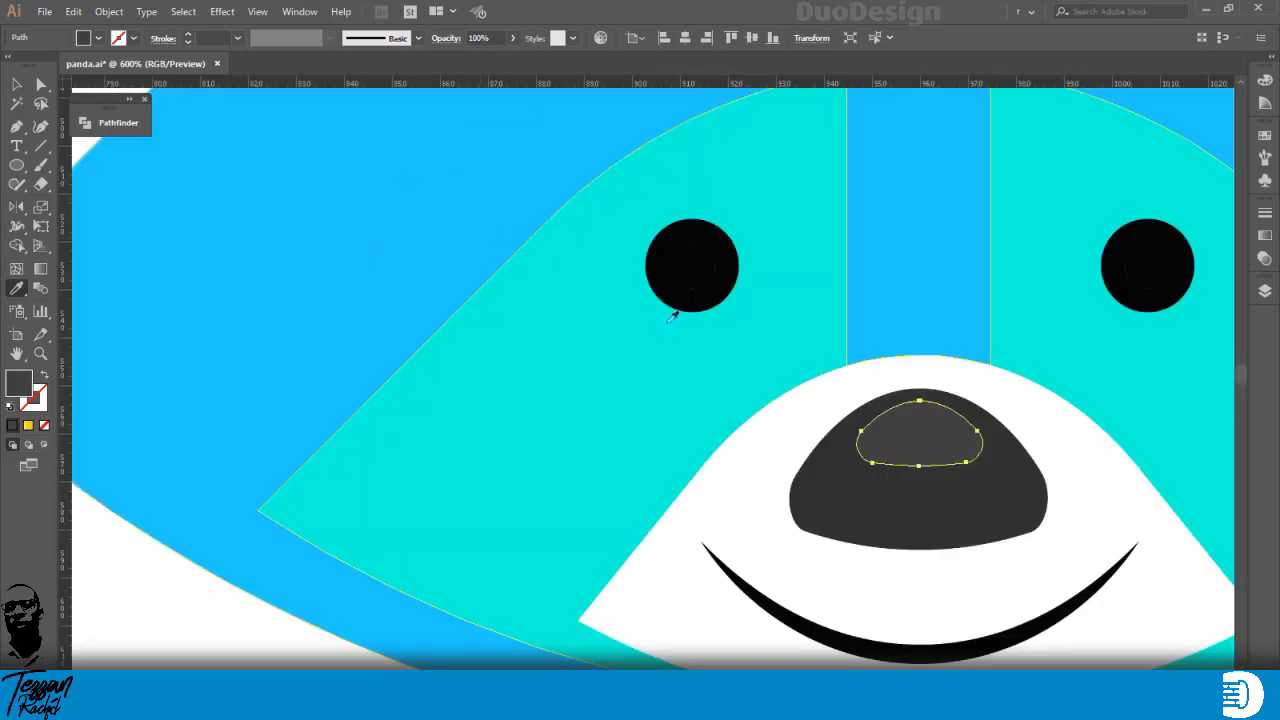
Step: Recolour the inner circles of both eyes with white sampled from the muzzle
scroll(689, 229, "down", 1)
left_click(690, 222, "ctrl")
left_click(749, 374)
left_click(1147, 213, "ctrl")
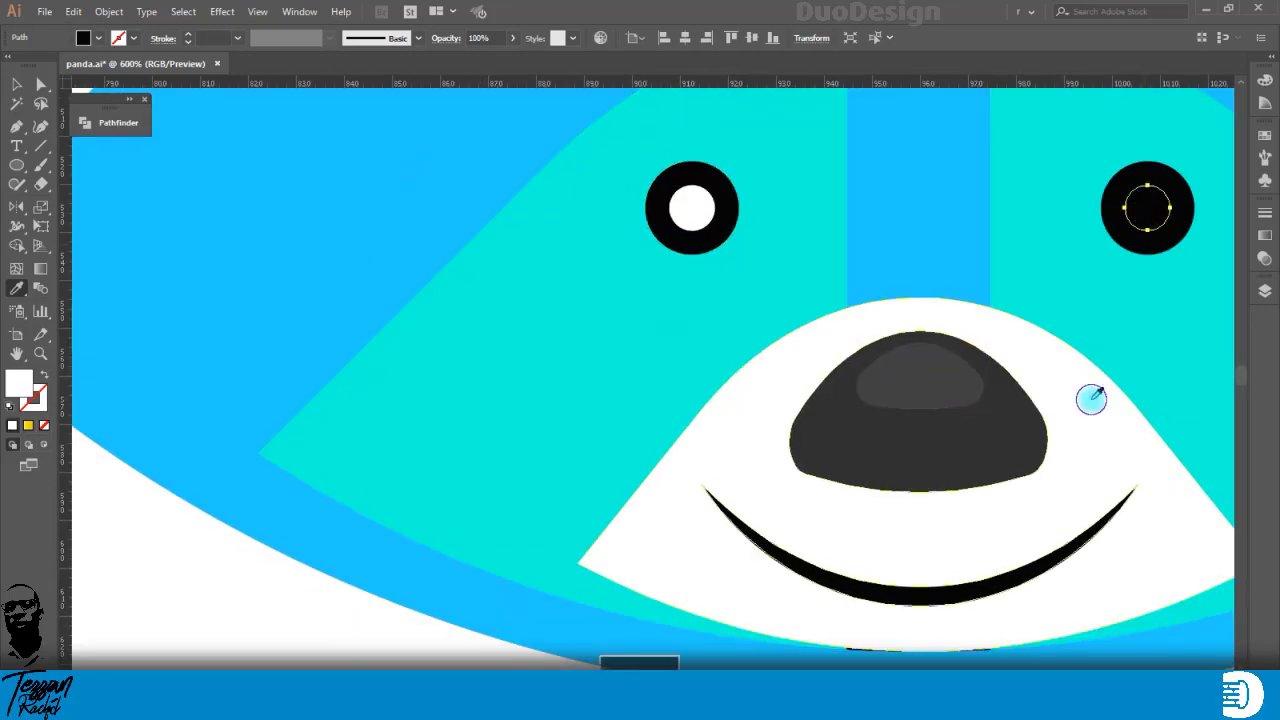
left_click(1091, 400)
left_click(663, 340, "ctrl")
Step: Recolour both eye rings and the smile with the nose's dark grey
left_click(690, 250, "ctrl")
left_click(814, 423)
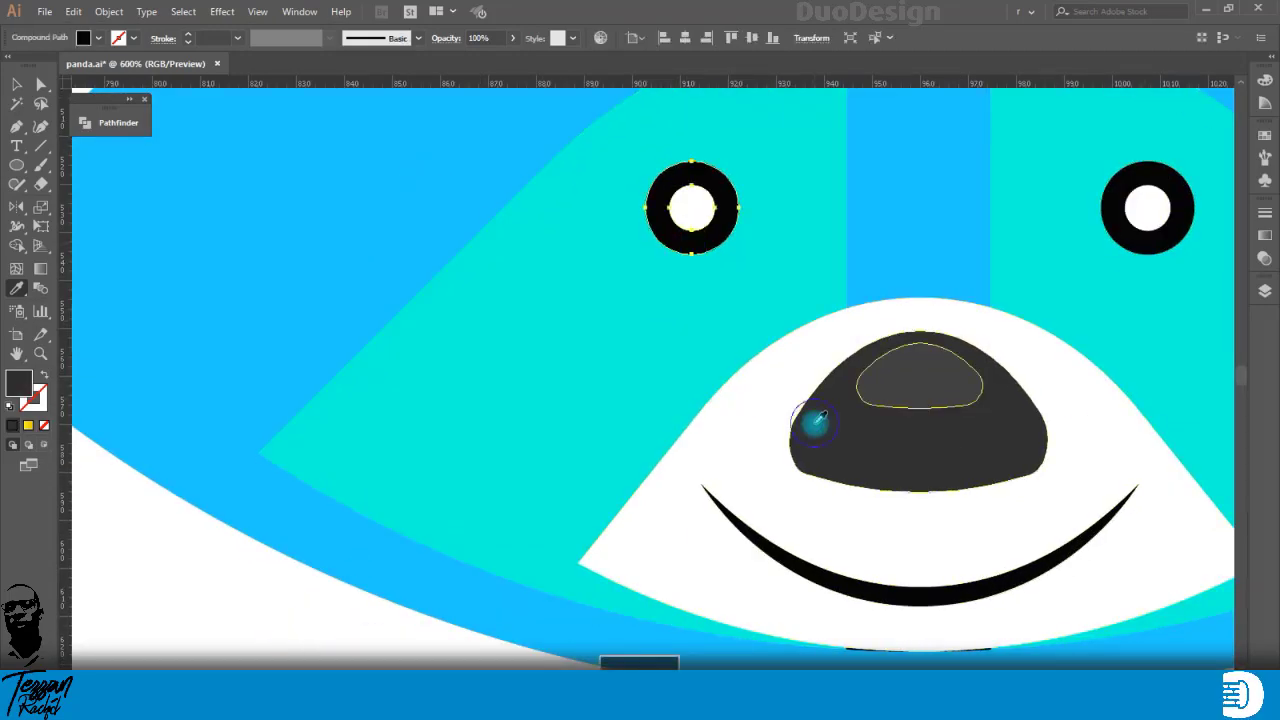
left_click(1178, 222, "ctrl")
left_click(1045, 400)
left_click(975, 596, "ctrl")
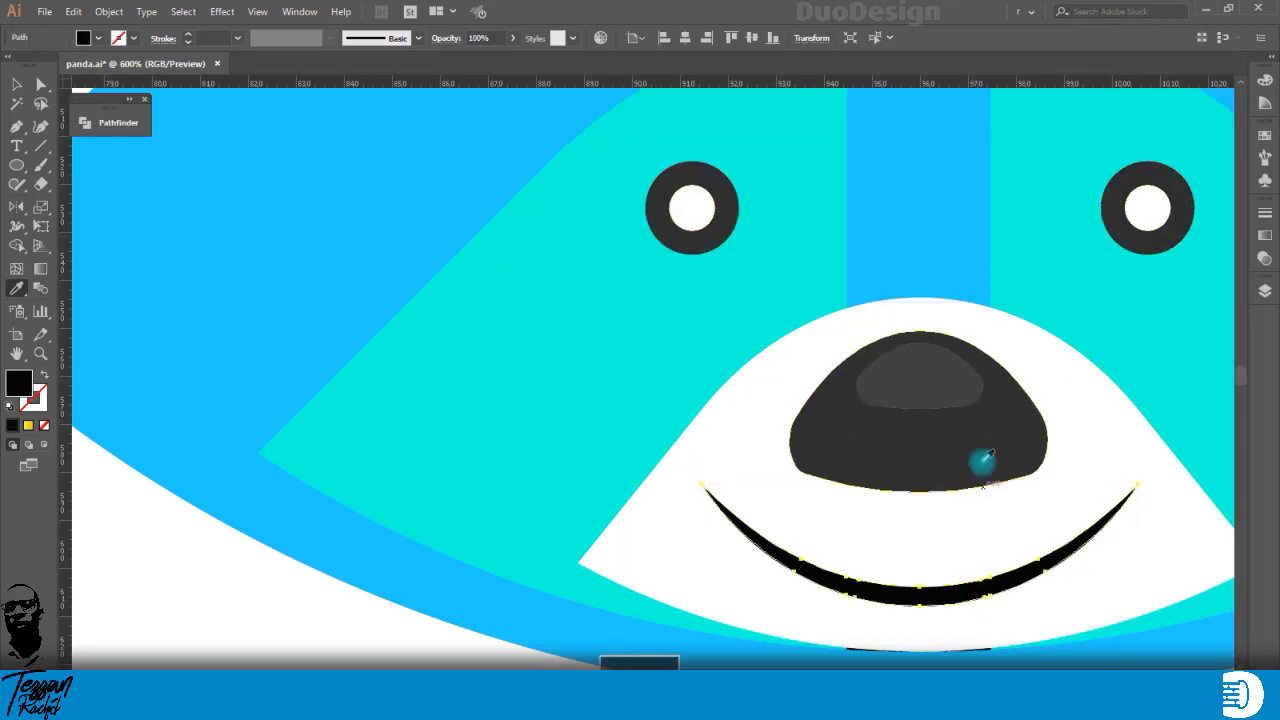
left_click(966, 460)
Step: Merge the black slivers under the muzzle into the adjoining left and right eye patches with Shape Builder
scroll(962, 458, "down", 3)
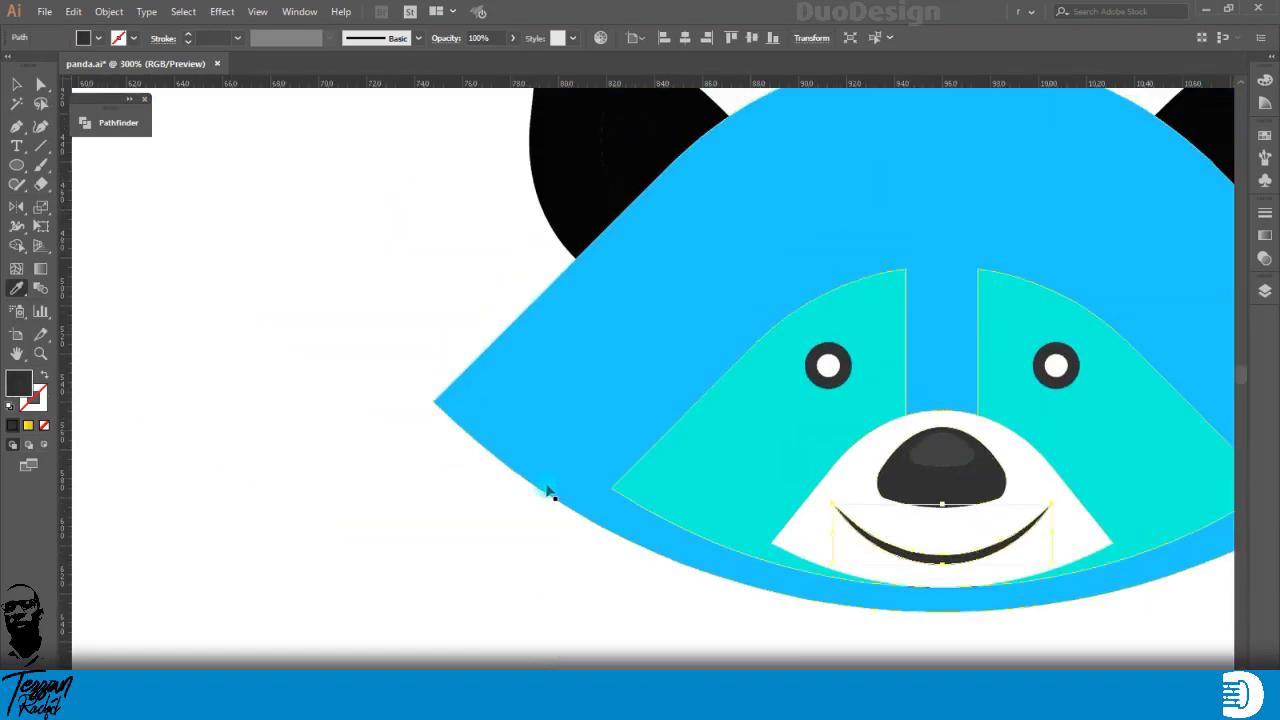
scroll(1070, 640, "up", 5)
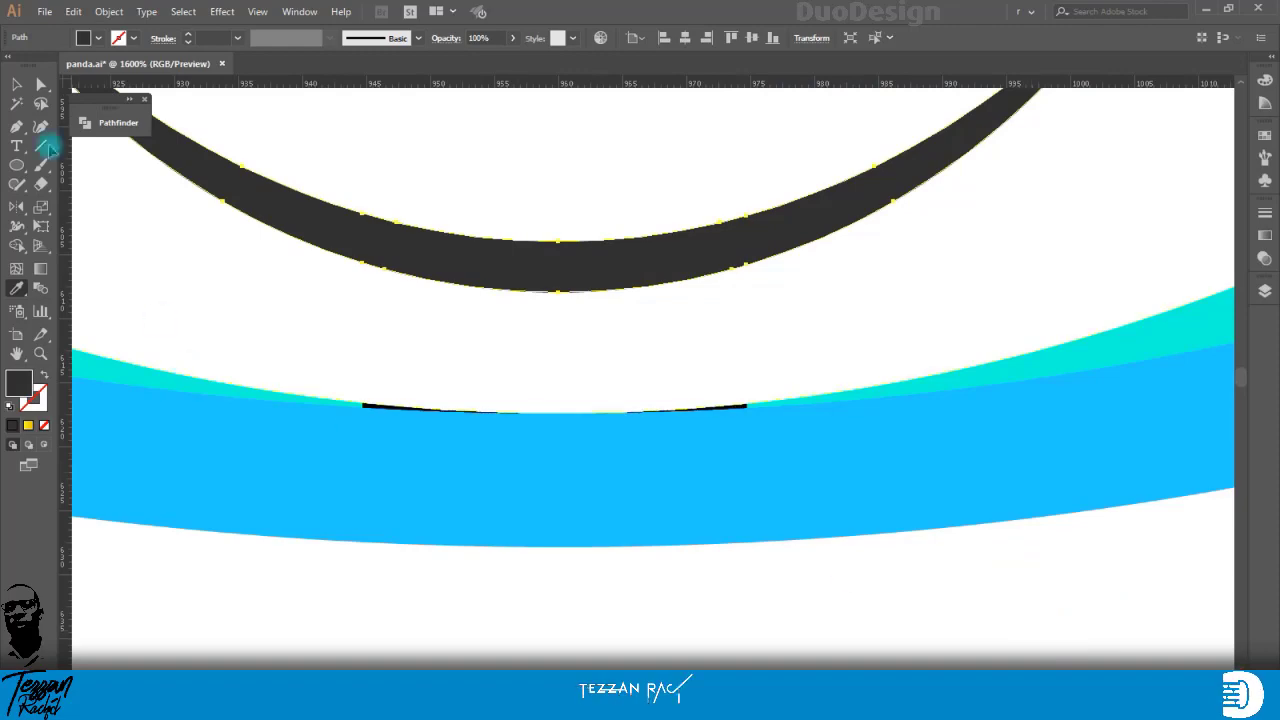
left_click(16, 85)
left_click_drag(283, 592, 860, 376)
left_click(17, 248)
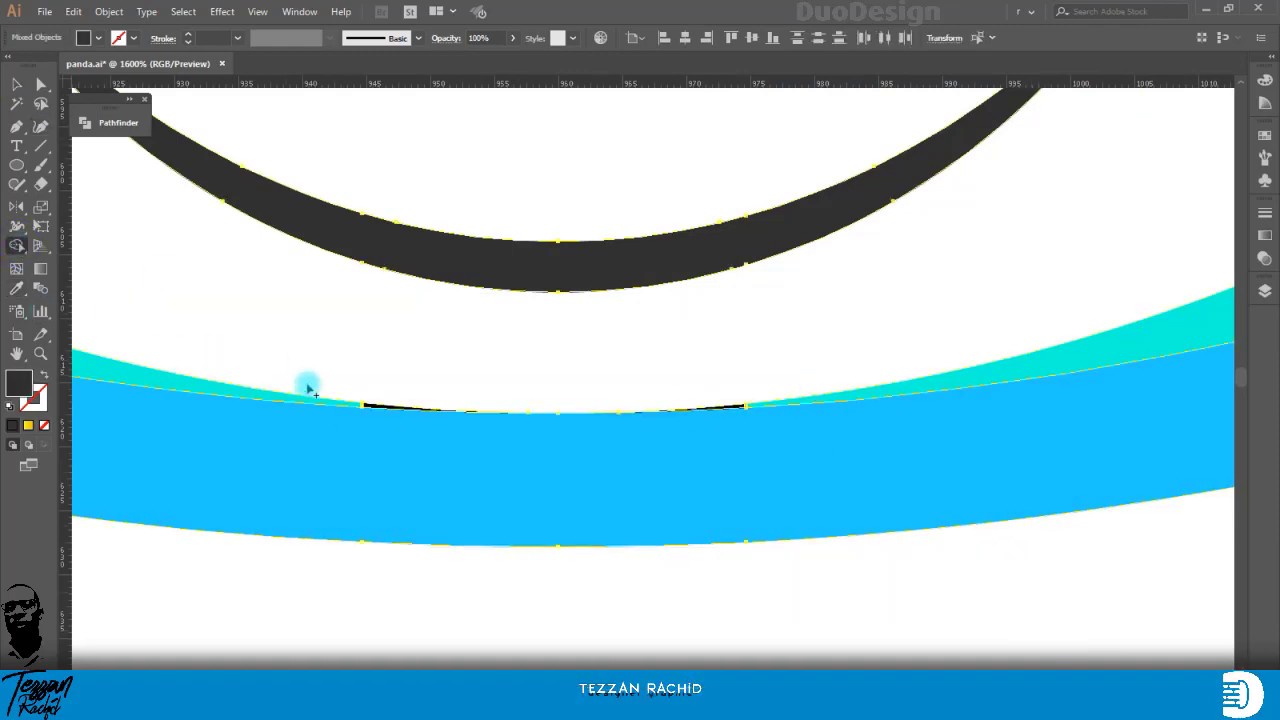
scroll(308, 388, "up", 3)
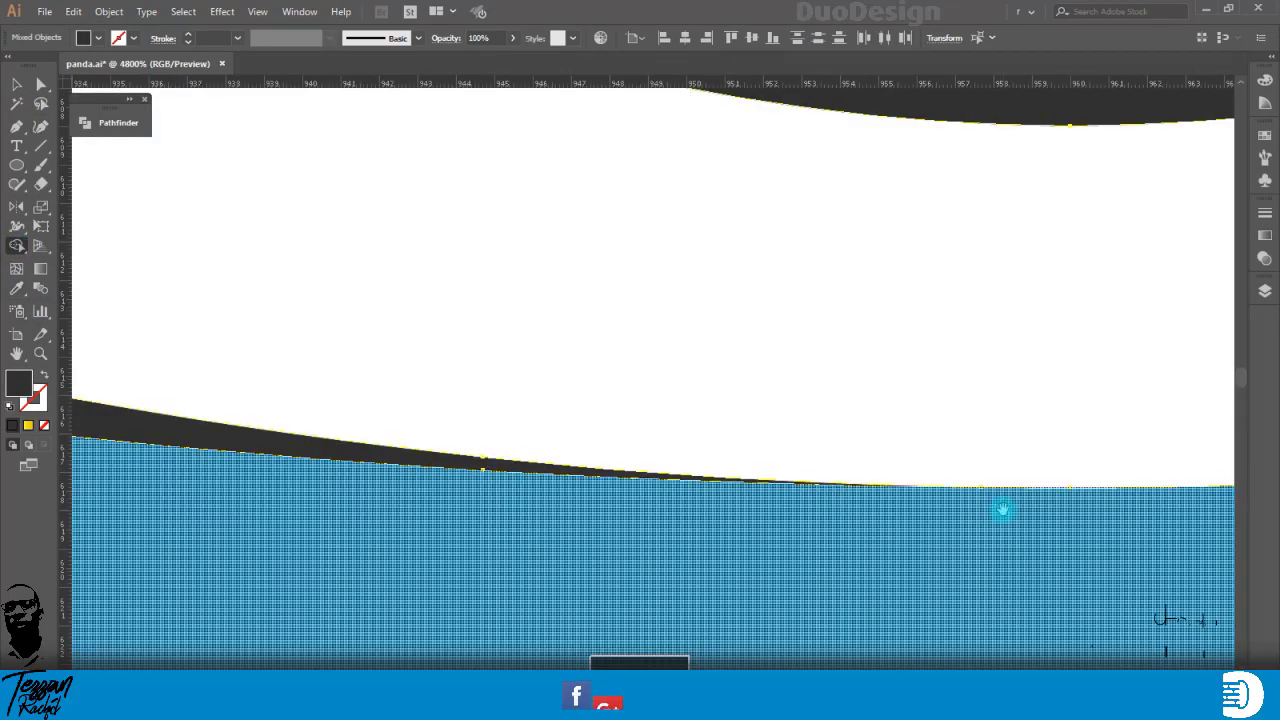
left_click_drag(1003, 510, 348, 491)
left_click_drag(1002, 449, 955, 450)
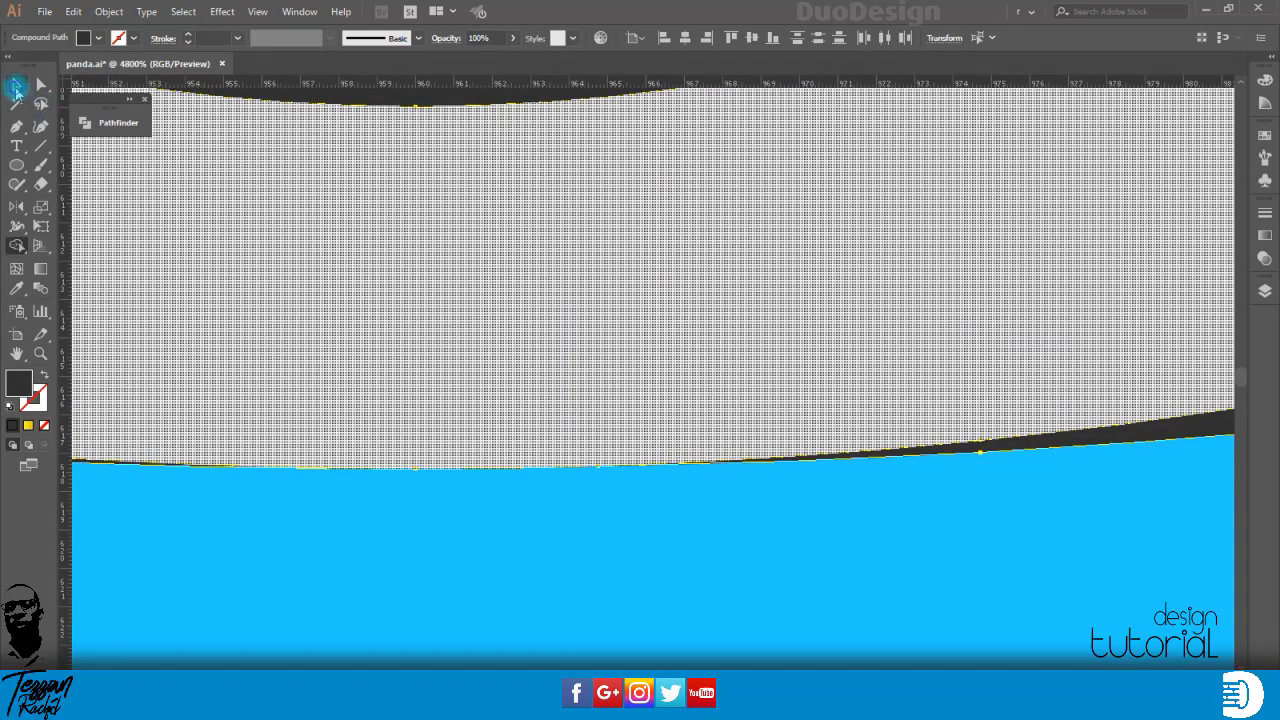
left_click(16, 85)
Step: Recolour the left eye patch with the colour strip's turquoise and match the right eye patch to it
scroll(820, 417, "down", 9)
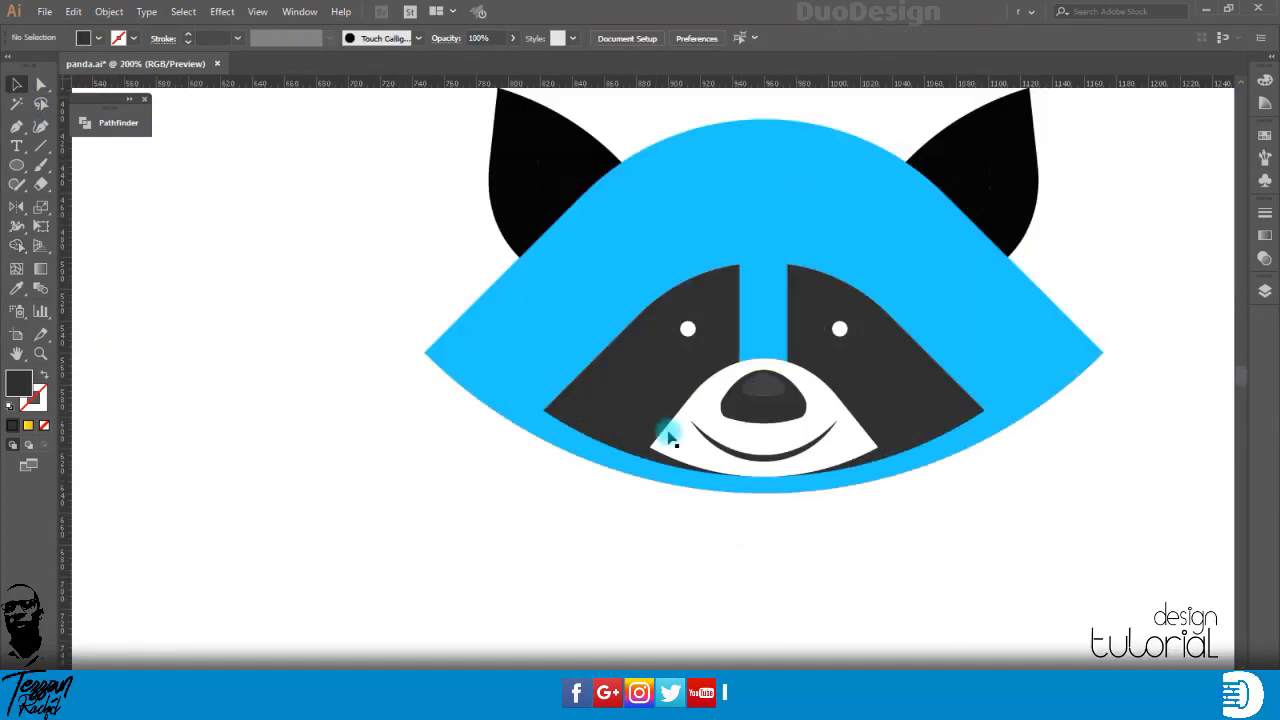
left_click(629, 374)
left_click(16, 290)
scroll(766, 623, "down", 4)
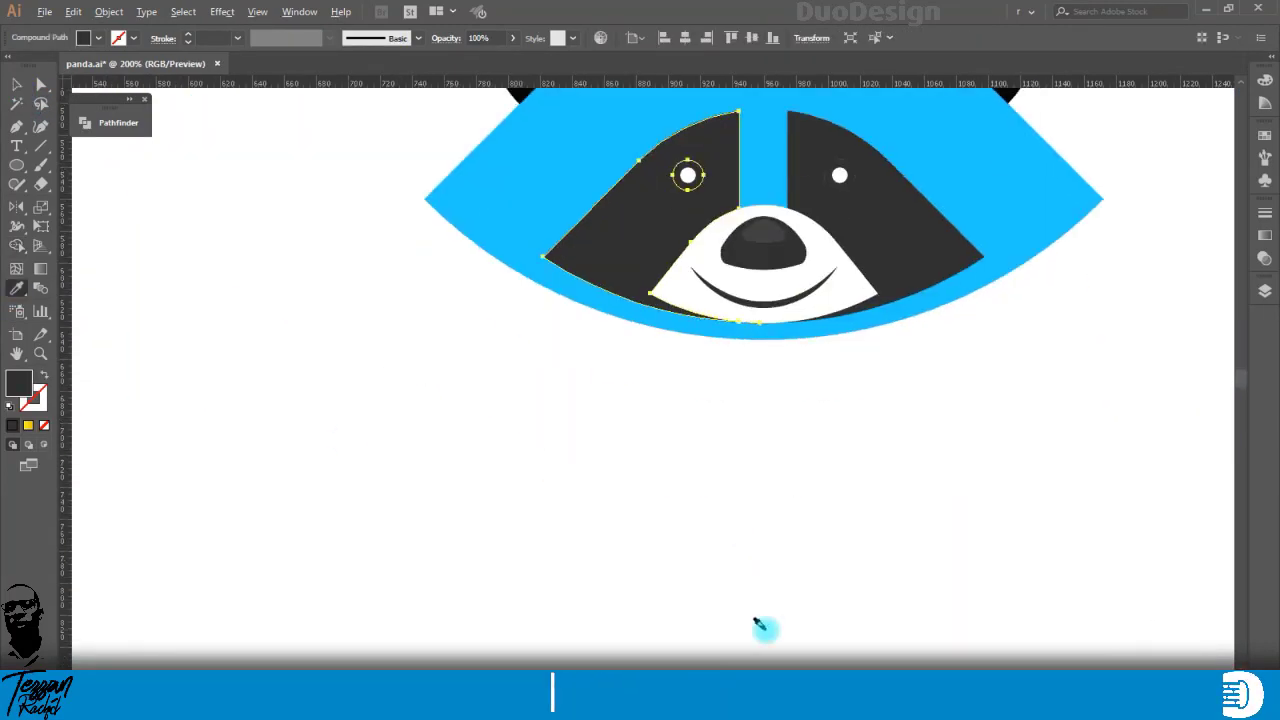
scroll(766, 626, "down", 2)
scroll(814, 631, "down", 2)
left_click(1127, 658)
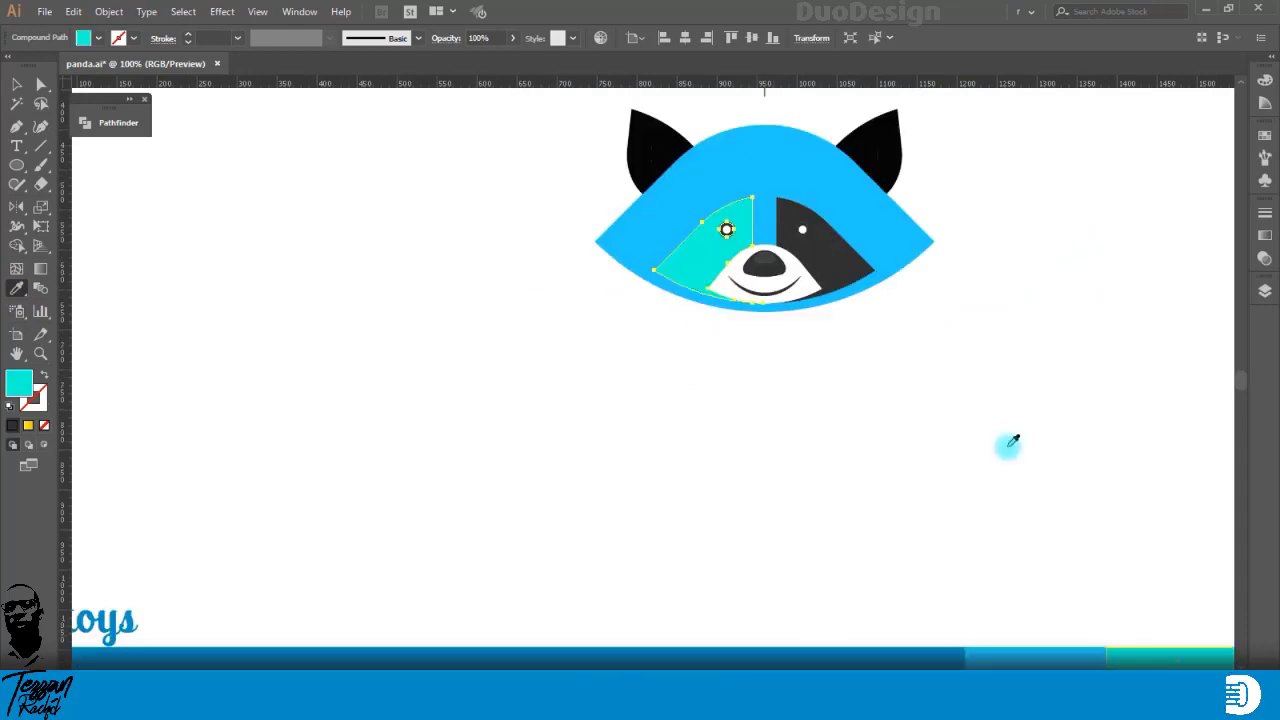
left_click(823, 269, "ctrl")
left_click(683, 249)
Step: Recolour the outer shape of both ears with the turquoise of the eye patches
scroll(655, 208, "up", 2)
left_click(656, 166, "ctrl")
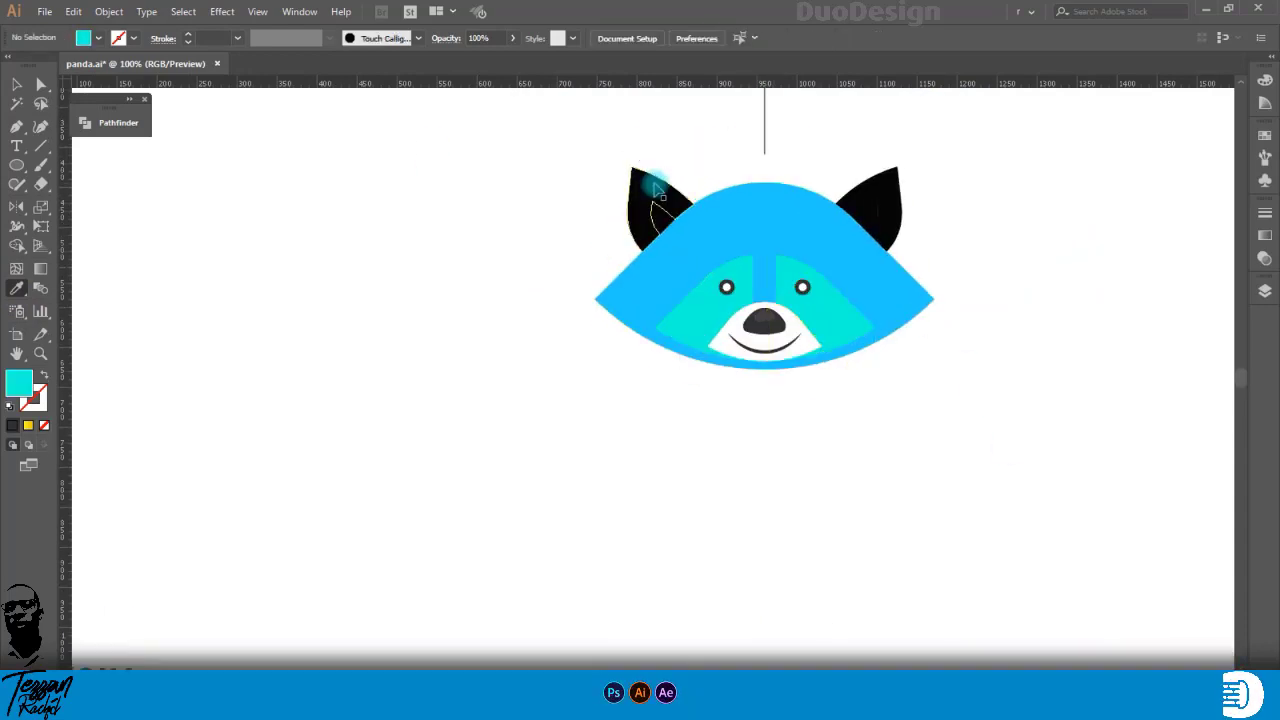
left_click(652, 187, "ctrl")
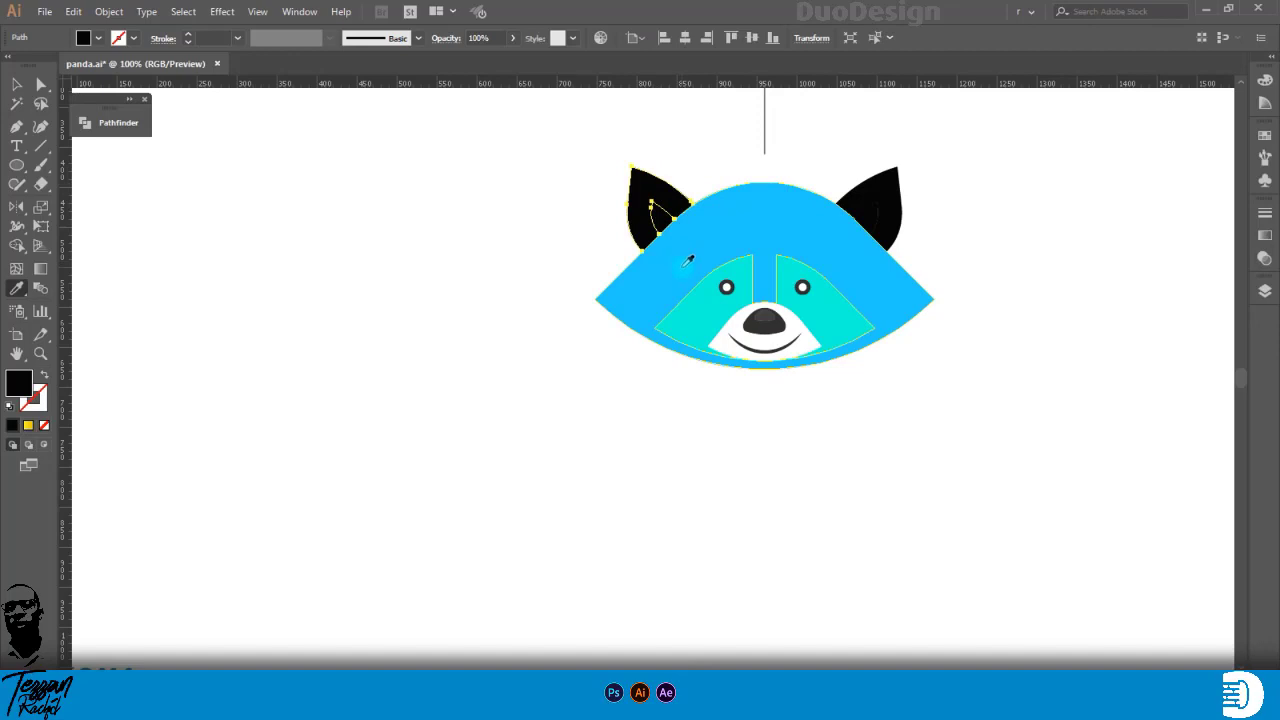
left_click(700, 290, "ctrl")
scroll(702, 320, "down", 7)
scroll(707, 336, "up", 4)
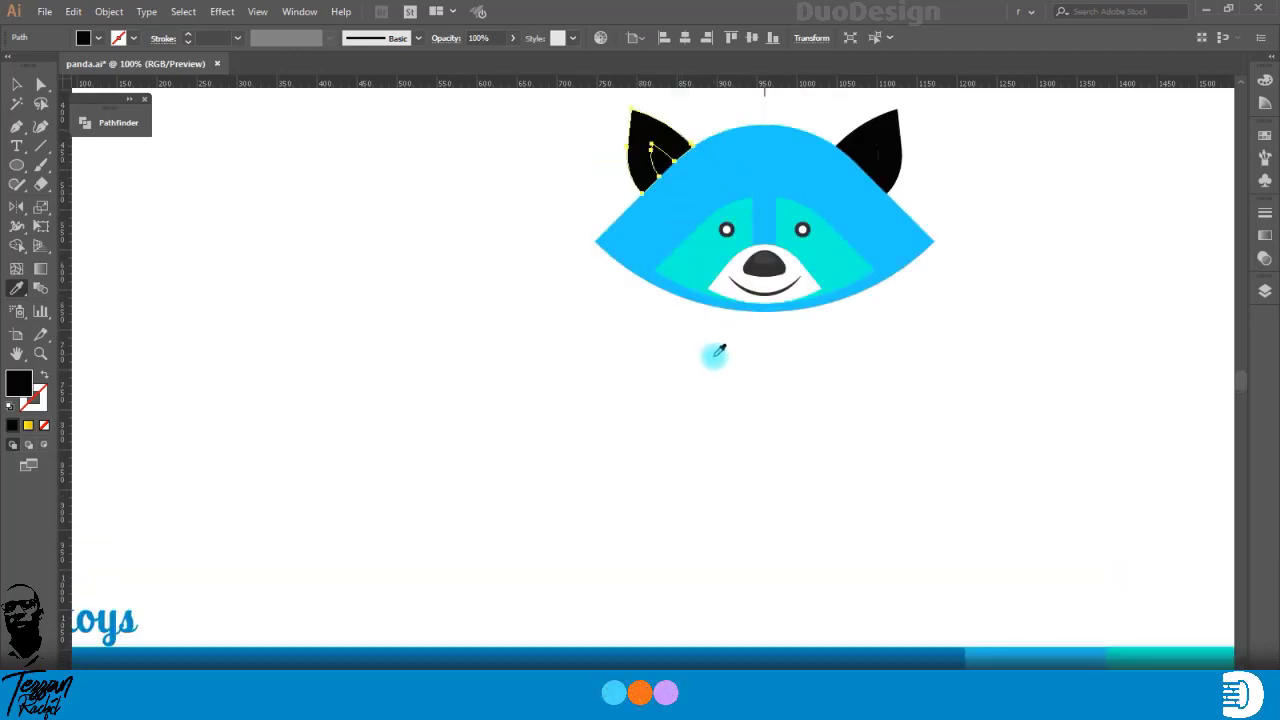
left_click(704, 250)
left_click(744, 403, "ctrl")
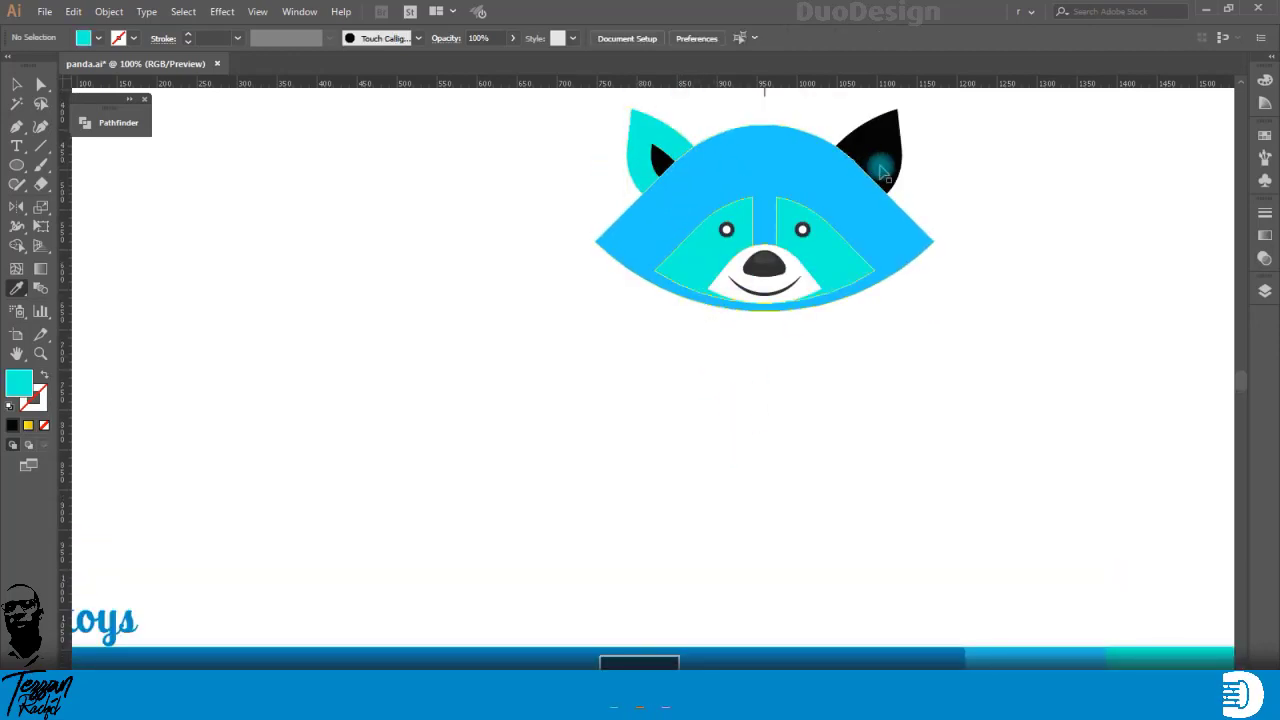
left_click(882, 172, "ctrl")
left_click(645, 168)
left_click(530, 278, "ctrl")
Step: Recolour both inner ear shapes with the darker blue sampled from the colour strip
left_click(662, 163, "ctrl")
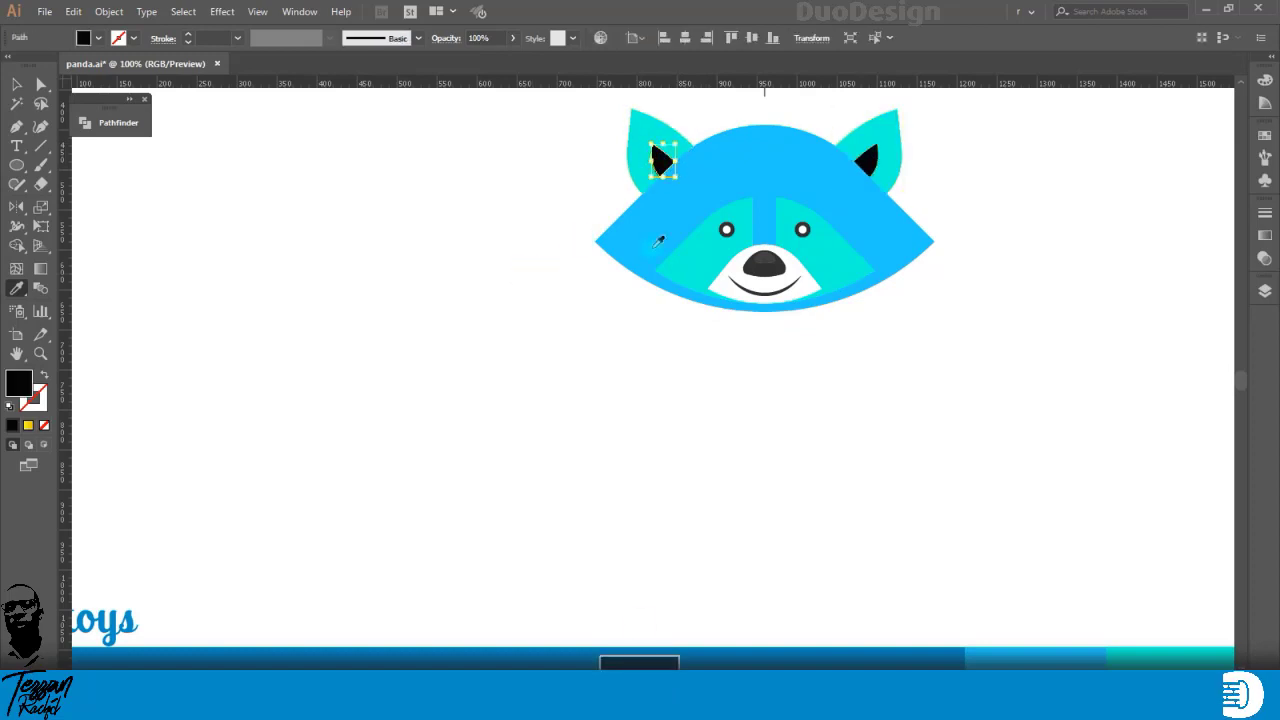
left_click(649, 653)
left_click(866, 165, "ctrl")
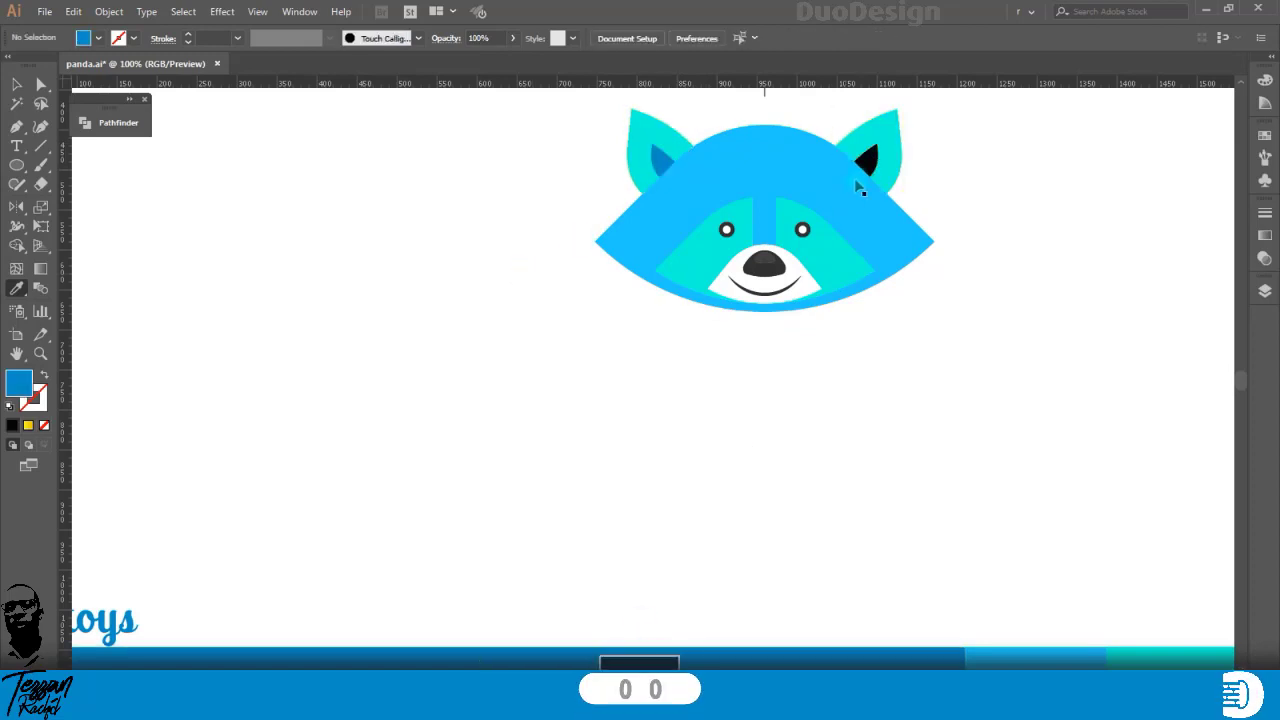
left_click(649, 650)
left_click(40, 145)
scroll(350, 297, "up", 2)
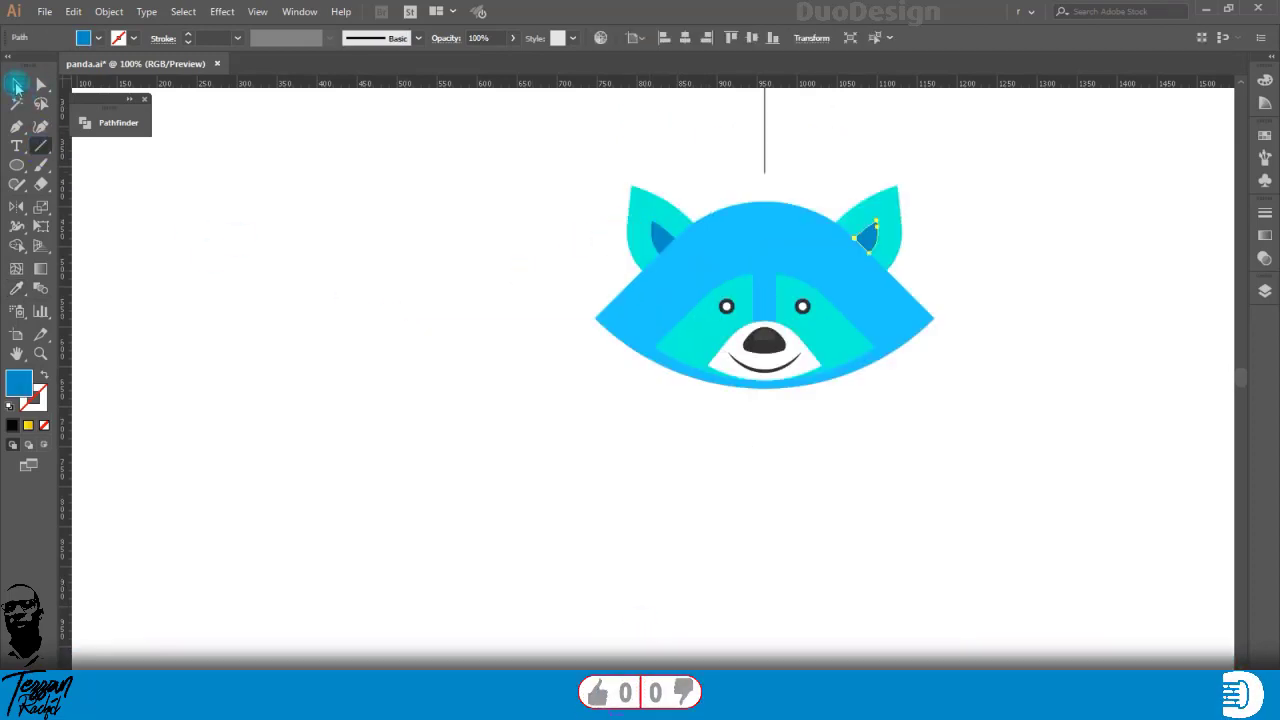
scroll(712, 533, "up", 2)
left_click(712, 533)
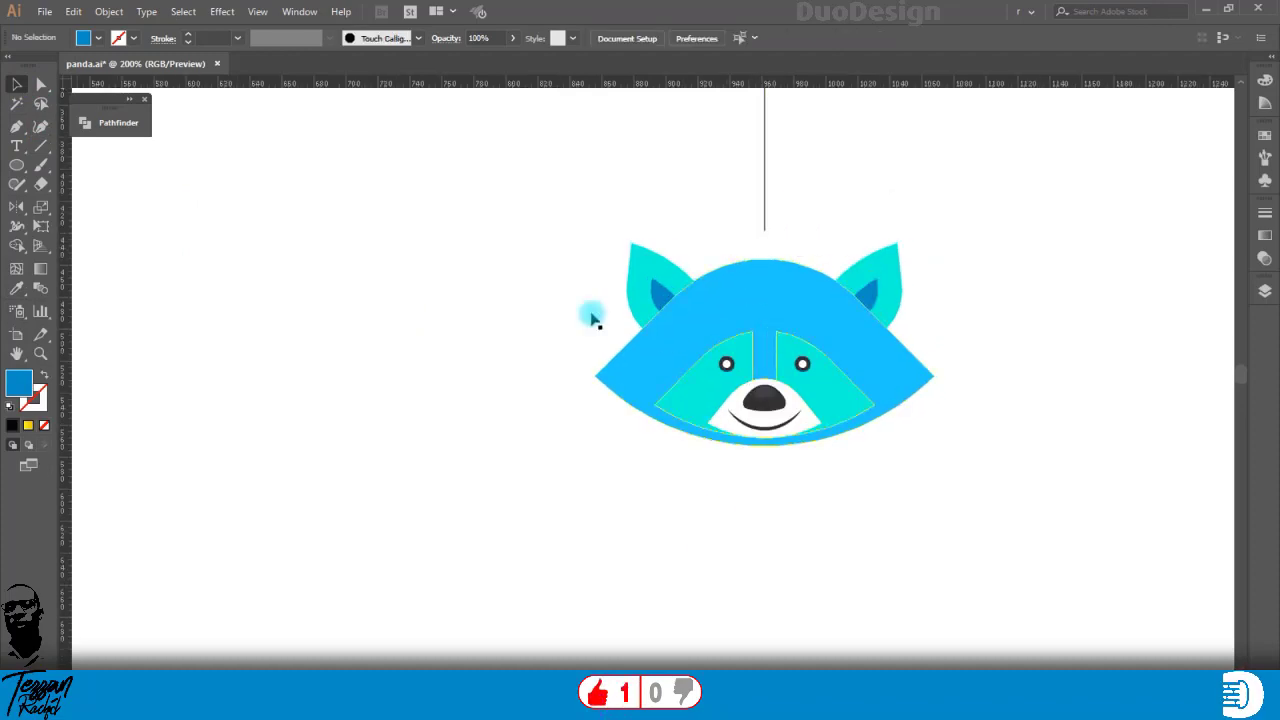
Step: Round the upper inner corner of both eye patches, on either side of the central forehead band
scroll(766, 330, "up", 2)
left_click(41, 85)
left_click(737, 343)
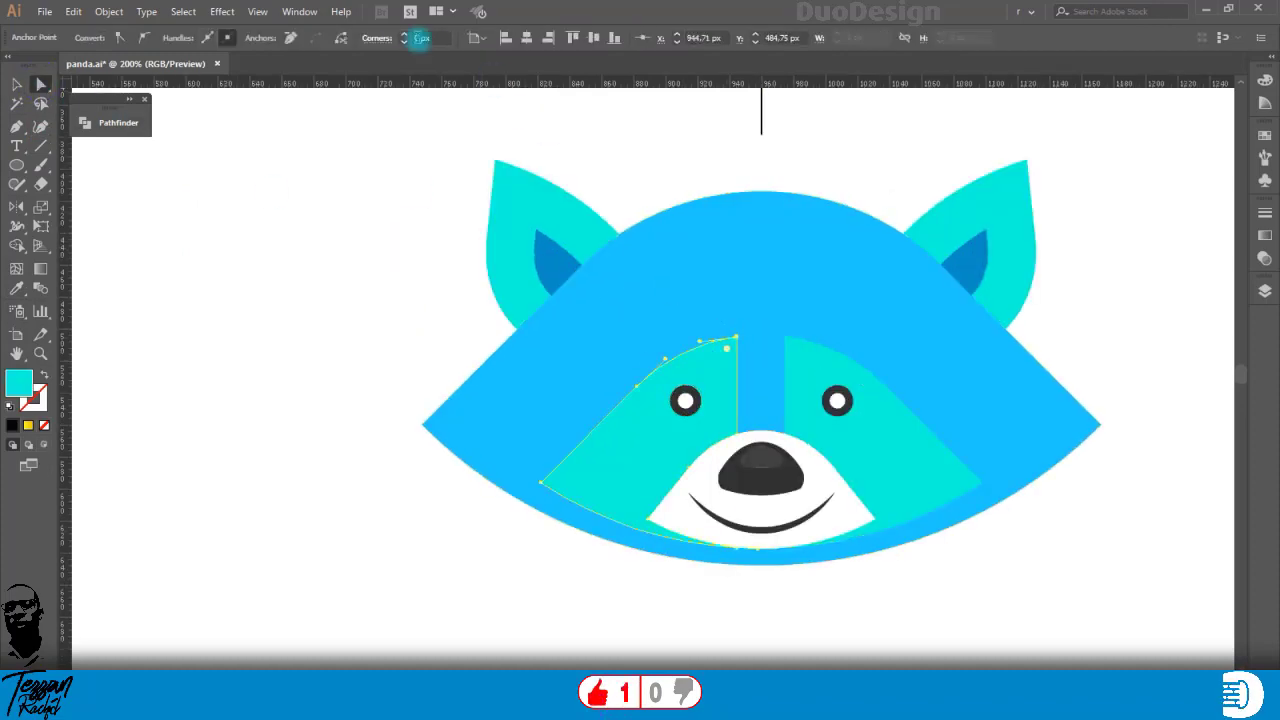
left_click(406, 38)
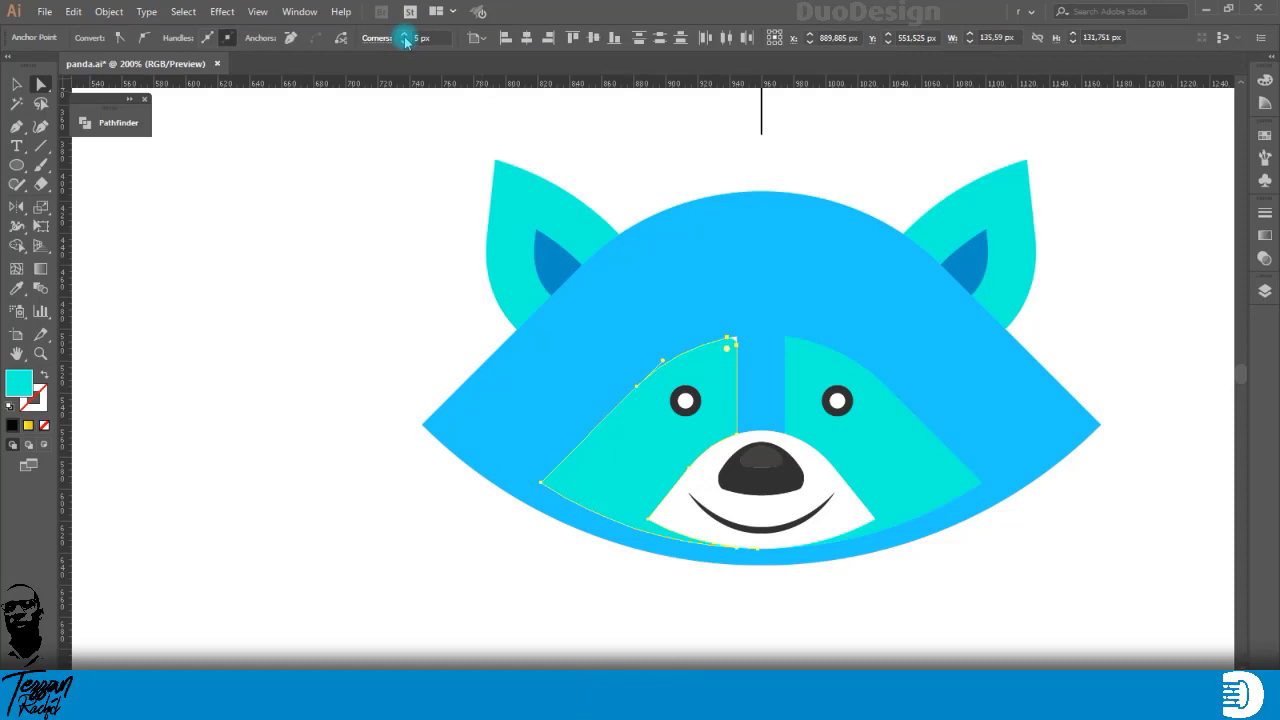
left_click(403, 43)
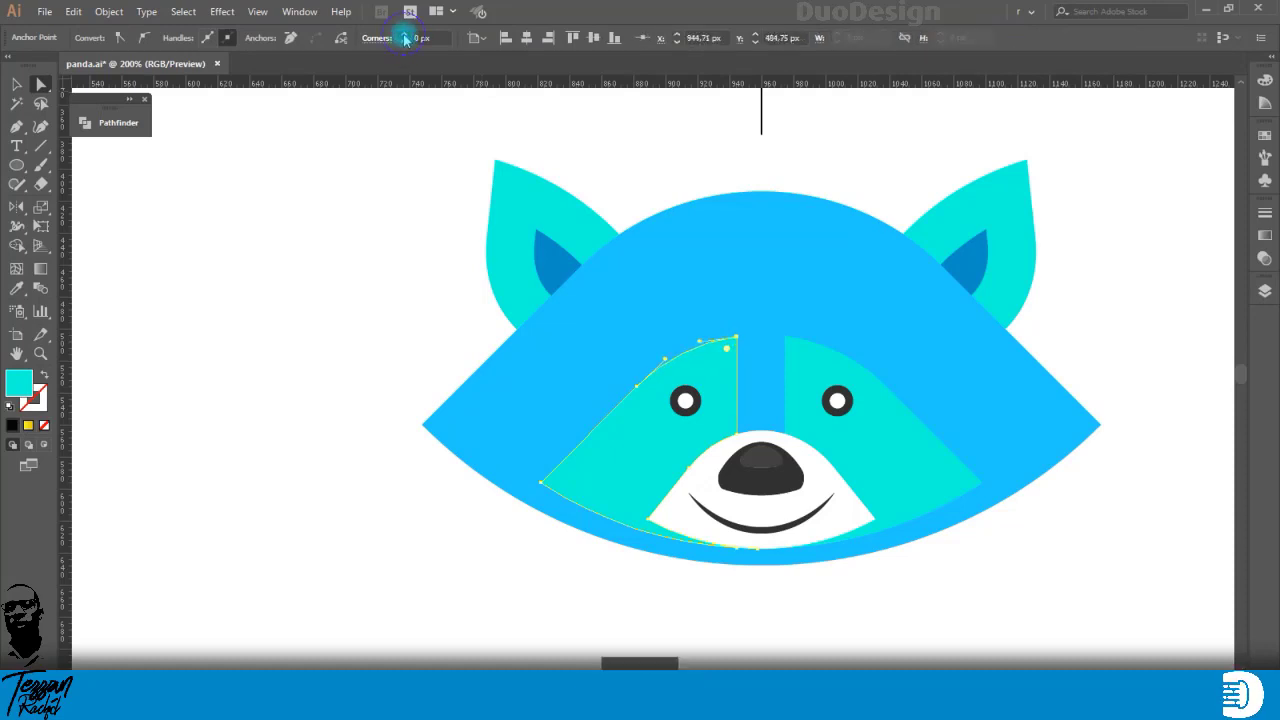
left_click(784, 337)
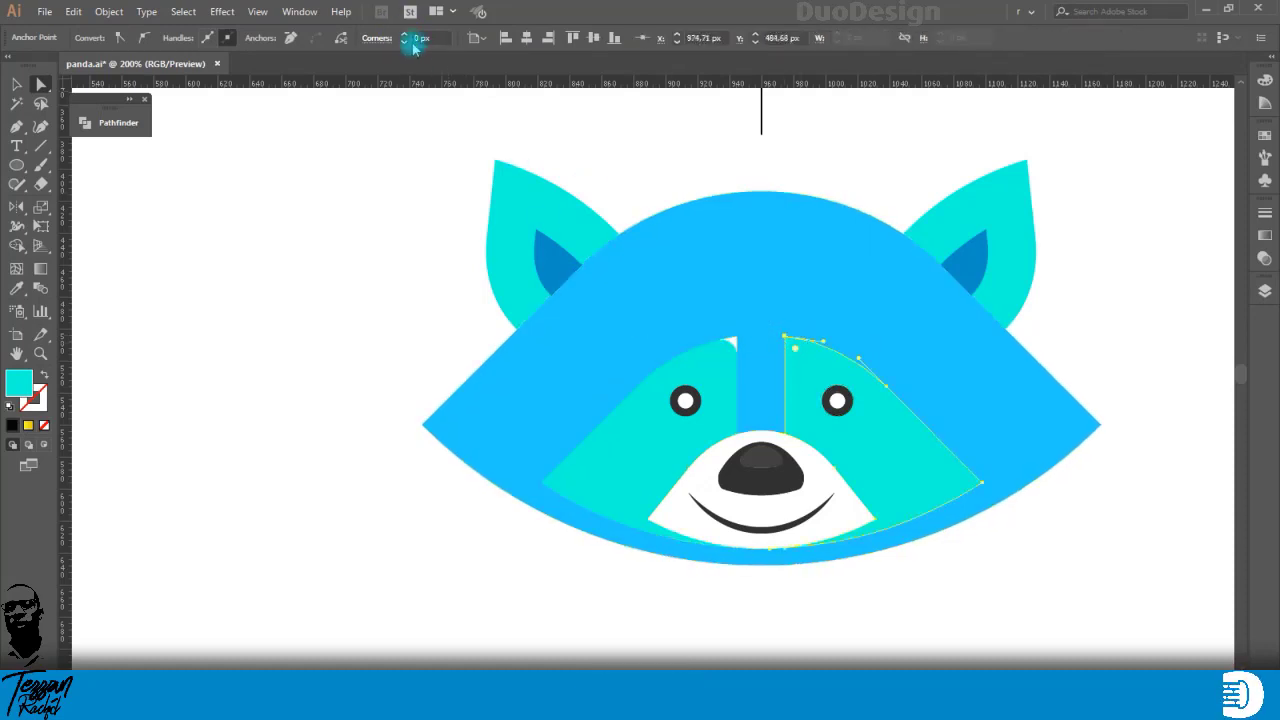
left_click(960, 590)
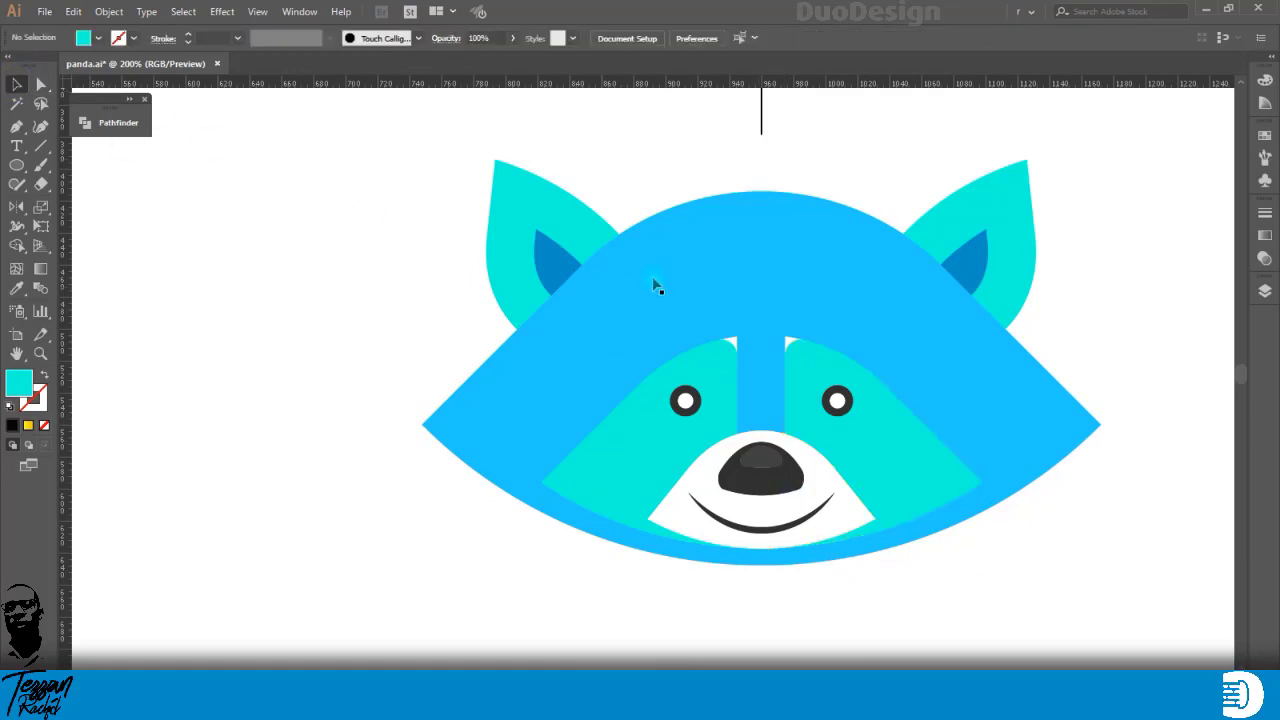
Step: Merge the white gaps at the eye patches' rounded corners into the head shape with Shape Builder
left_click_drag(670, 161, 830, 480)
left_click_drag(805, 388, 805, 368)
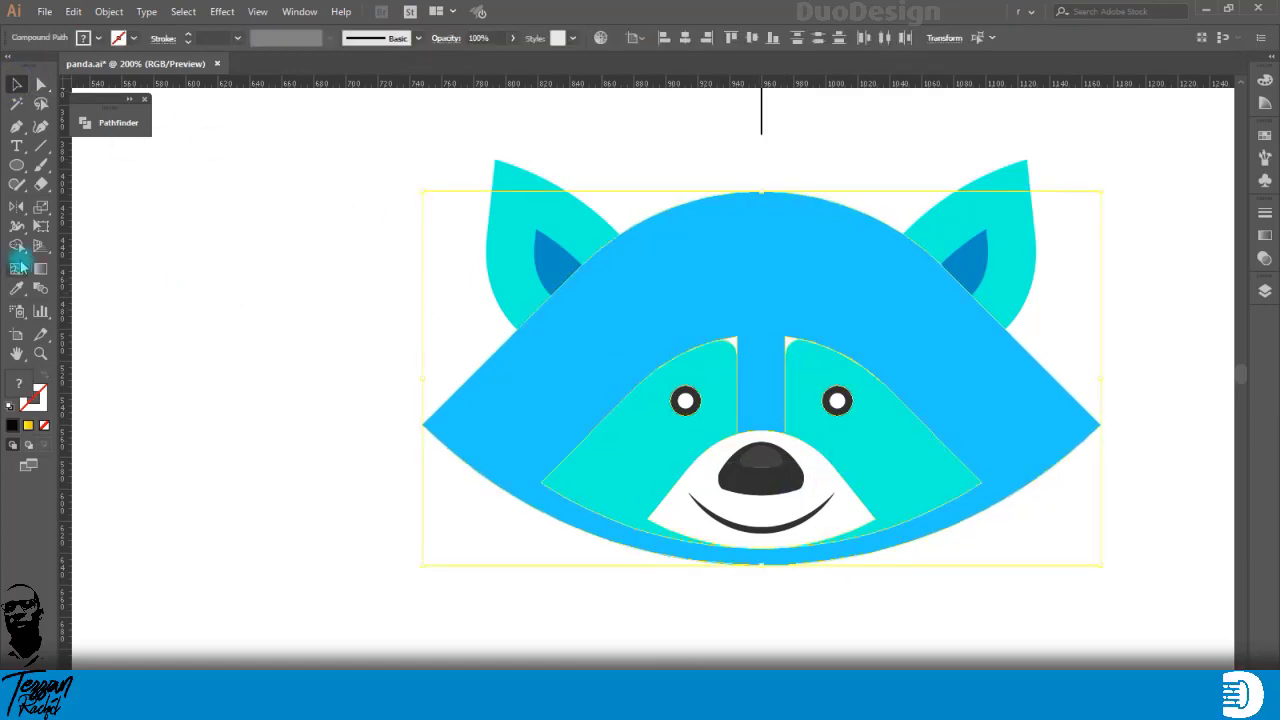
left_click(18, 247)
scroll(703, 368, "up", 4)
scroll(713, 368, "down", 2)
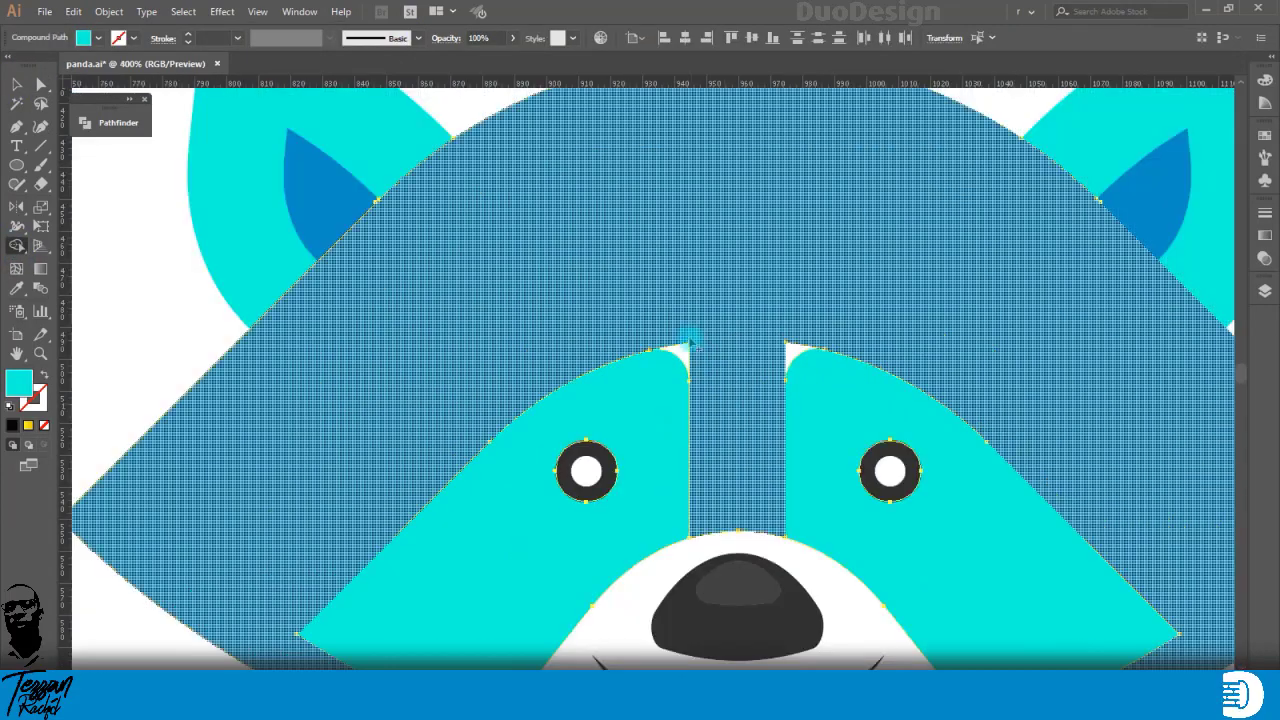
left_click_drag(688, 340, 778, 346)
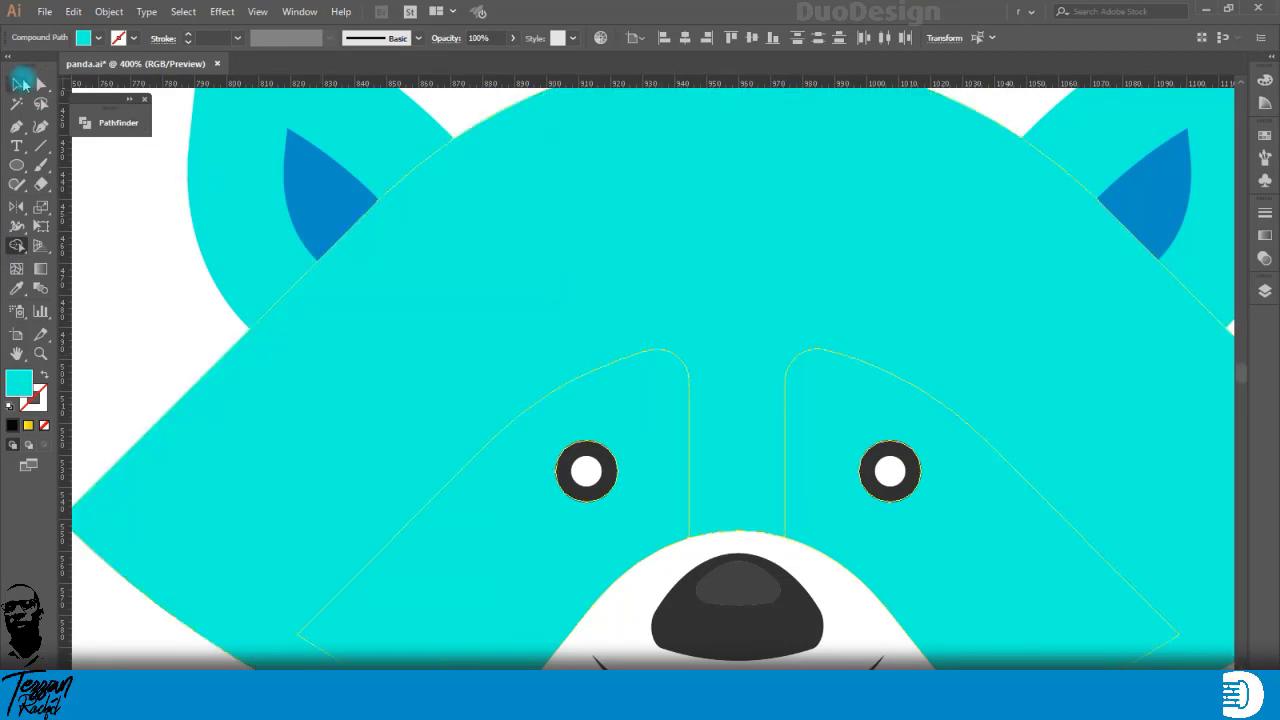
left_click(17, 84)
left_click(171, 261)
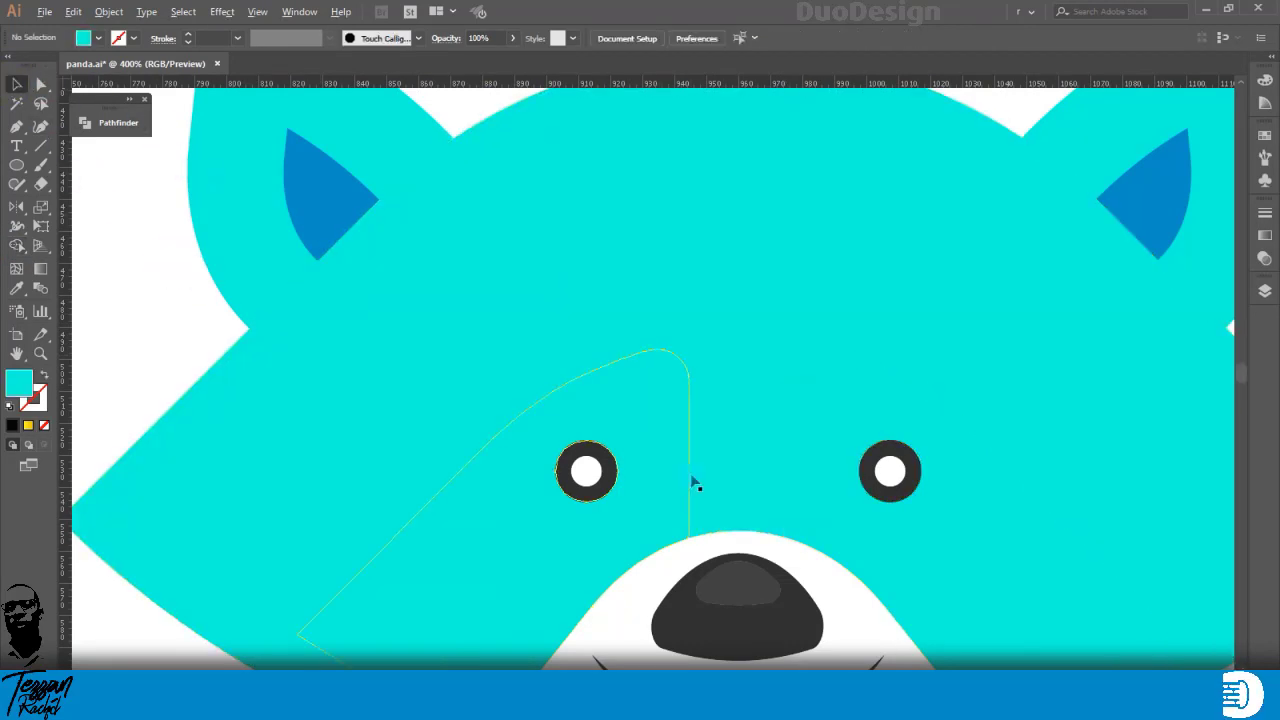
Step: Recolour the merged head shape with the light blue sampled from the colour strip
scroll(692, 476, "down", 3)
left_click(883, 437)
left_click(16, 289)
scroll(765, 491, "down", 4)
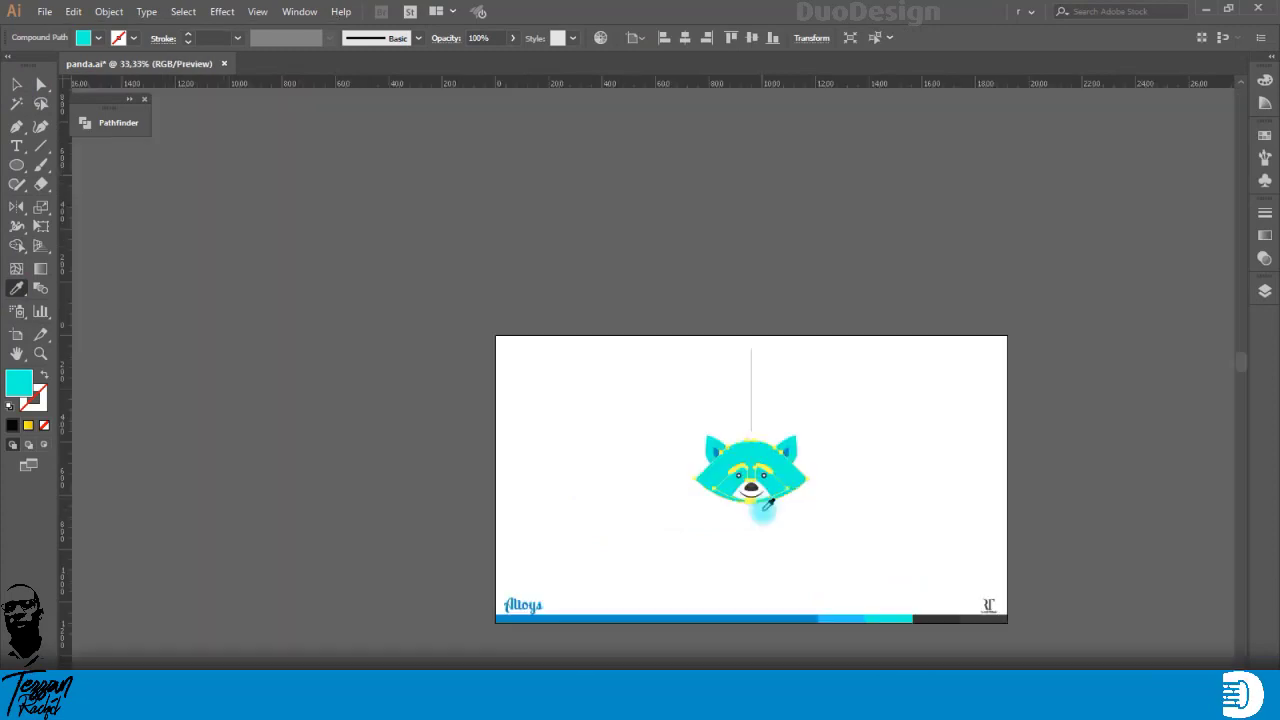
scroll(763, 506, "down", 1)
left_click(851, 581)
scroll(793, 500, "up", 3)
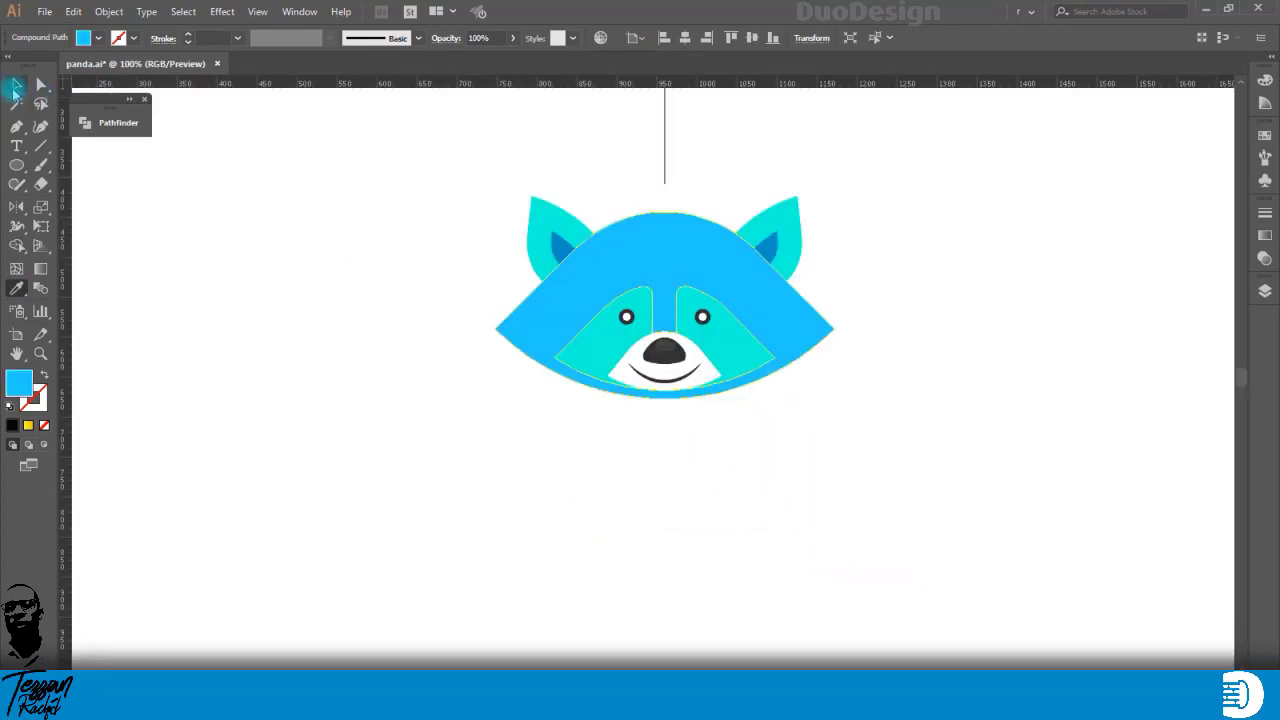
left_click(14, 88)
left_click(634, 500)
Step: Move the vertical line straight down so it crosses the whole head along its centre
scroll(737, 506, "up", 2)
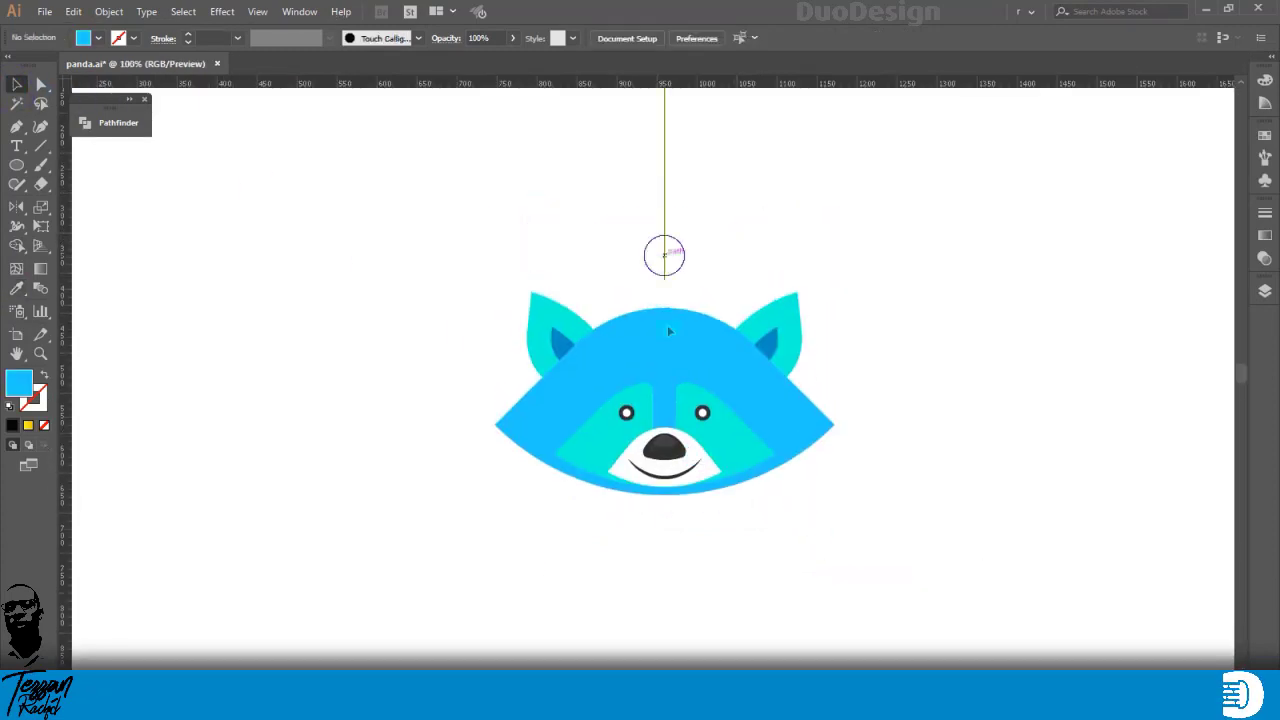
left_click_drag(664, 255, 667, 547)
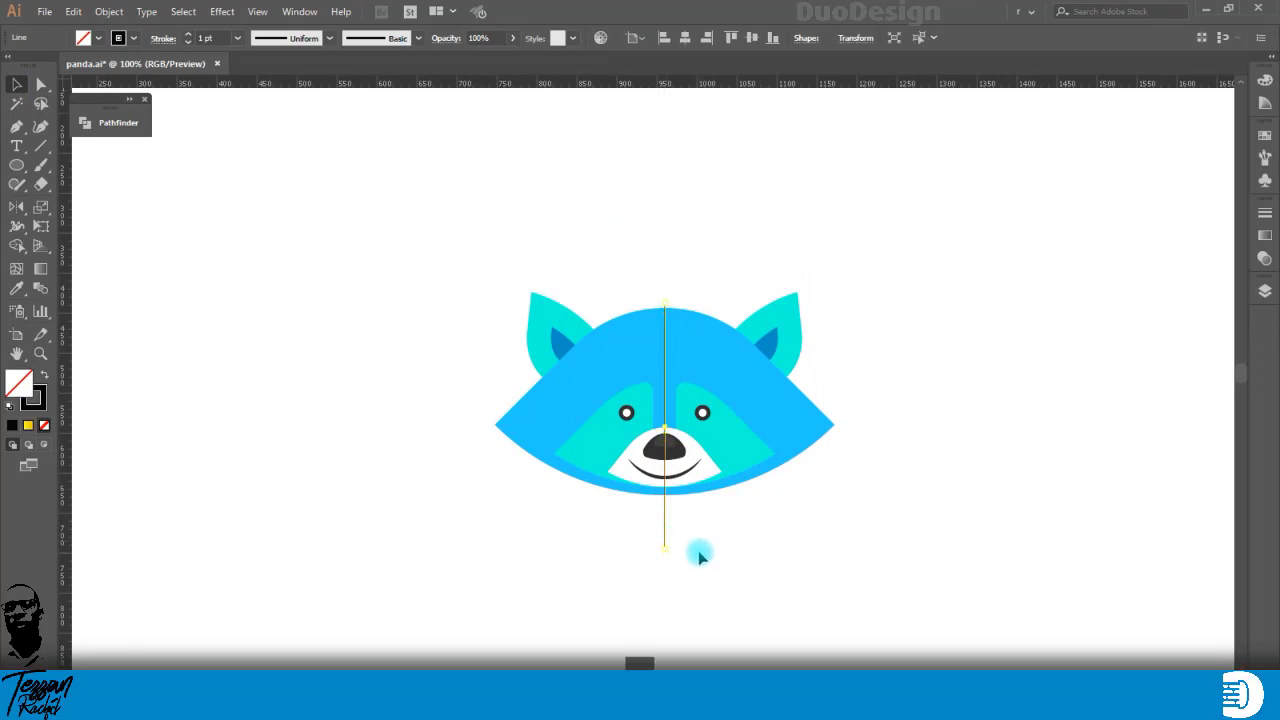
left_click(706, 551)
left_click_drag(680, 531, 635, 549)
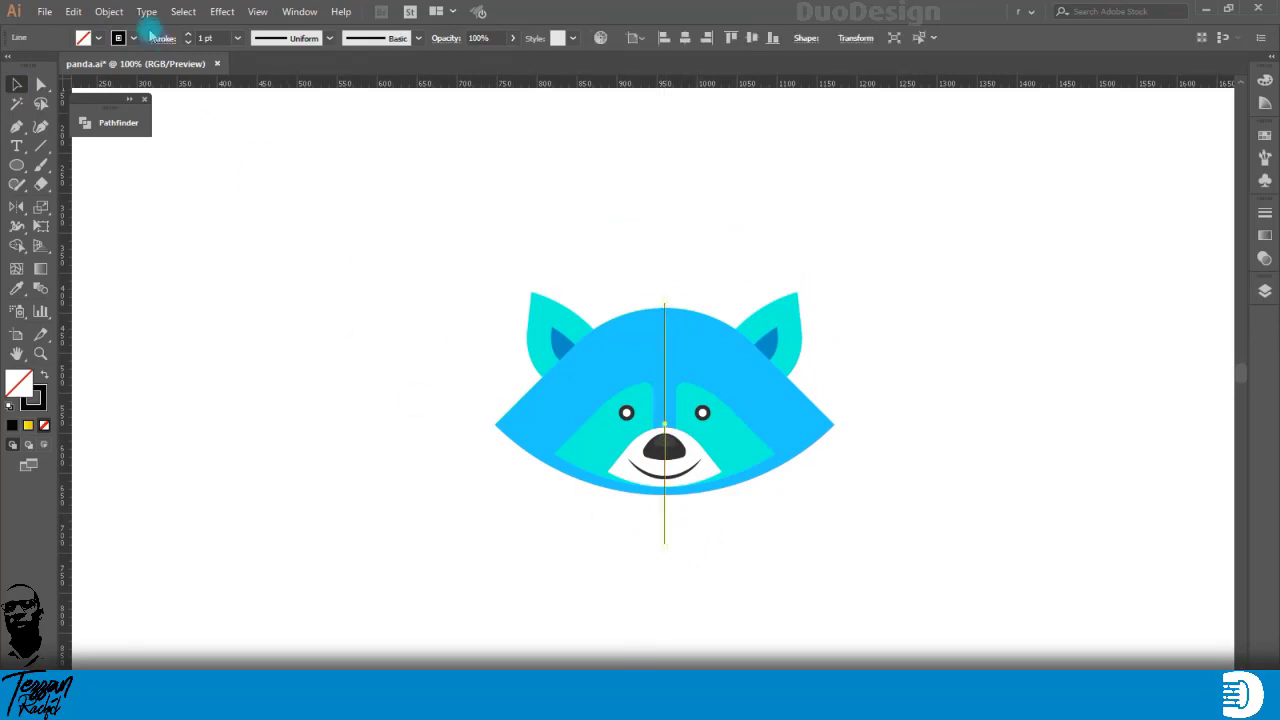
Step: Split the head into left and right halves by applying Divide Objects Below with the vertical line
left_click(109, 11)
mouse_move(251, 378)
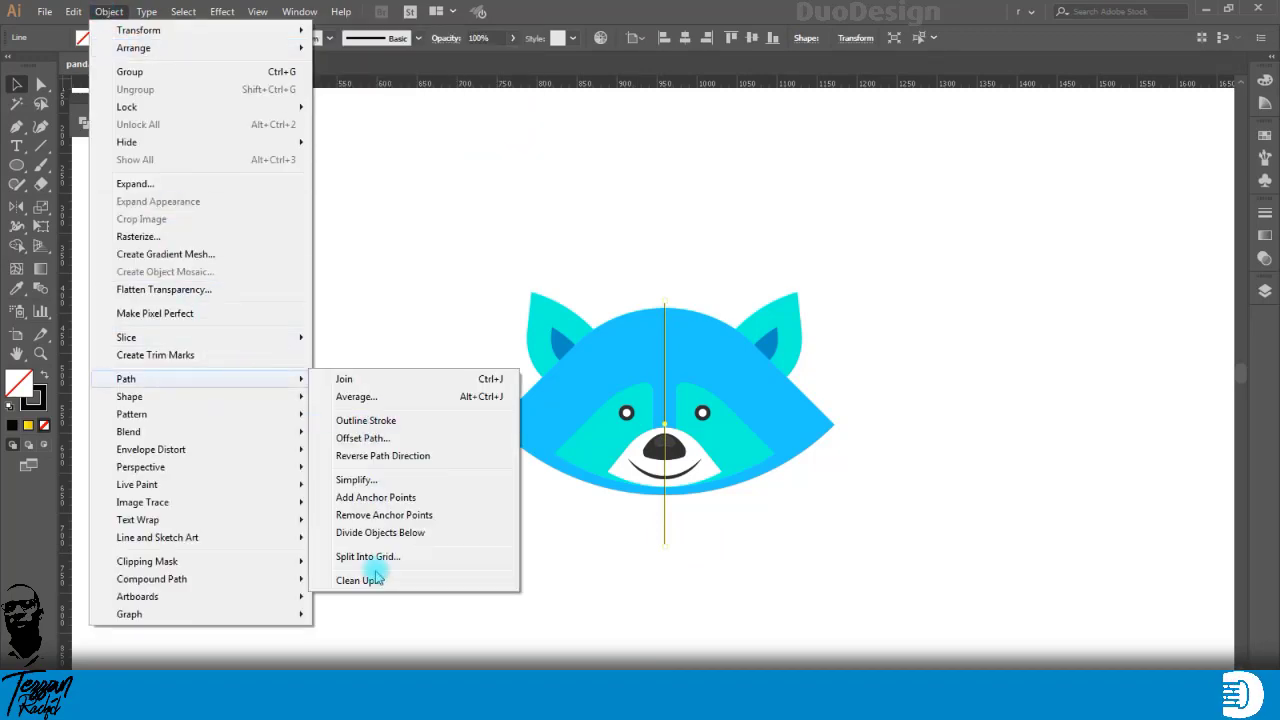
left_click(368, 532)
left_click(623, 534)
key("ctrl+plus")
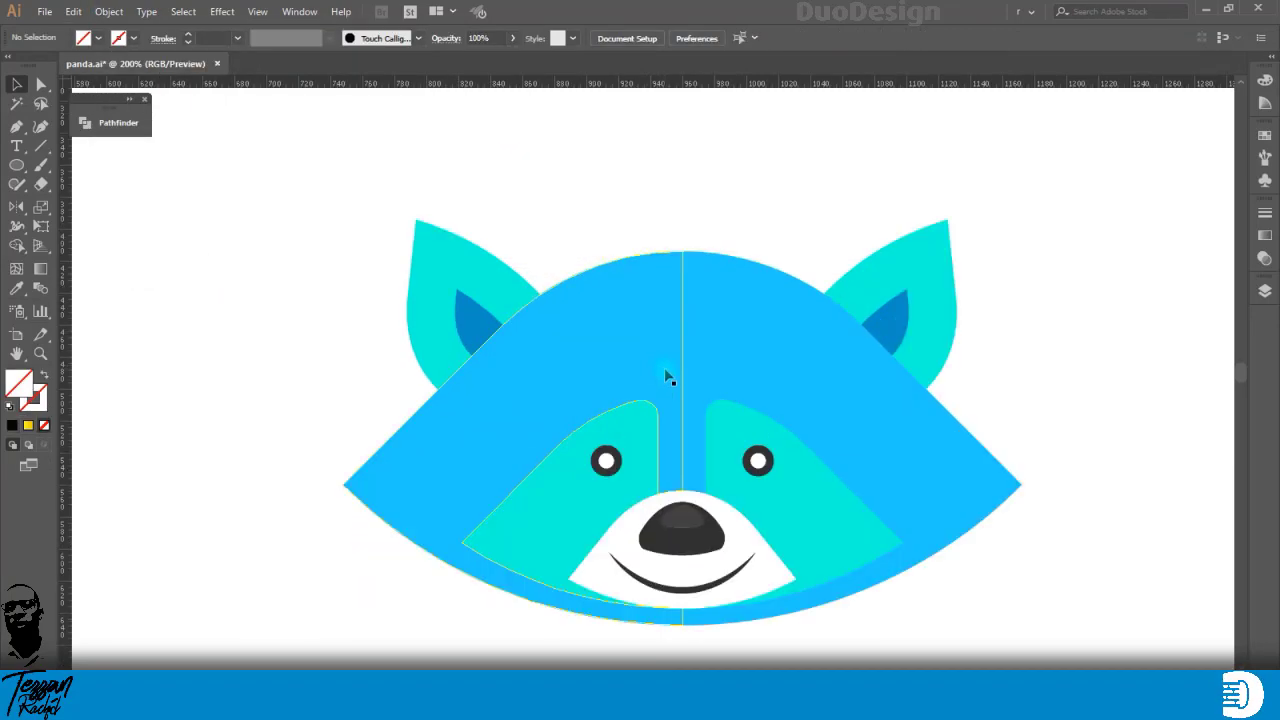
scroll(668, 376, "down", 1)
key("ctrl+minus")
left_click(645, 350)
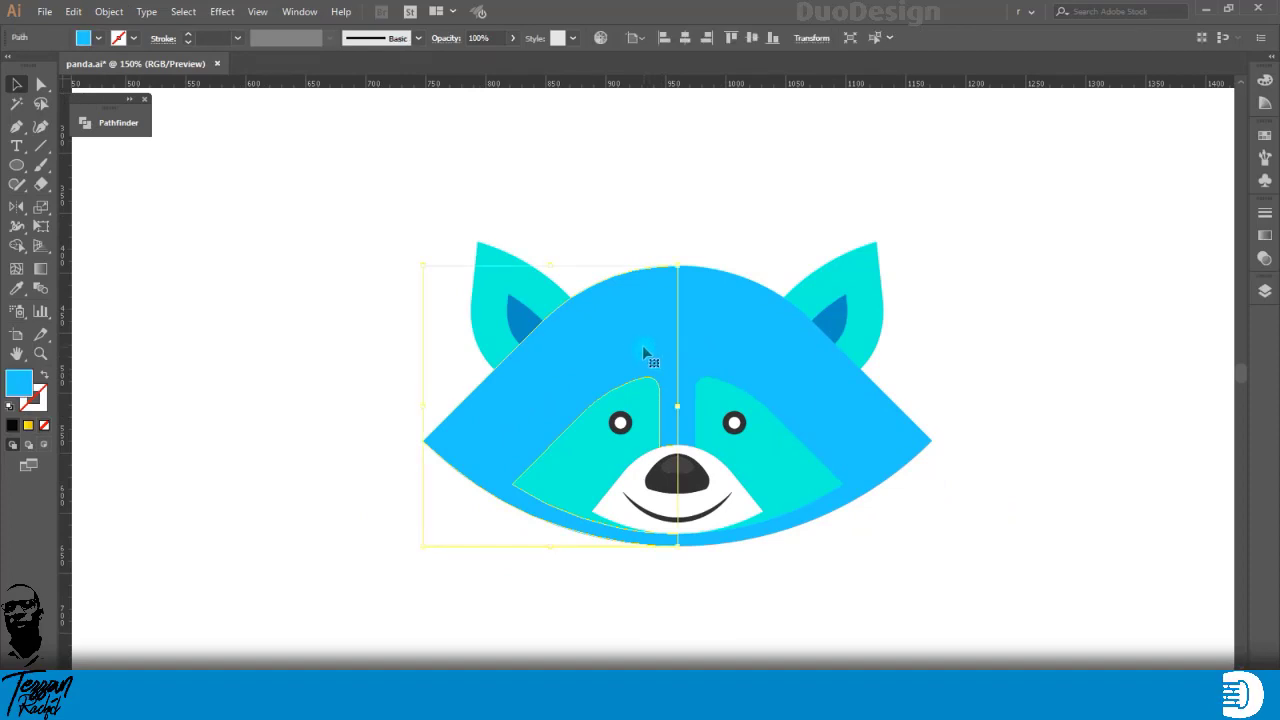
scroll(672, 474, "up", 1)
left_click(681, 470, "shift")
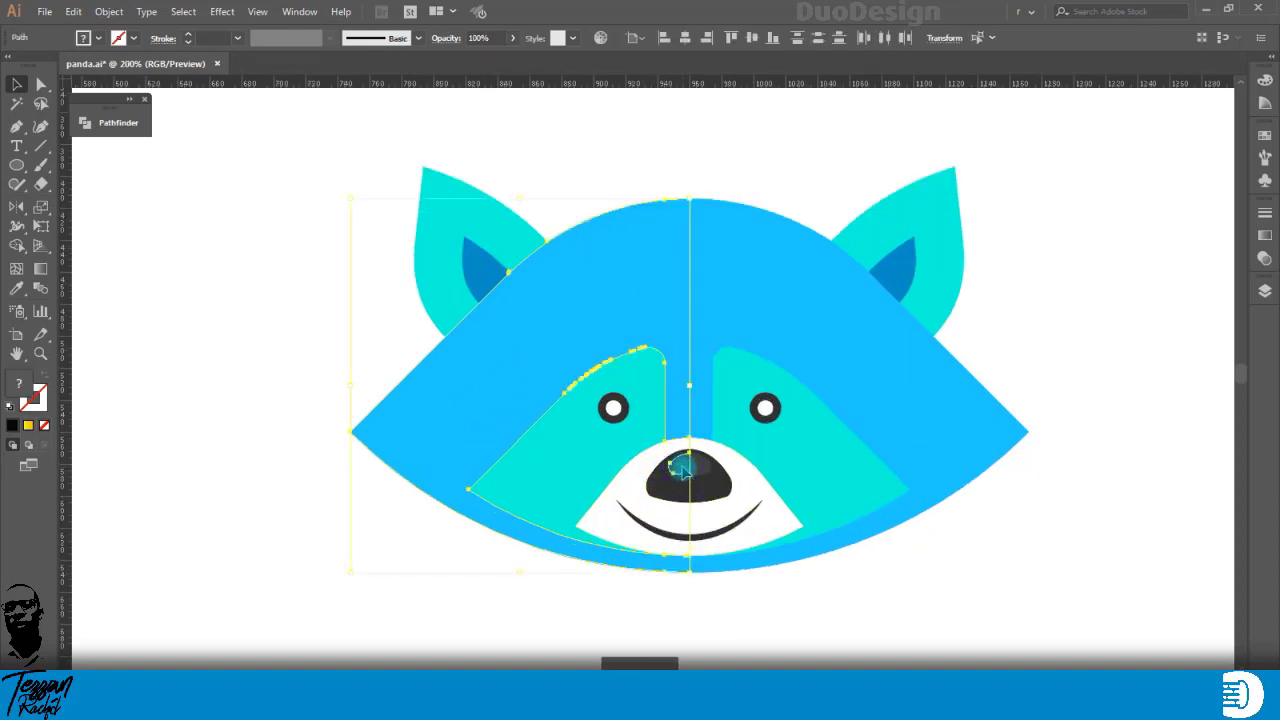
left_click(668, 527, "shift")
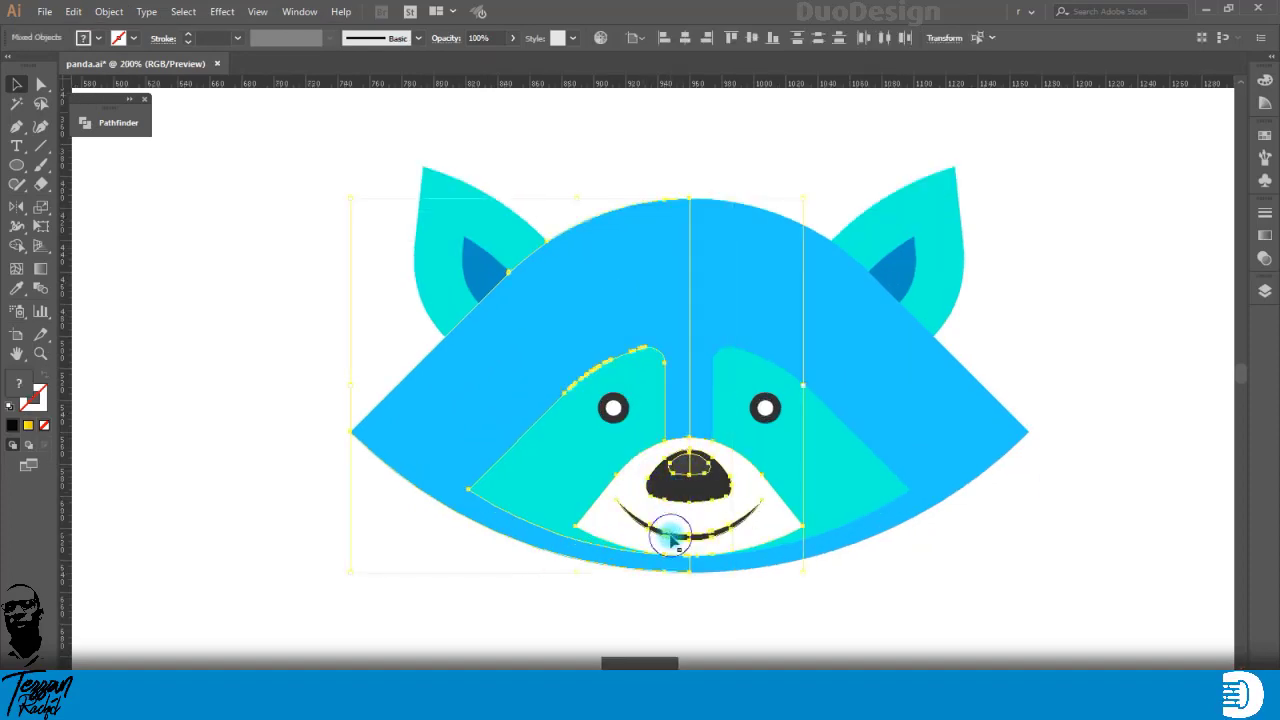
scroll(680, 556, "up", 3)
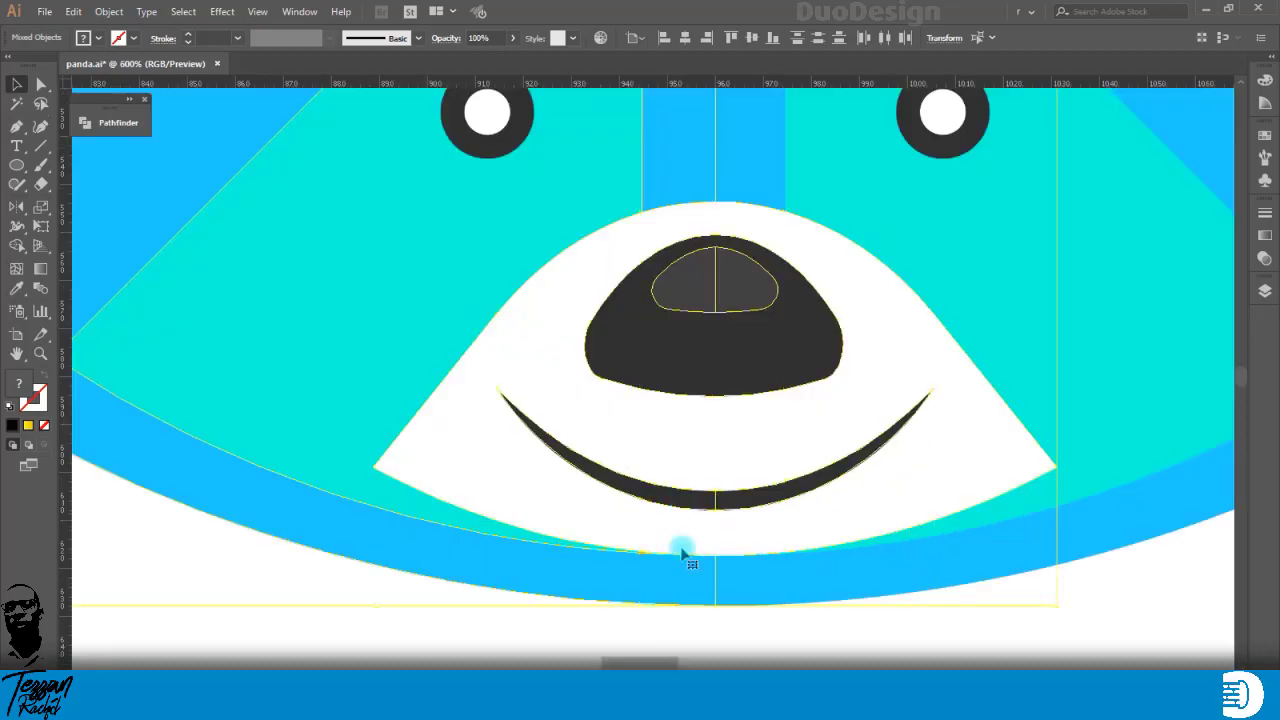
left_click(670, 629)
left_click(693, 501)
left_click(642, 612)
left_click(640, 589)
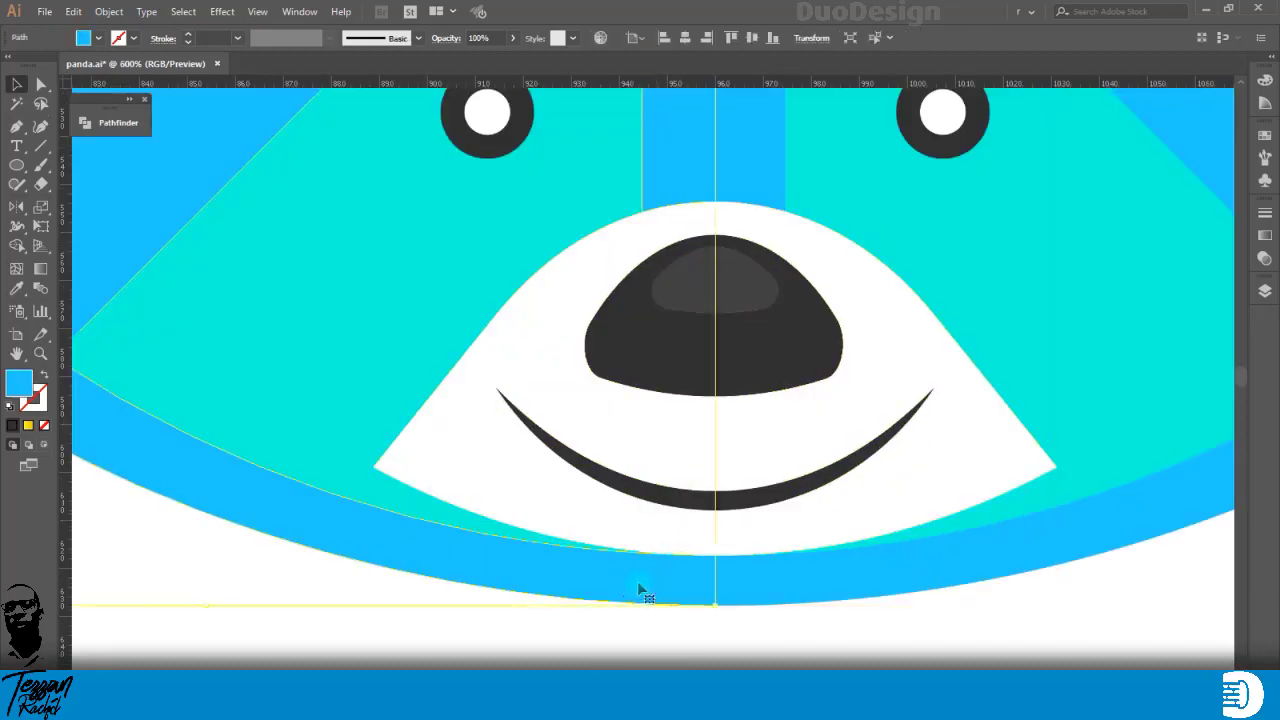
left_click(650, 537, "shift")
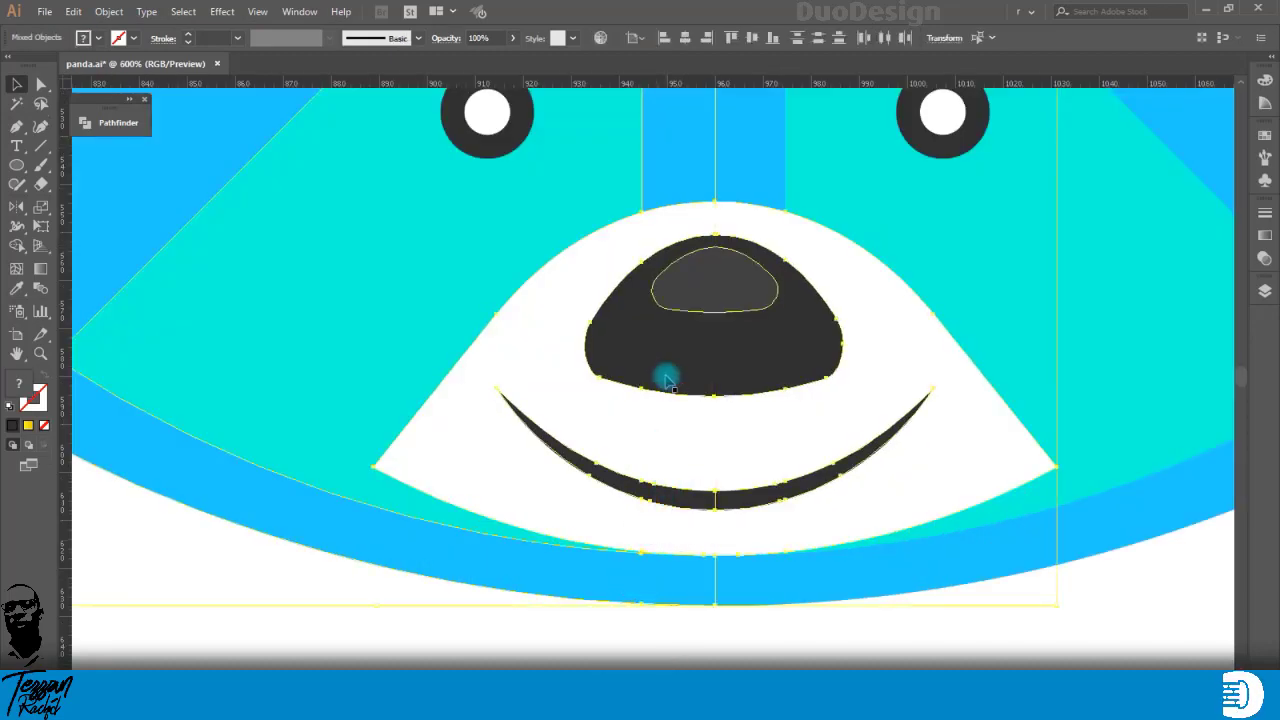
key("ctrl+shift+a")
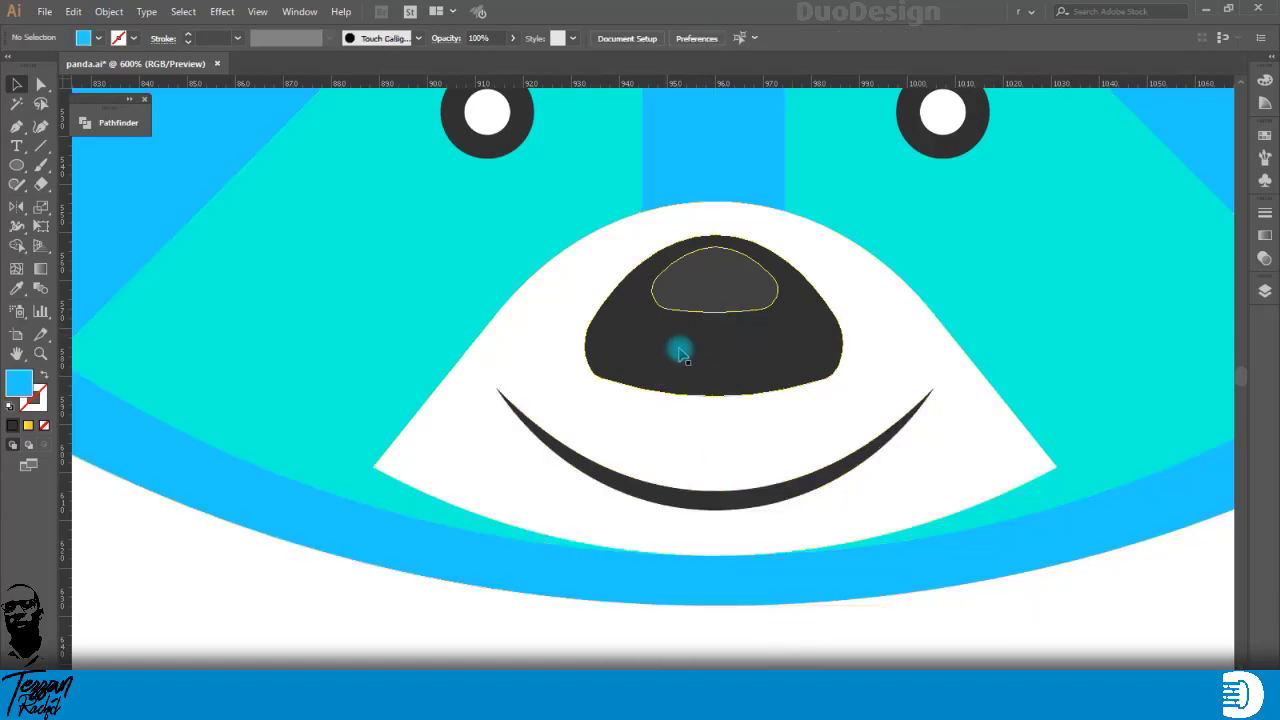
scroll(738, 352, "down", 3)
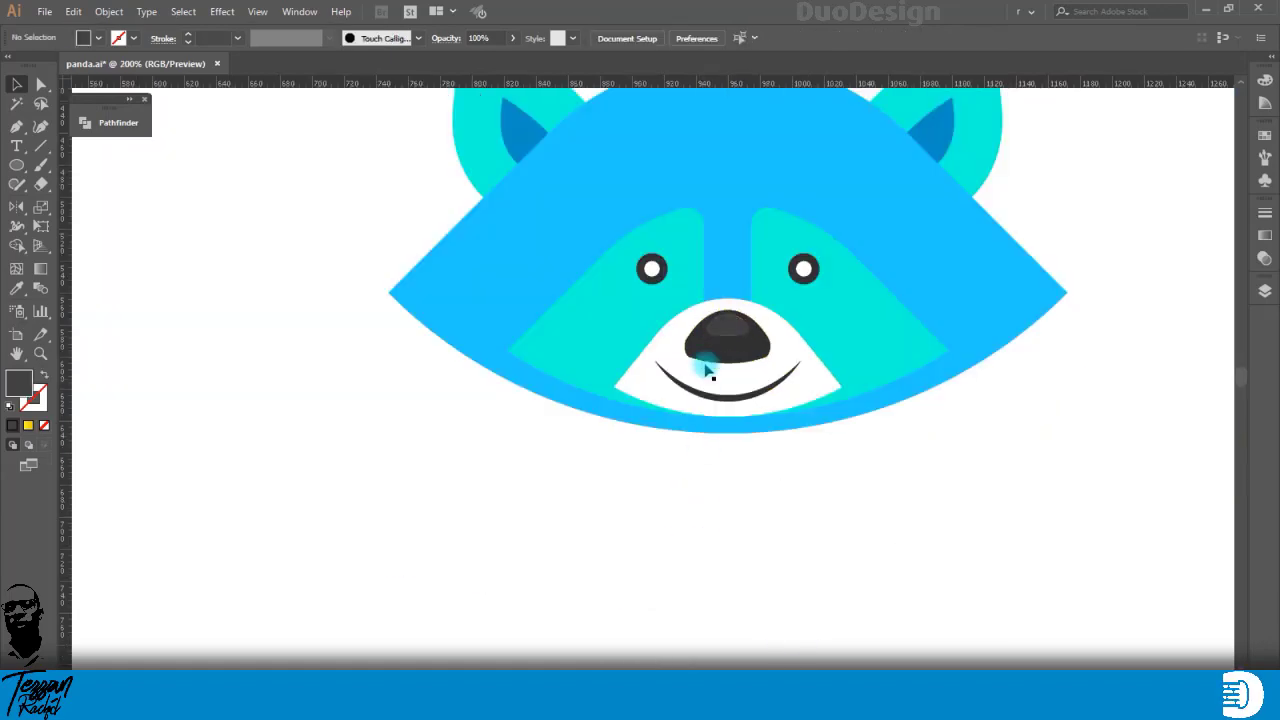
left_click(714, 350)
key("ctrl+shift+a")
scroll(714, 358, "up", 3)
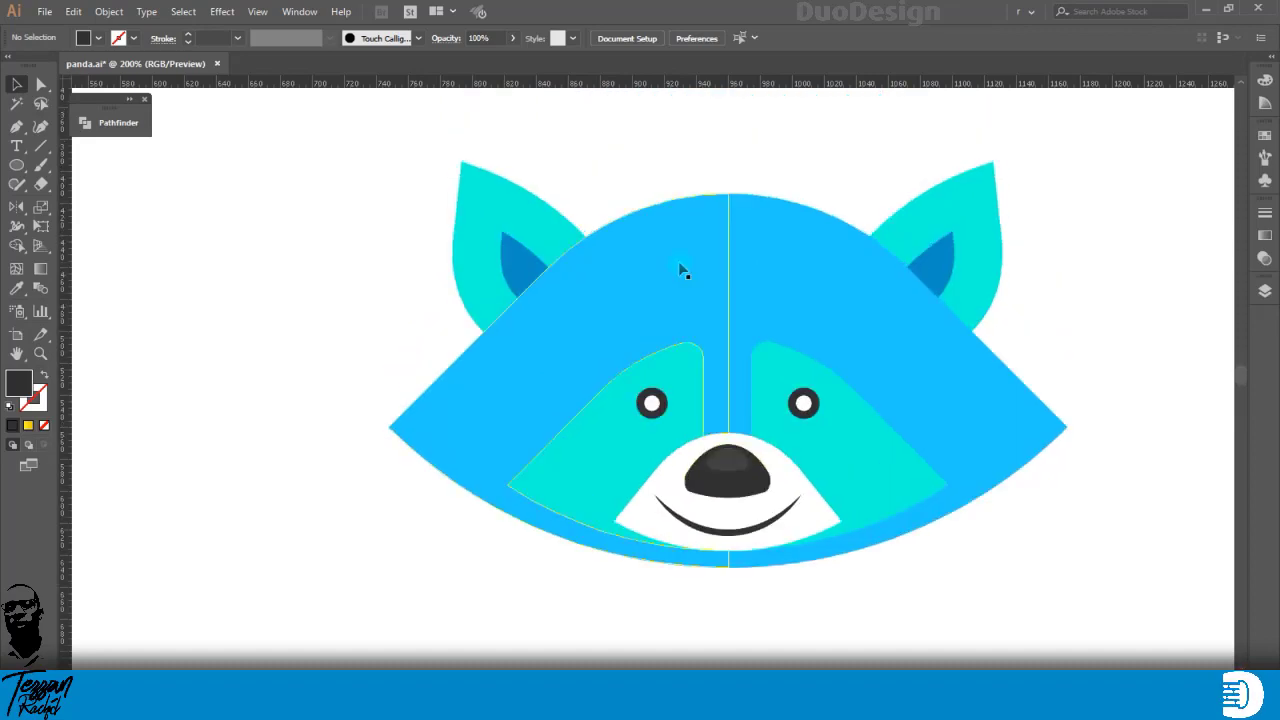
Step: Try opacities of 90% and 70% on the left half of the blue head
left_click(680, 272)
type("90")
key("Return")
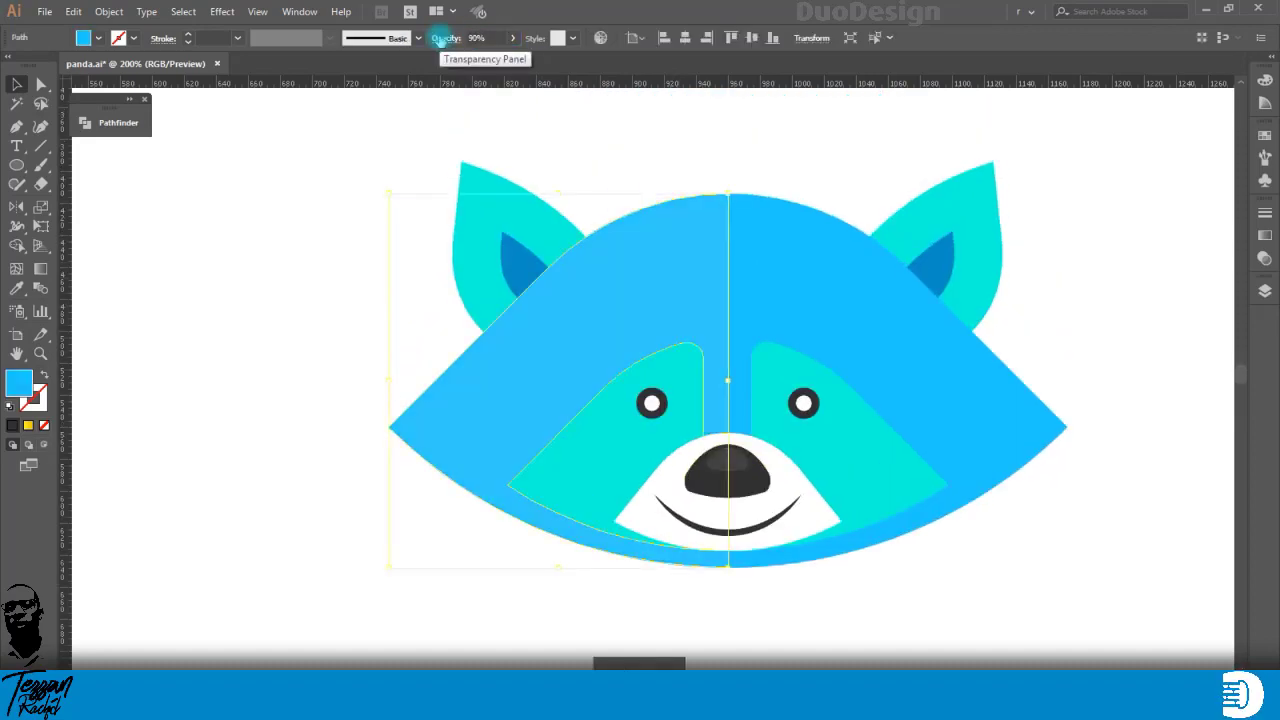
left_click(803, 145)
left_click(714, 206)
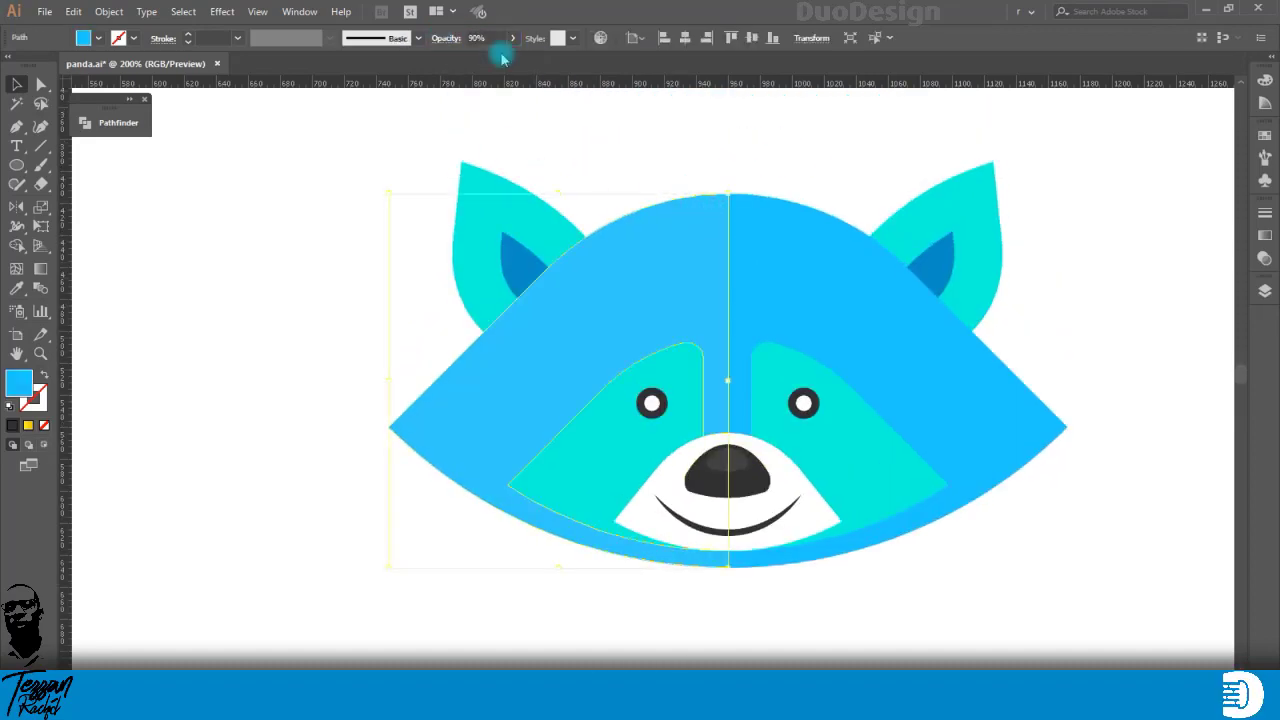
type("70")
key("Return")
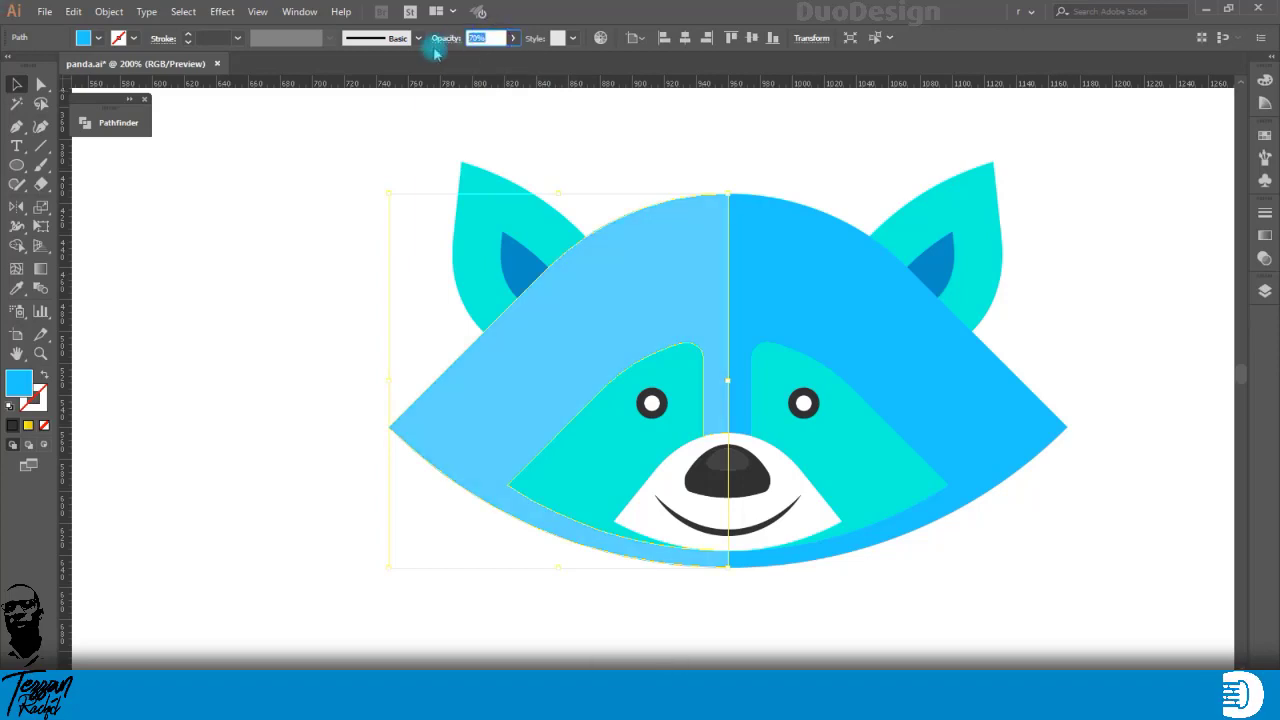
Step: Set the opacity of the blue head's left half to 80%
type("80")
key("Return")
left_click(543, 577)
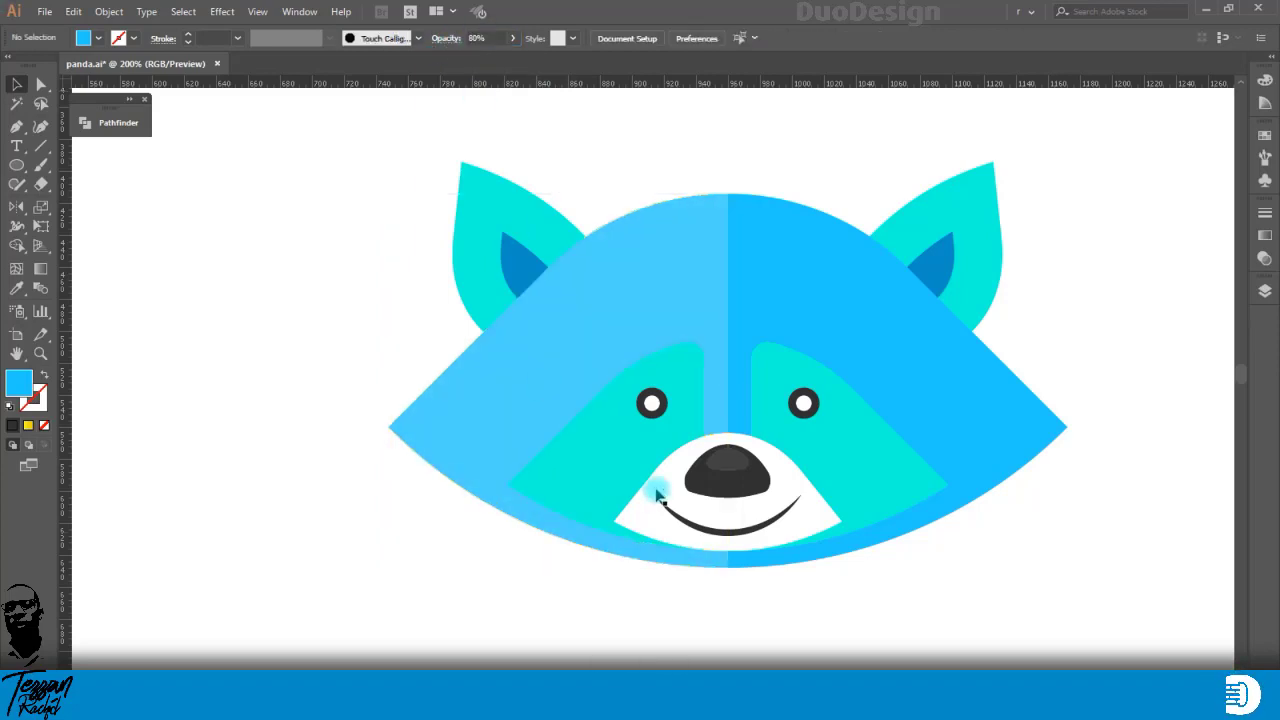
Step: Set the opacity of the nose highlight's left half to 80%
left_click(715, 457)
type("80")
key("Return")
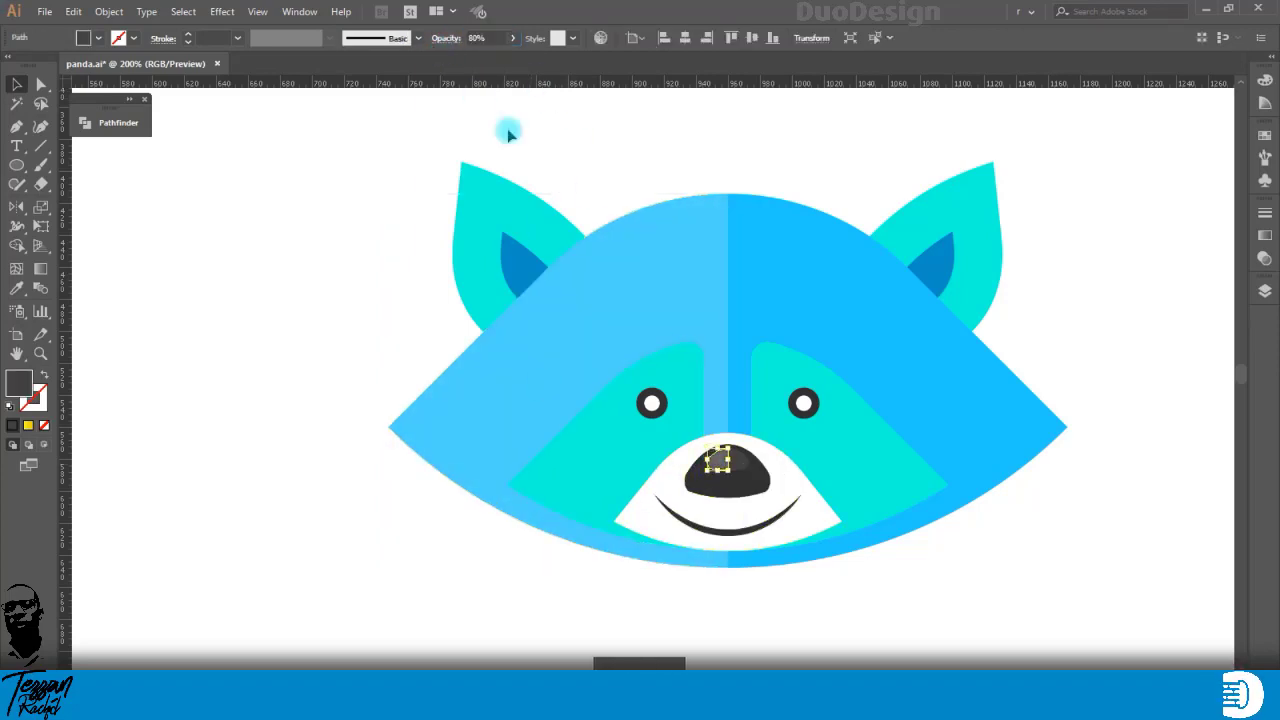
left_click(502, 559)
Step: Set the opacity of the smile's left half to 90%
left_click(706, 533)
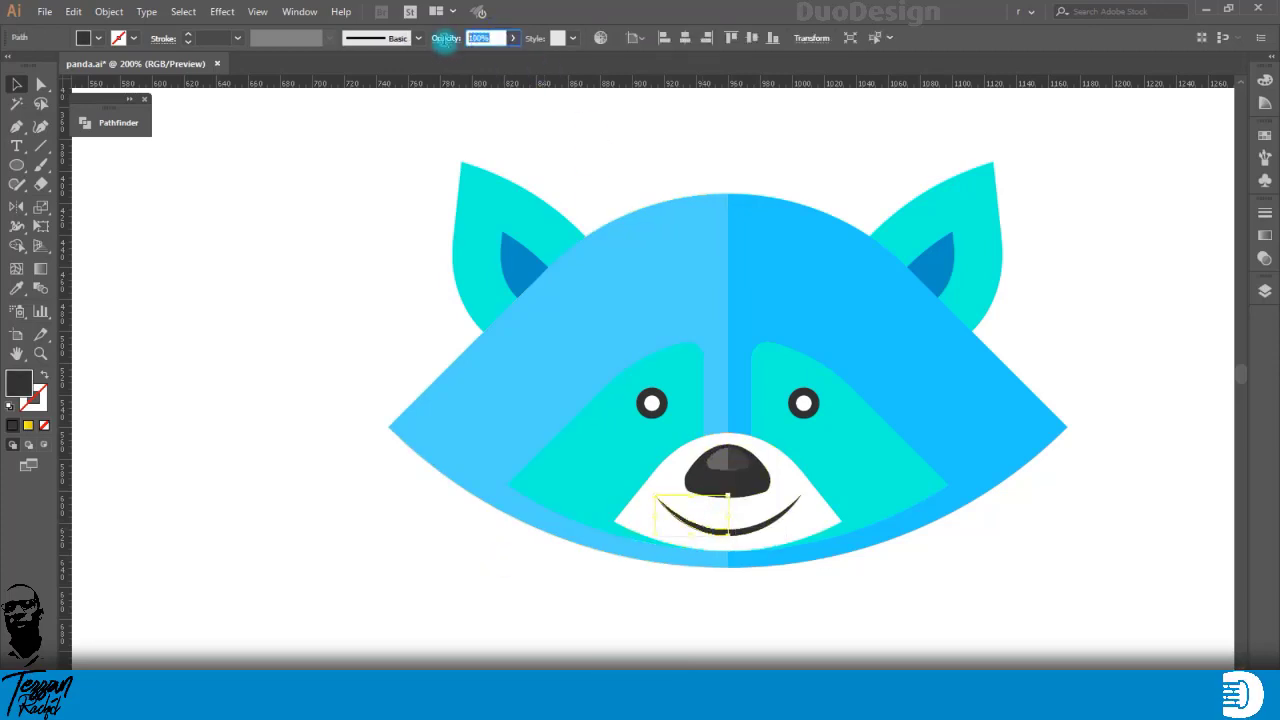
key("Return")
left_click(560, 580)
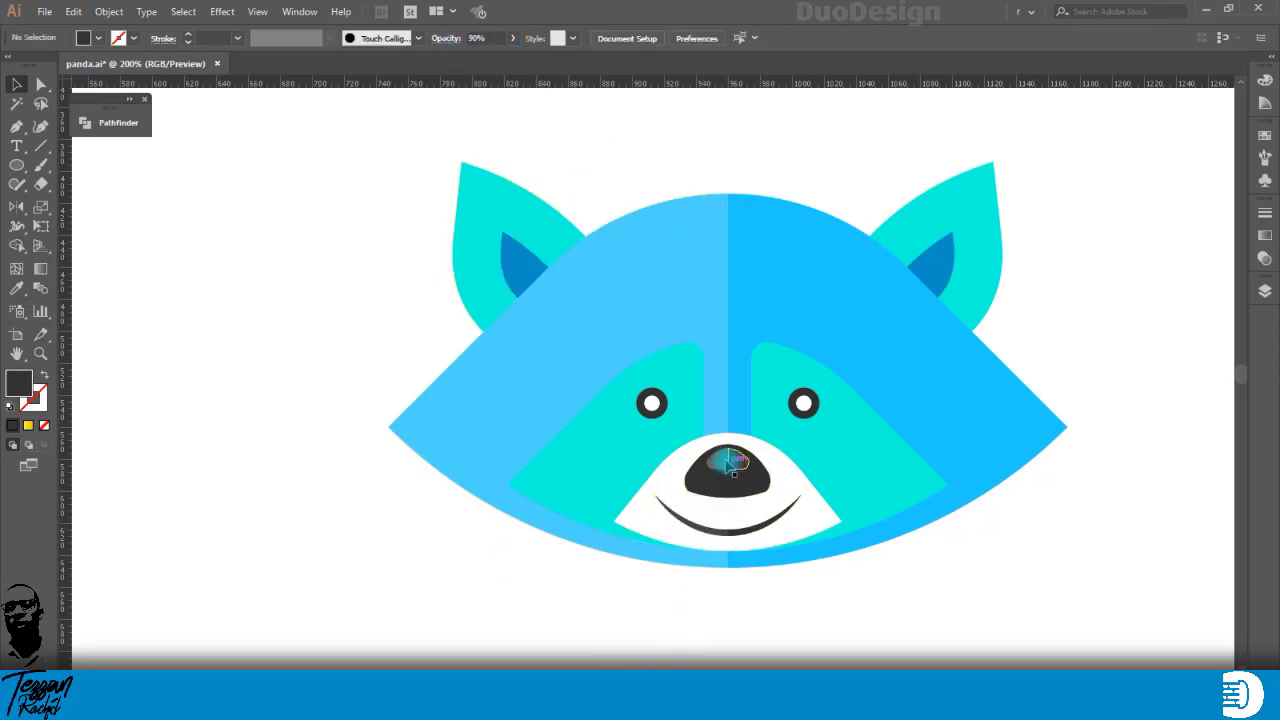
Step: Change the opacity of the nose highlight's left half to 90%
left_click(718, 460)
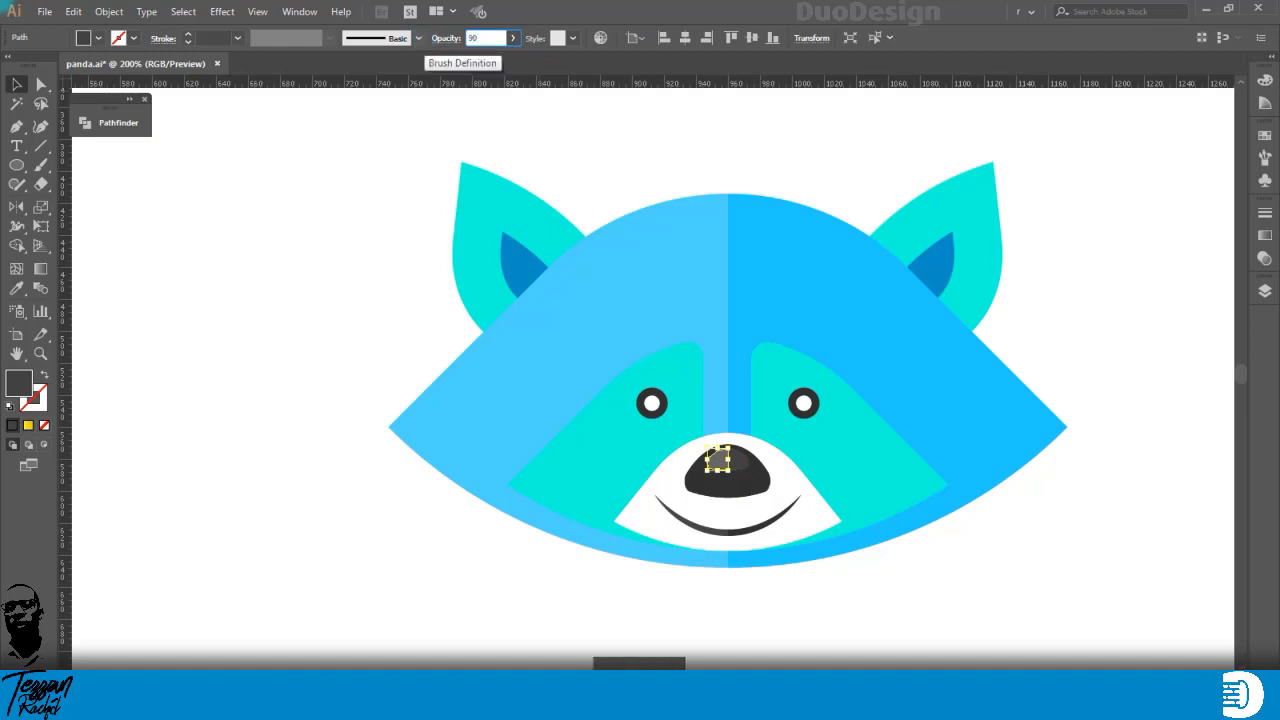
left_click(714, 618)
scroll(714, 571, "down", 1)
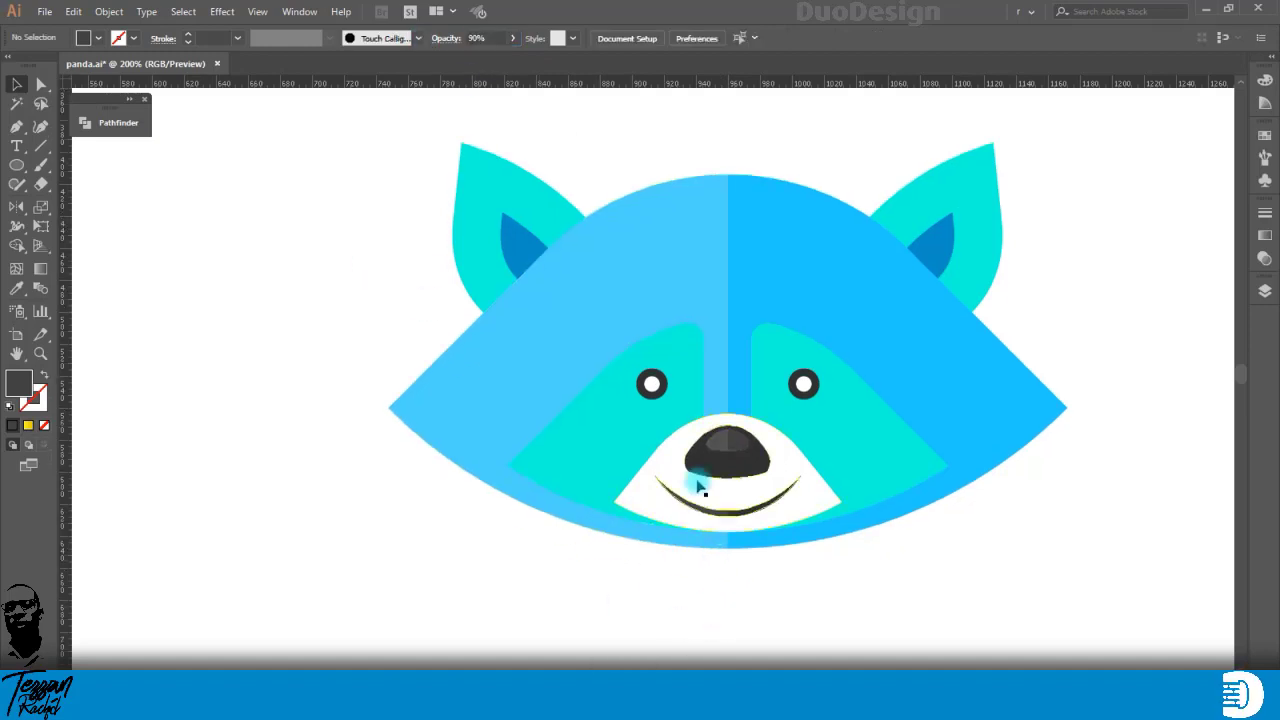
Step: Draw a vertical line along the head's centre, from above the head to below the chin, with a 0.25 pt black stroke
left_click(675, 515)
left_click(408, 457)
left_click(41, 146)
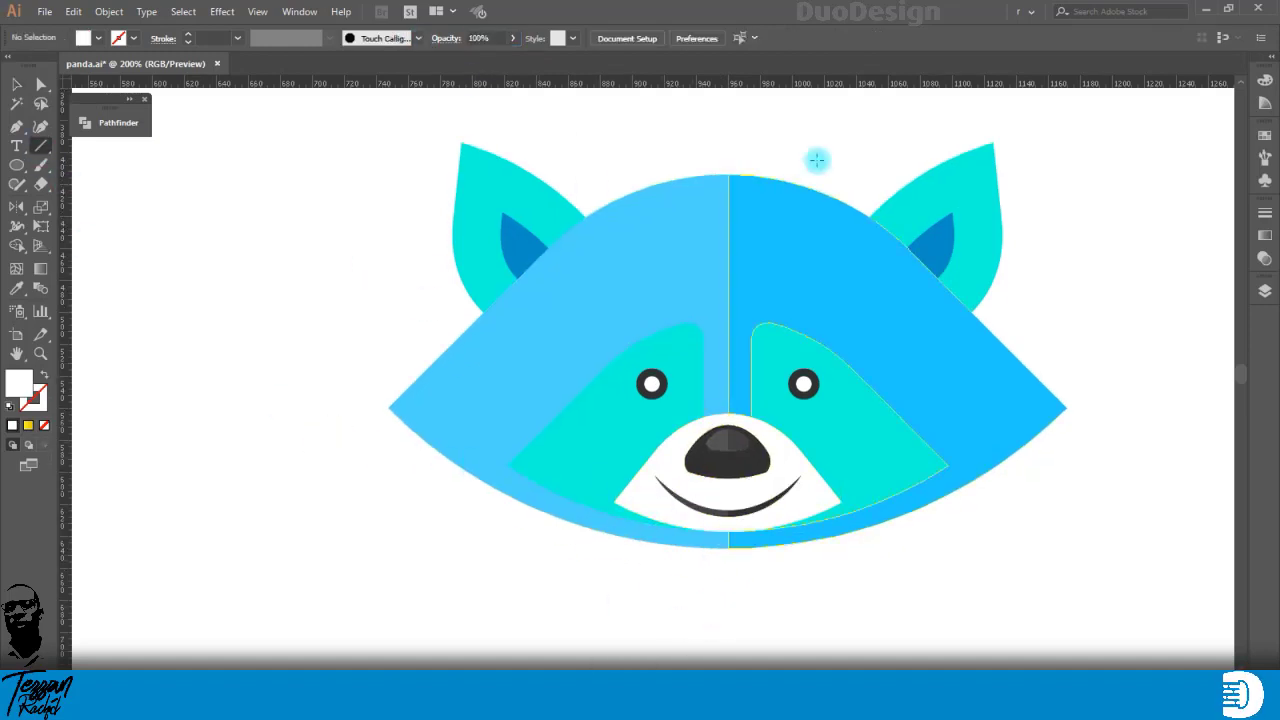
left_click_drag(732, 142, 727, 575)
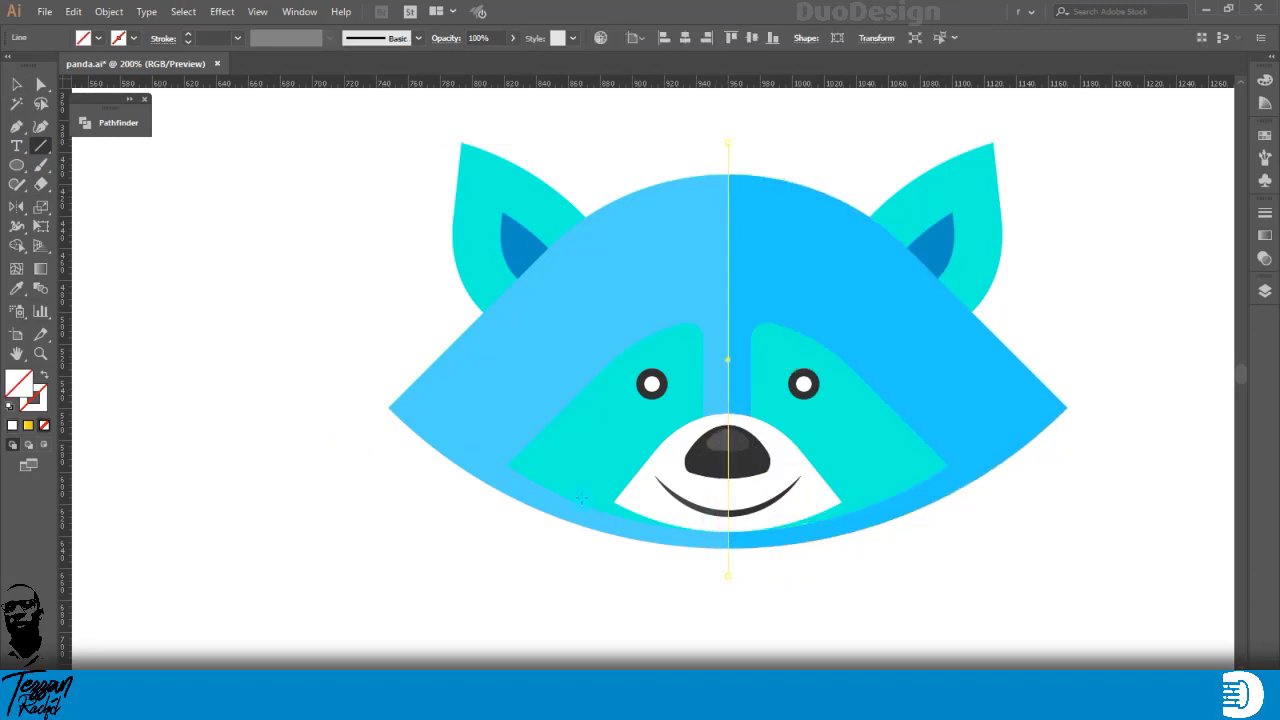
left_click(14, 86)
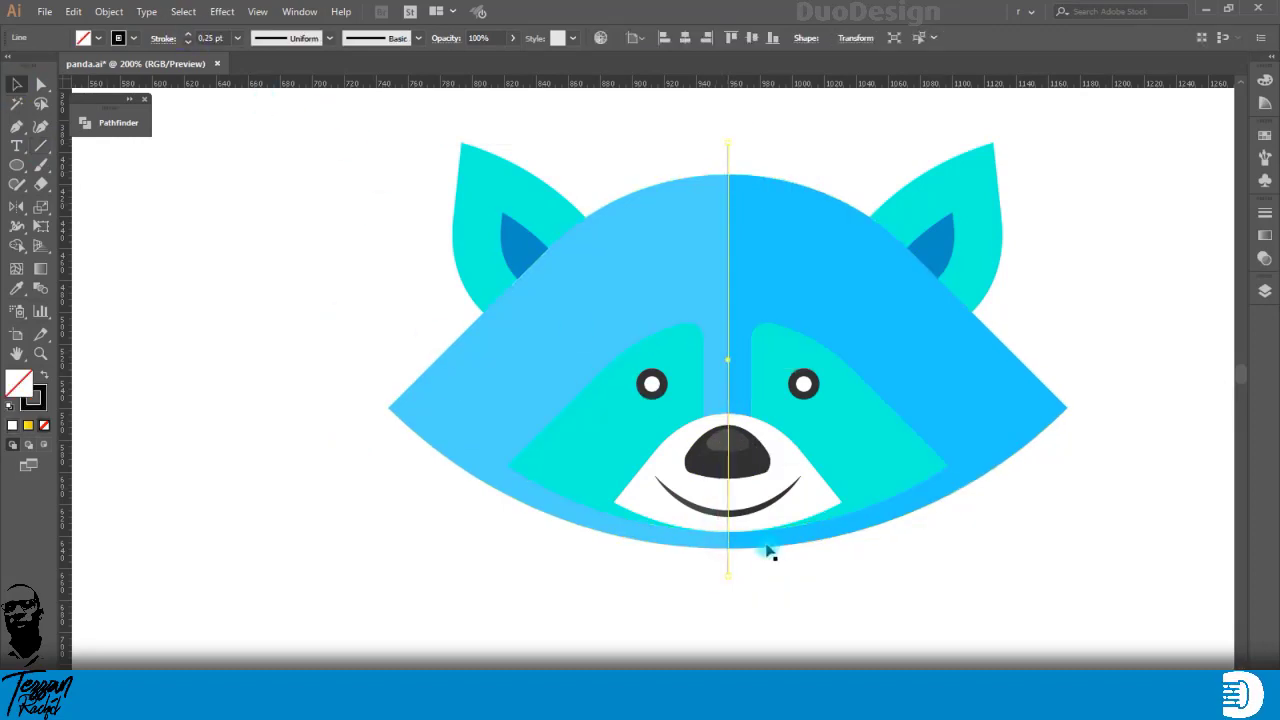
left_click(743, 573)
Step: Divide the white muzzle, nose, nose highlight and smile along the vertical line with Pathfinder and ungroup the pieces
scroll(743, 573, "up", 2)
left_click(689, 366)
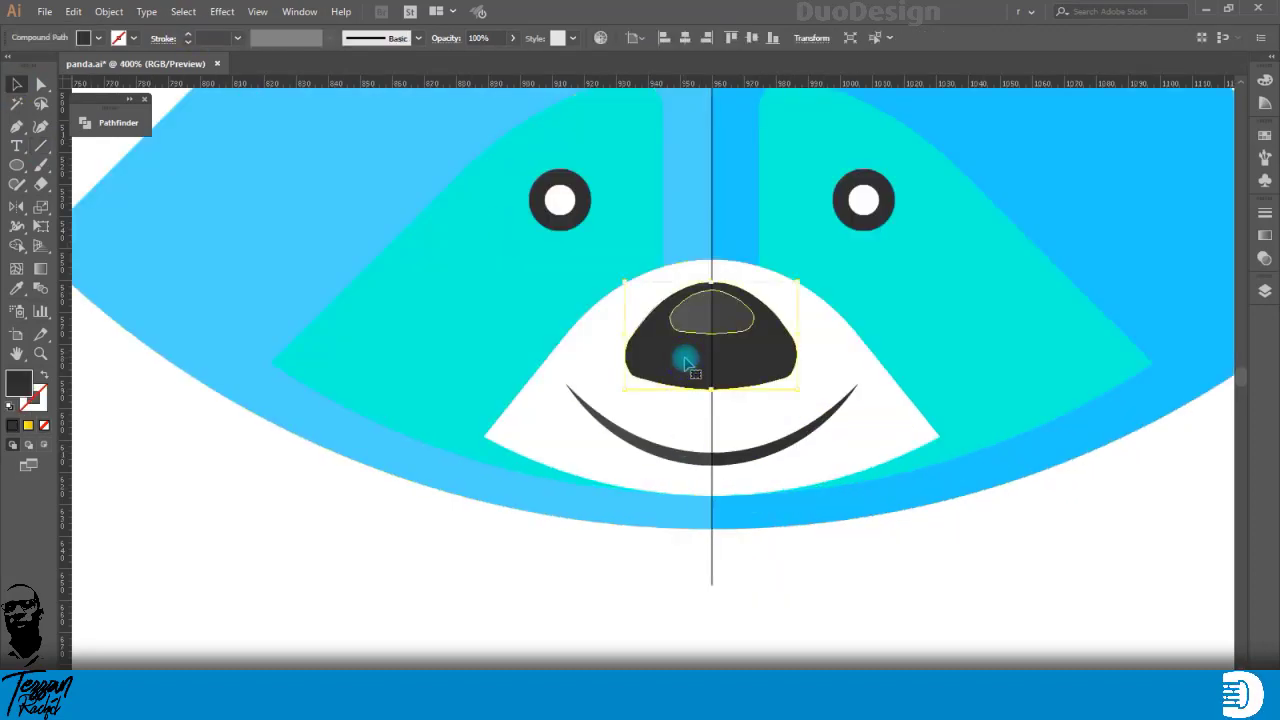
left_click(712, 572, "shift")
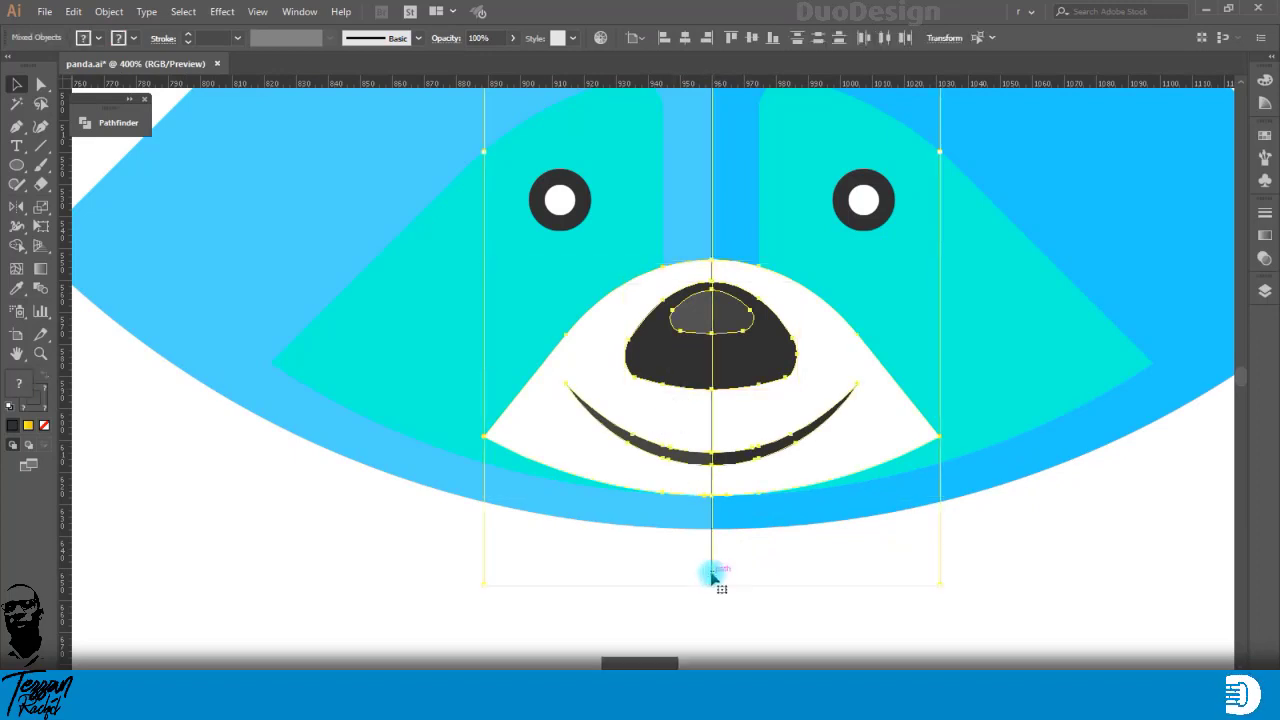
left_click(105, 122)
left_click(169, 195)
right_click(684, 462)
left_click(723, 560)
left_click(711, 537)
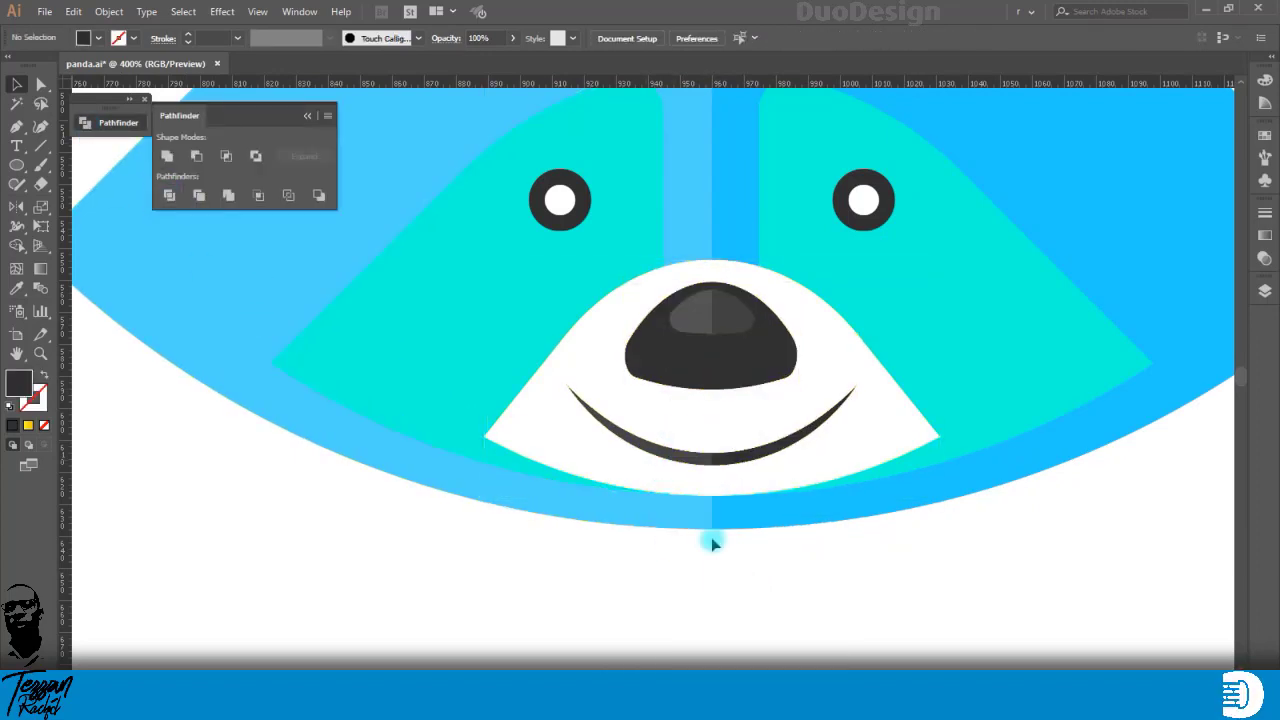
Step: Set the opacity of the dark nose's left half to 90%
left_click(649, 334)
type("90")
key("Return")
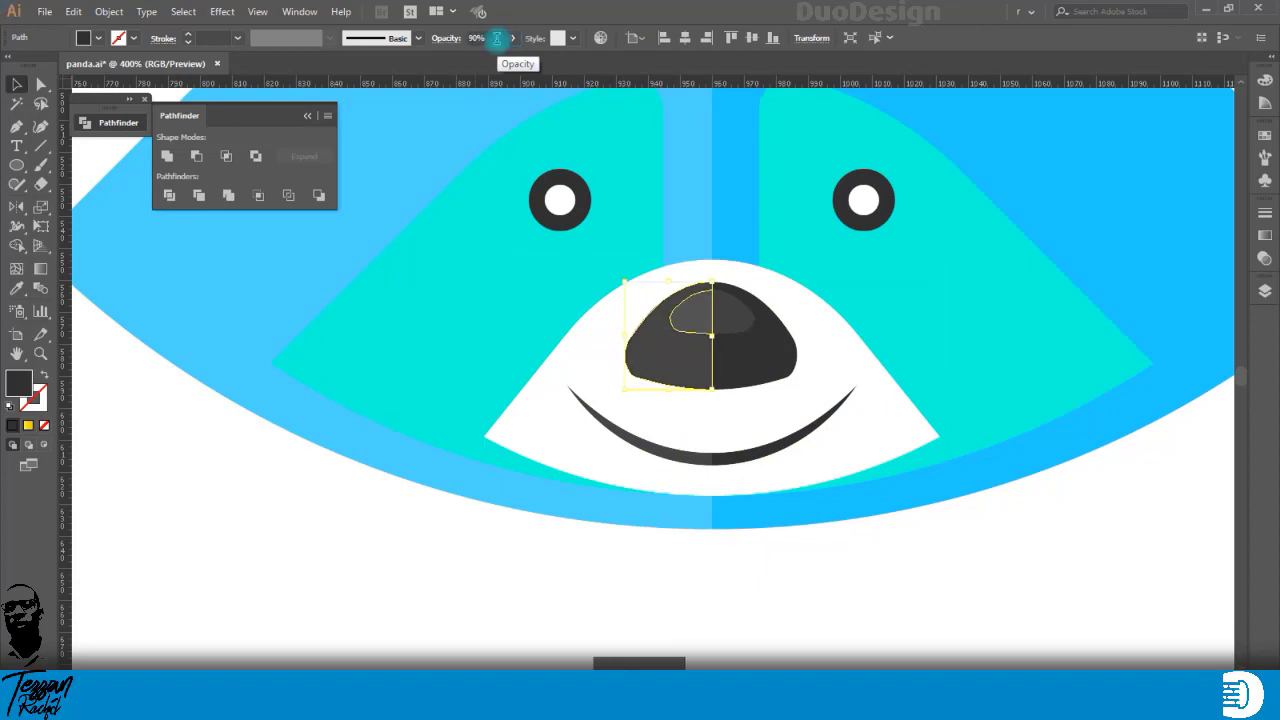
Step: Set the opacity of the white muzzle's left half to 90%
left_click(686, 418)
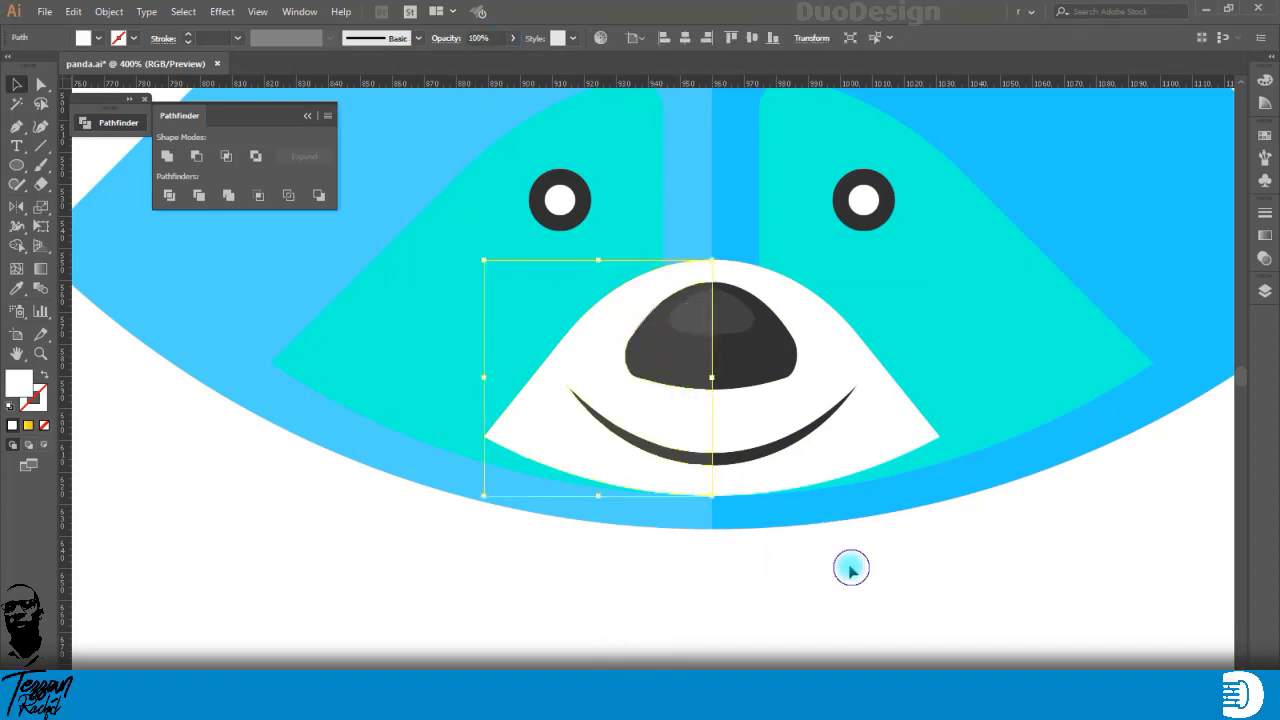
left_click(851, 568)
left_click(686, 429)
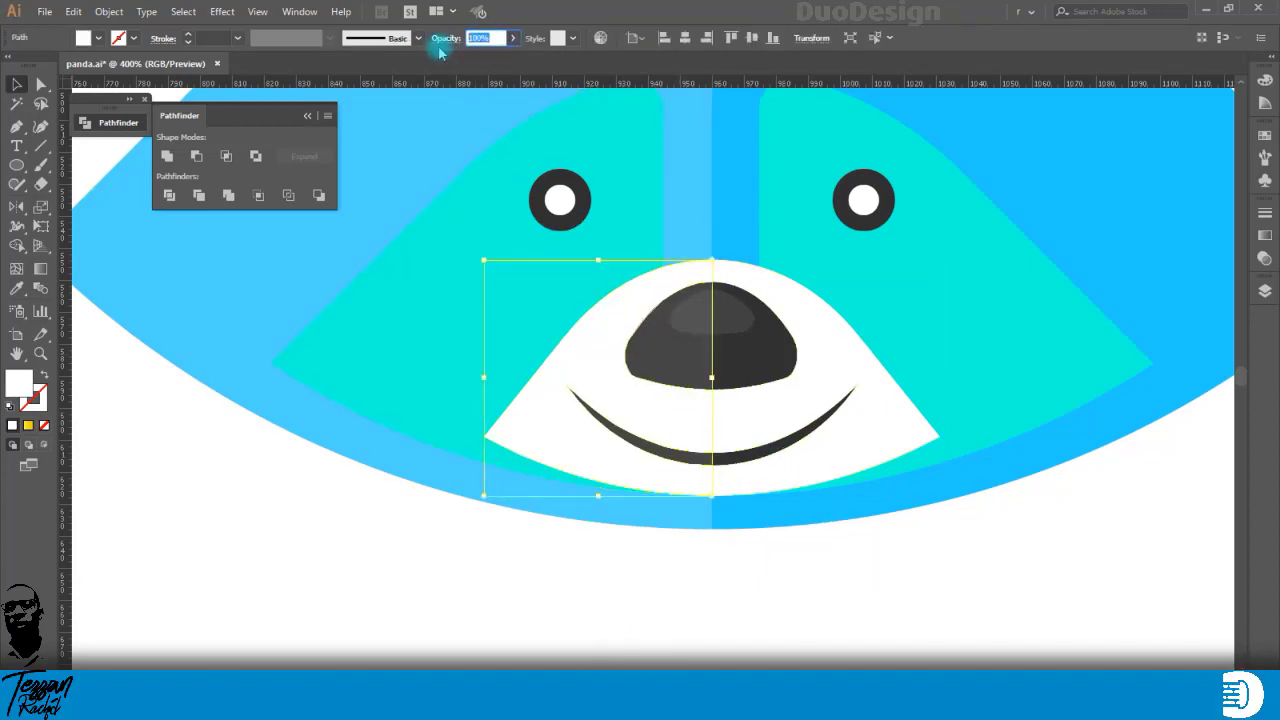
left_click(543, 429)
left_click(615, 578)
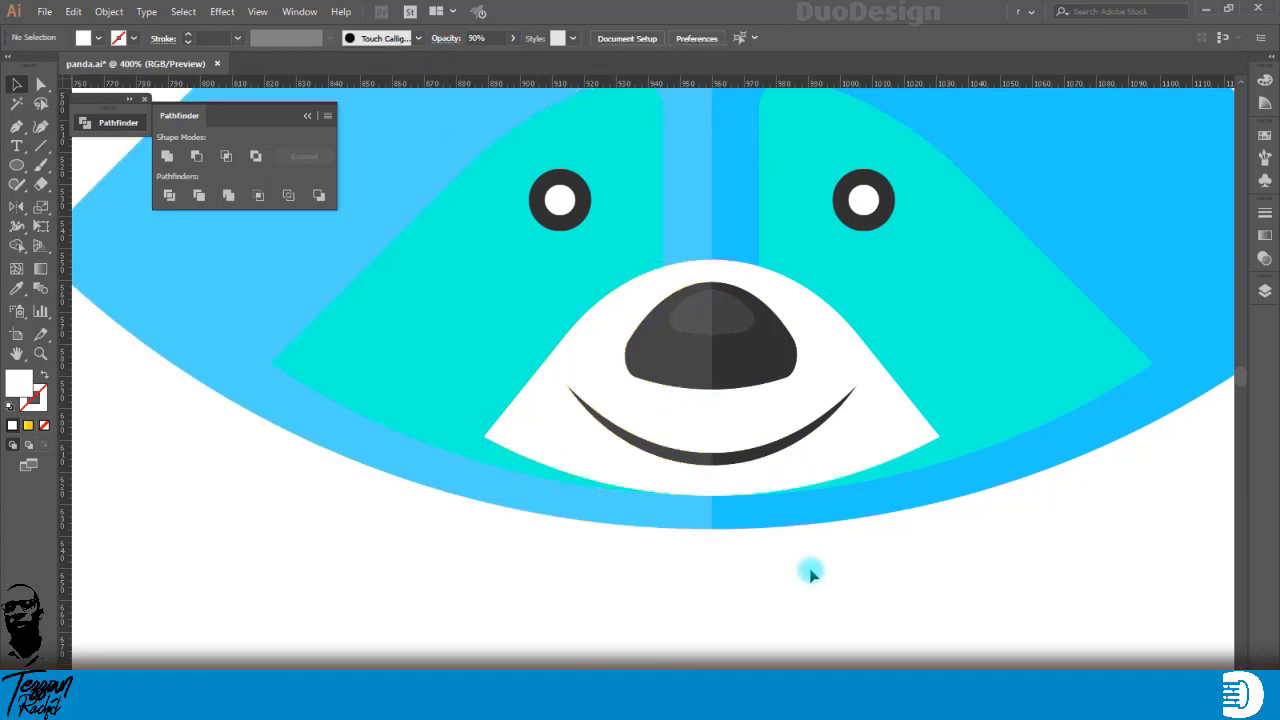
Step: Draw a circle about 508 px in diameter around the panda head and fill it with the dark blue from the colour strip
scroll(774, 568, "down", 4)
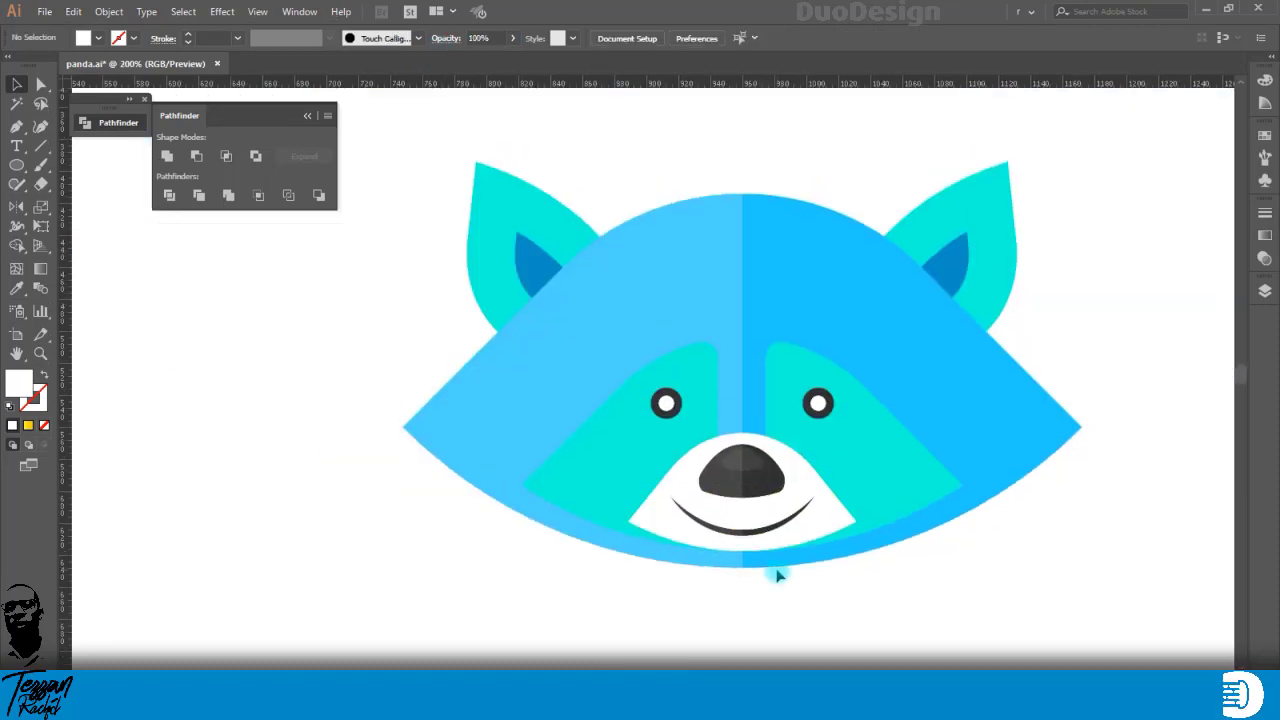
scroll(778, 575, "down", 3)
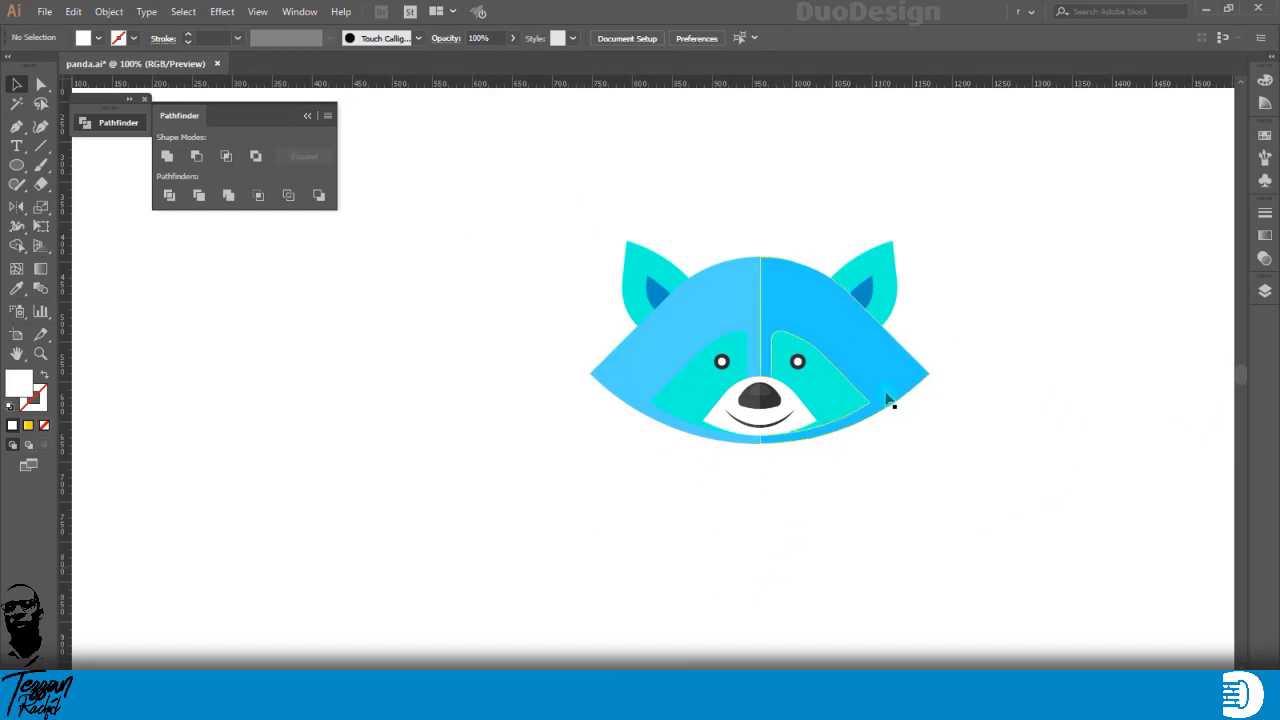
key("ctrl+minus")
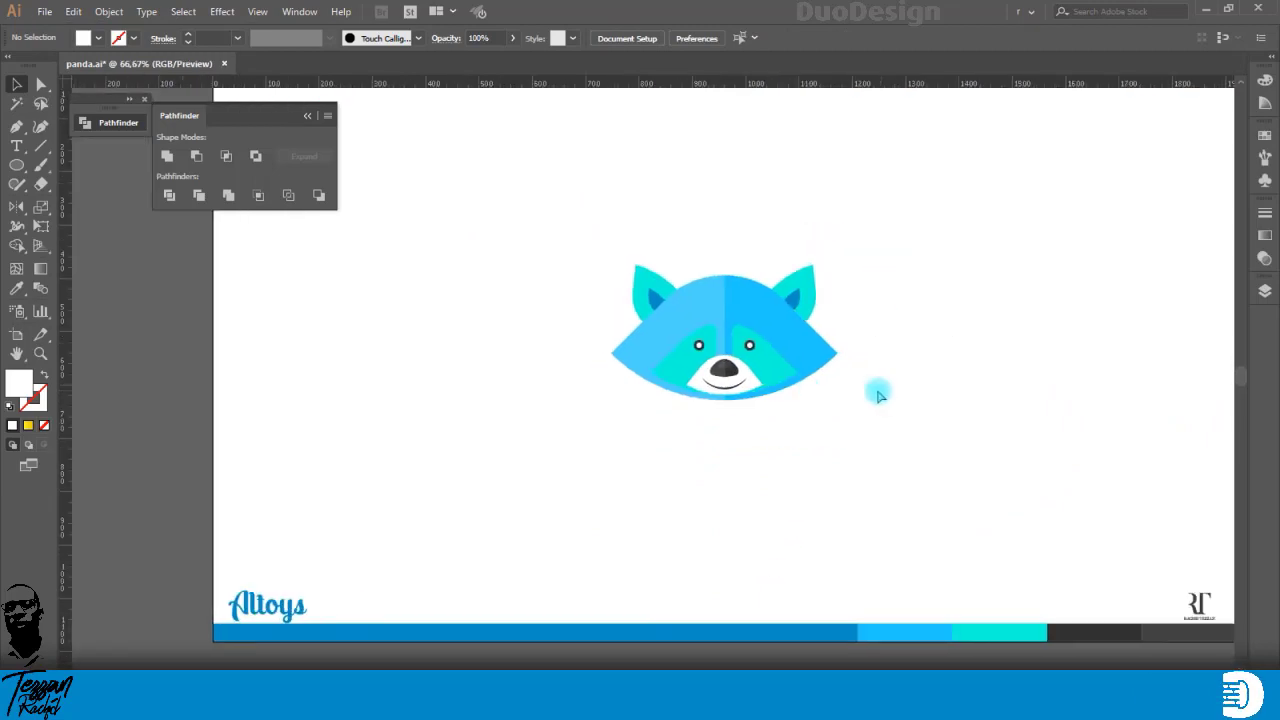
left_click_drag(818, 439, 859, 472)
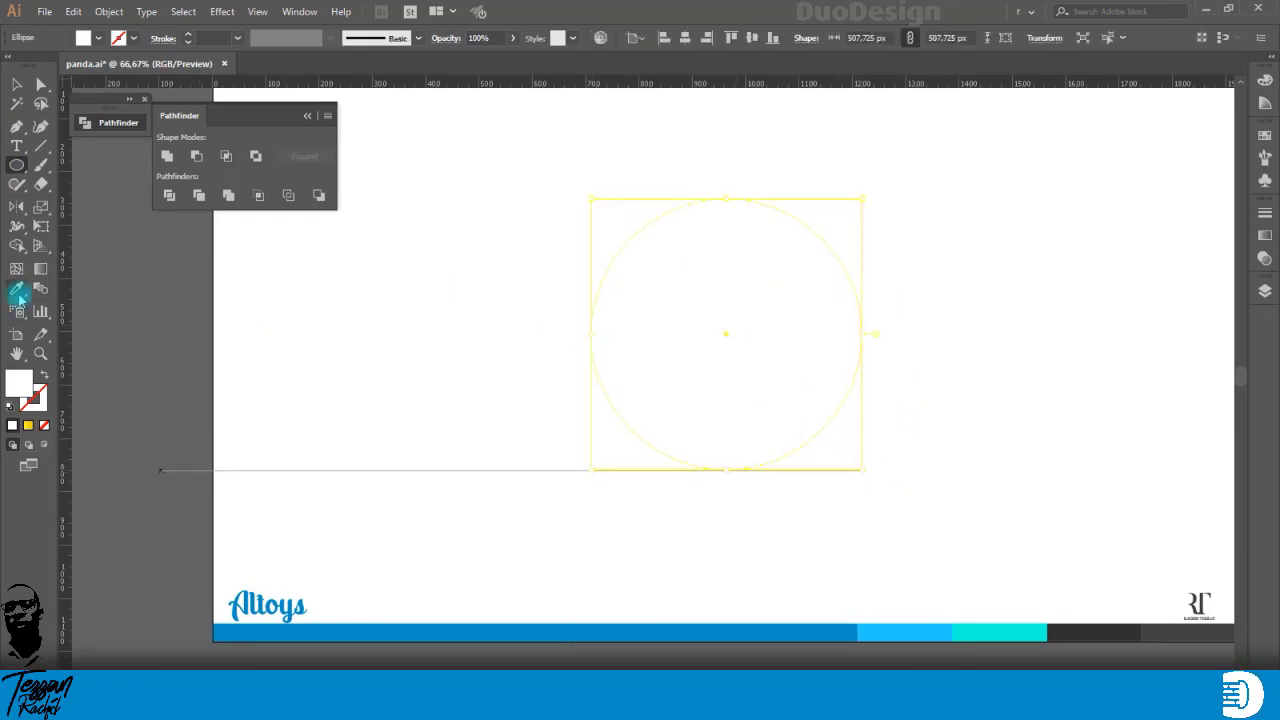
left_click(18, 292)
left_click(442, 628)
left_click(16, 84)
Step: Send the dark blue circle behind the head and centre it horizontally and vertically on the artboard
left_click(776, 278)
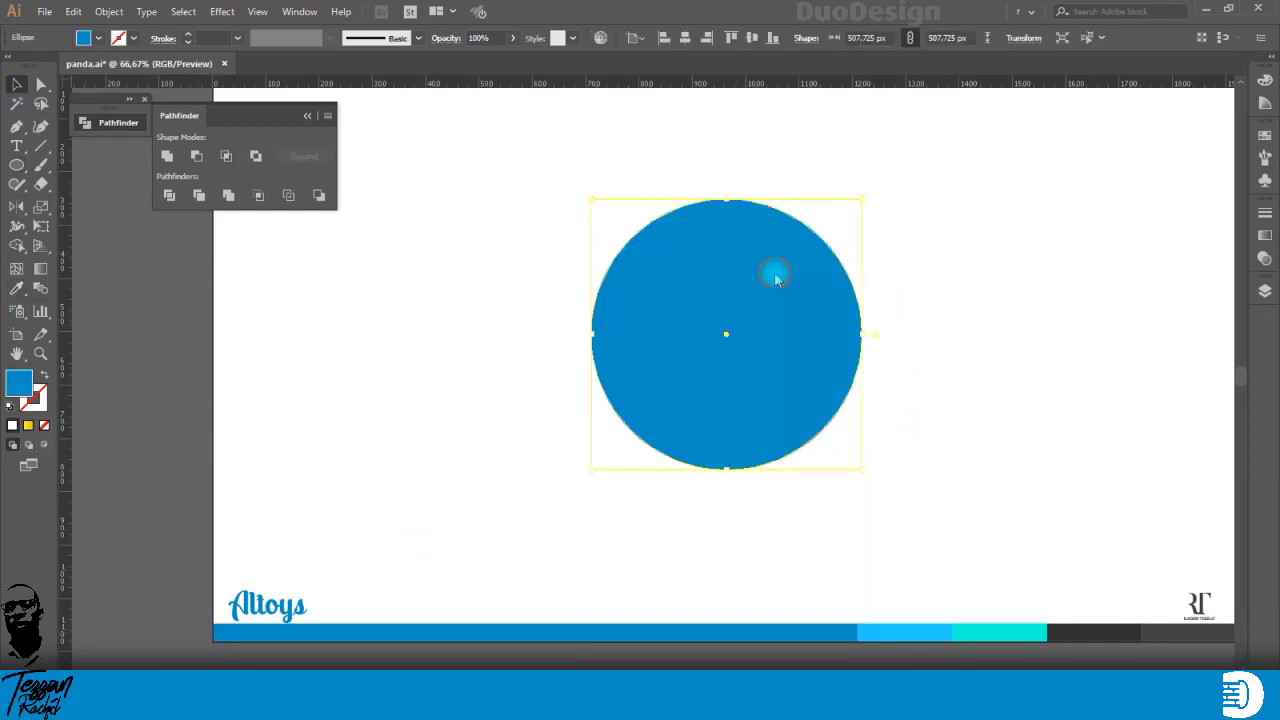
right_click(776, 278)
mouse_move(923, 526)
left_click(985, 578)
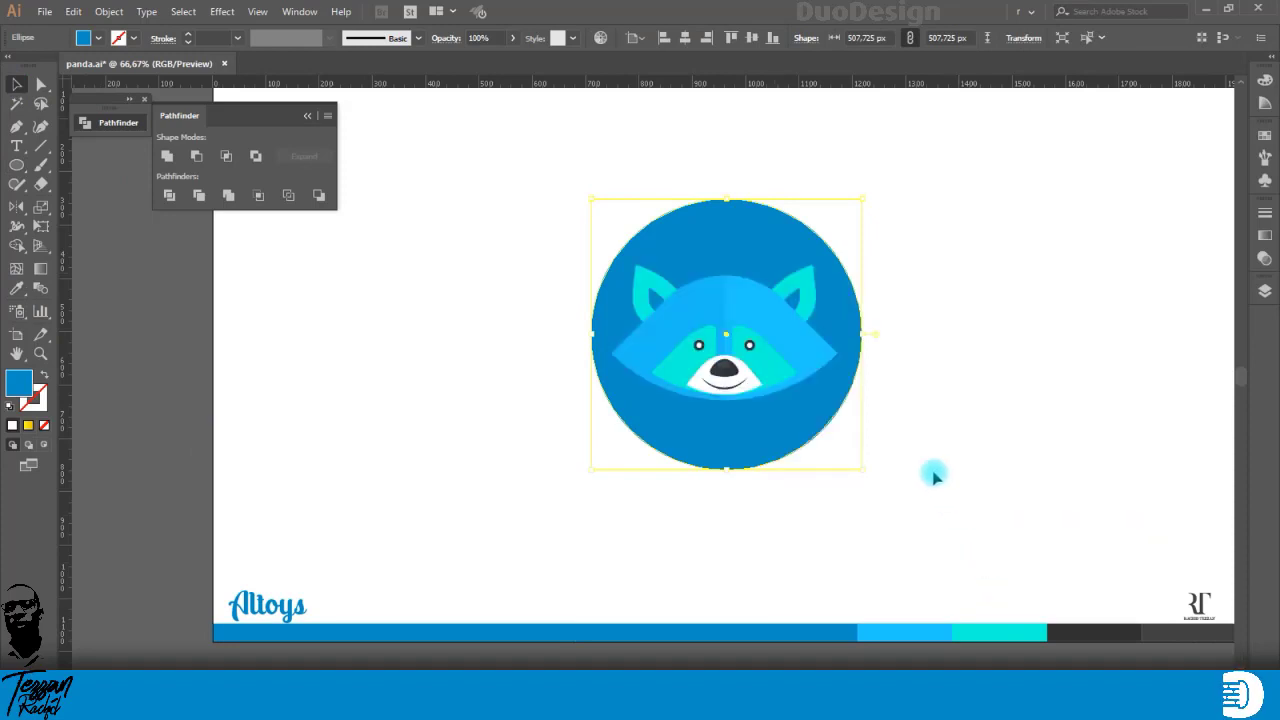
left_click(685, 38)
left_click(753, 39)
left_click(962, 288)
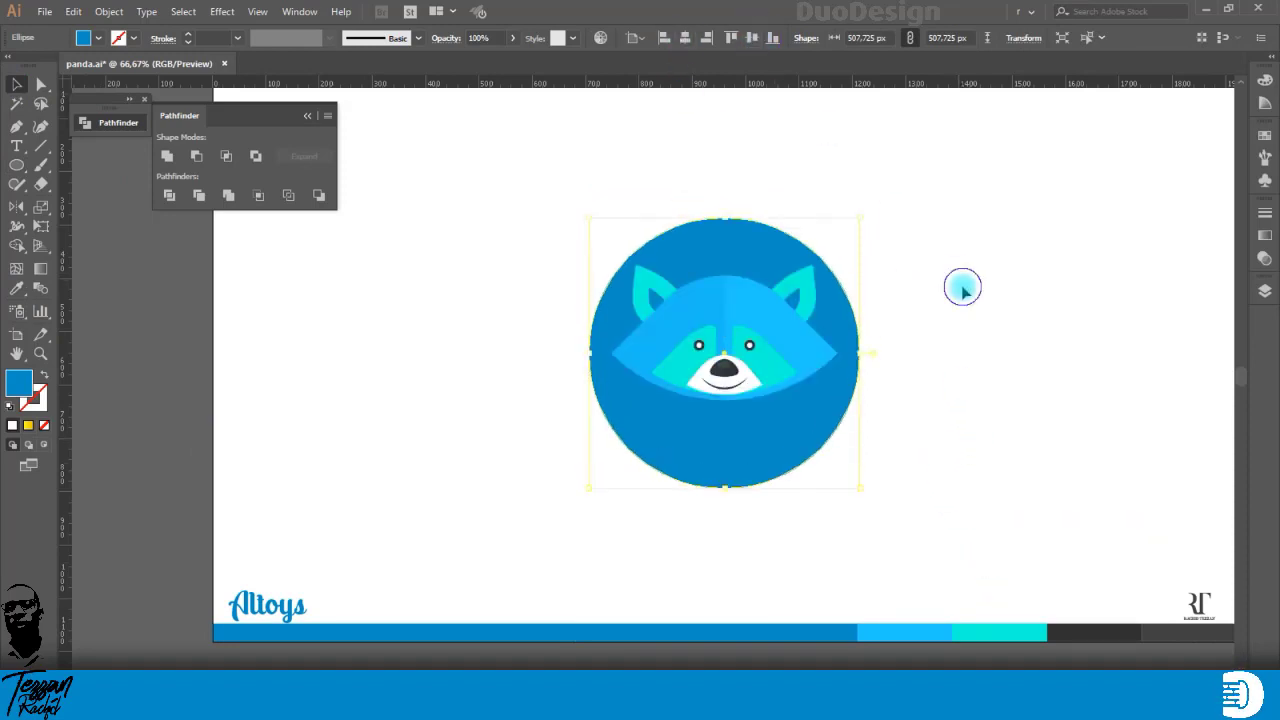
Step: Move the dark blue circle clear of the head and group all the head shapes
left_click_drag(825, 424, 829, 127)
left_click_drag(907, 234, 530, 462)
right_click(731, 291)
left_click(765, 398)
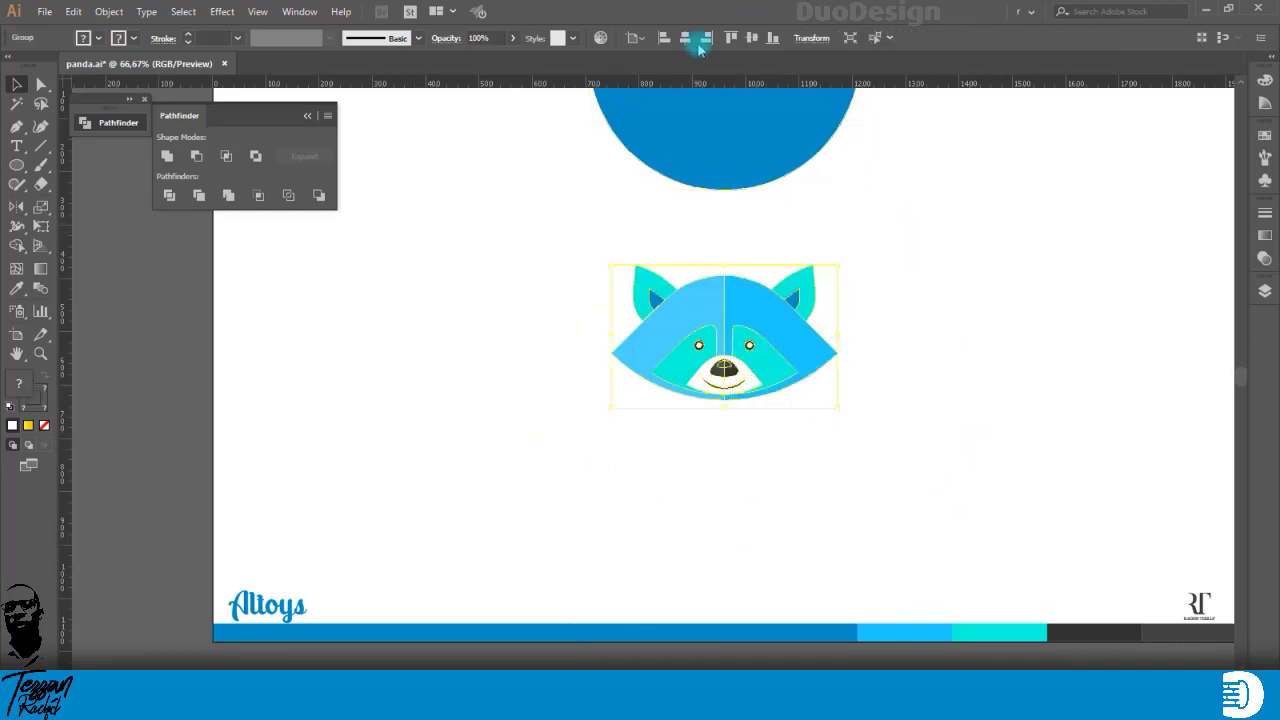
Step: Move the dark blue circle back behind the head group and centre both horizontally and vertically
left_click_drag(697, 132, 700, 320)
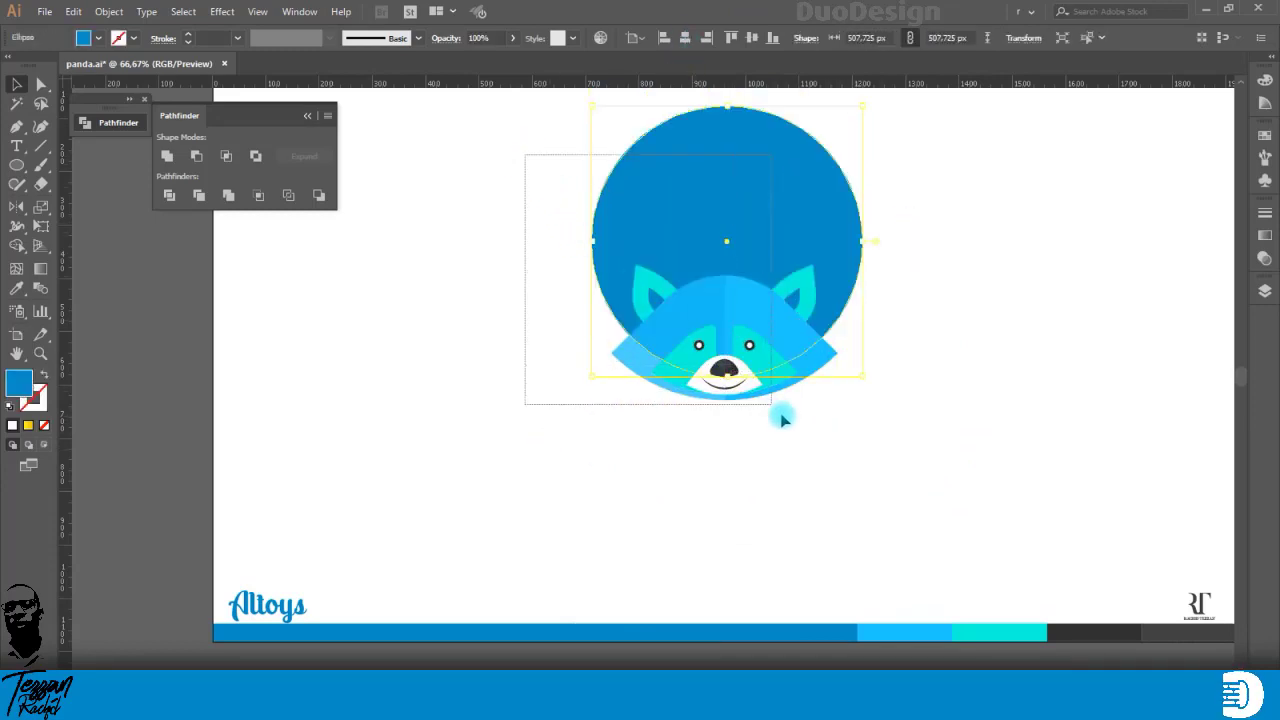
left_click_drag(782, 417, 783, 417)
left_click(685, 38)
left_click(752, 38)
left_click(929, 320)
scroll(929, 320, "down", 1)
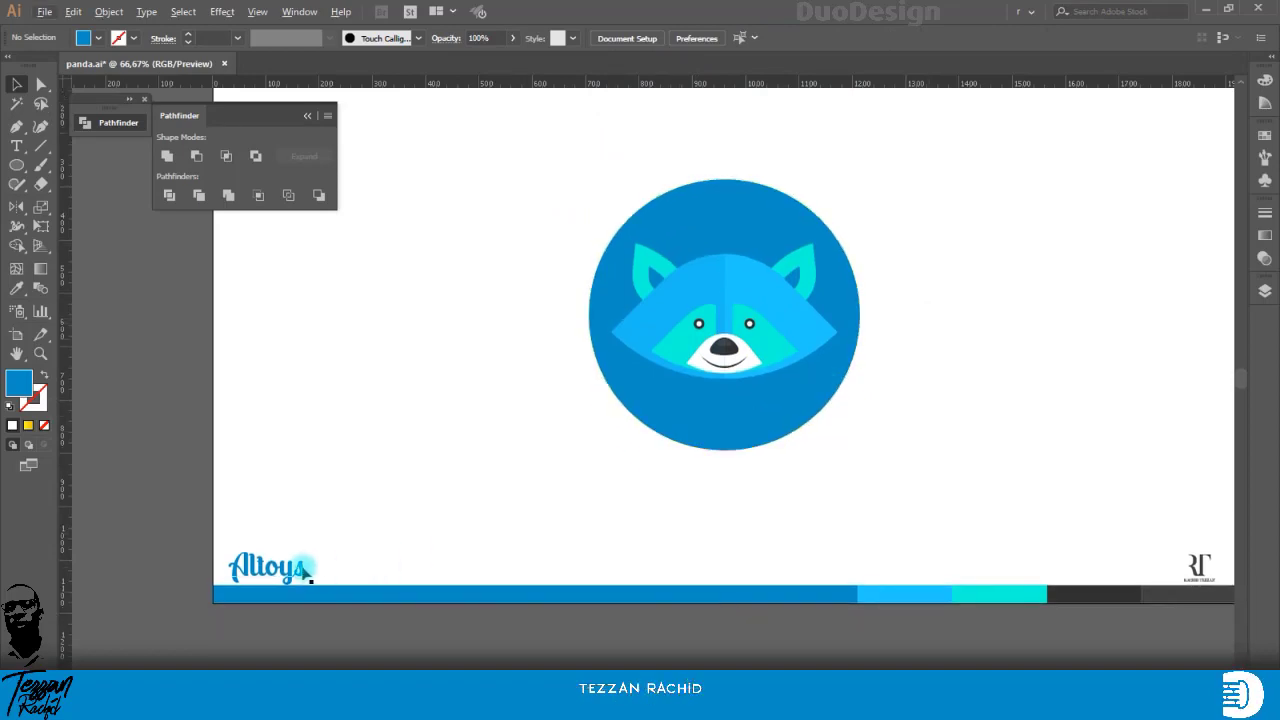
Step: Place a copy of the "Altoys" sample text below the circle and change its wording to "Raccoon"
left_click_drag(303, 567, 716, 491)
double_click(688, 491)
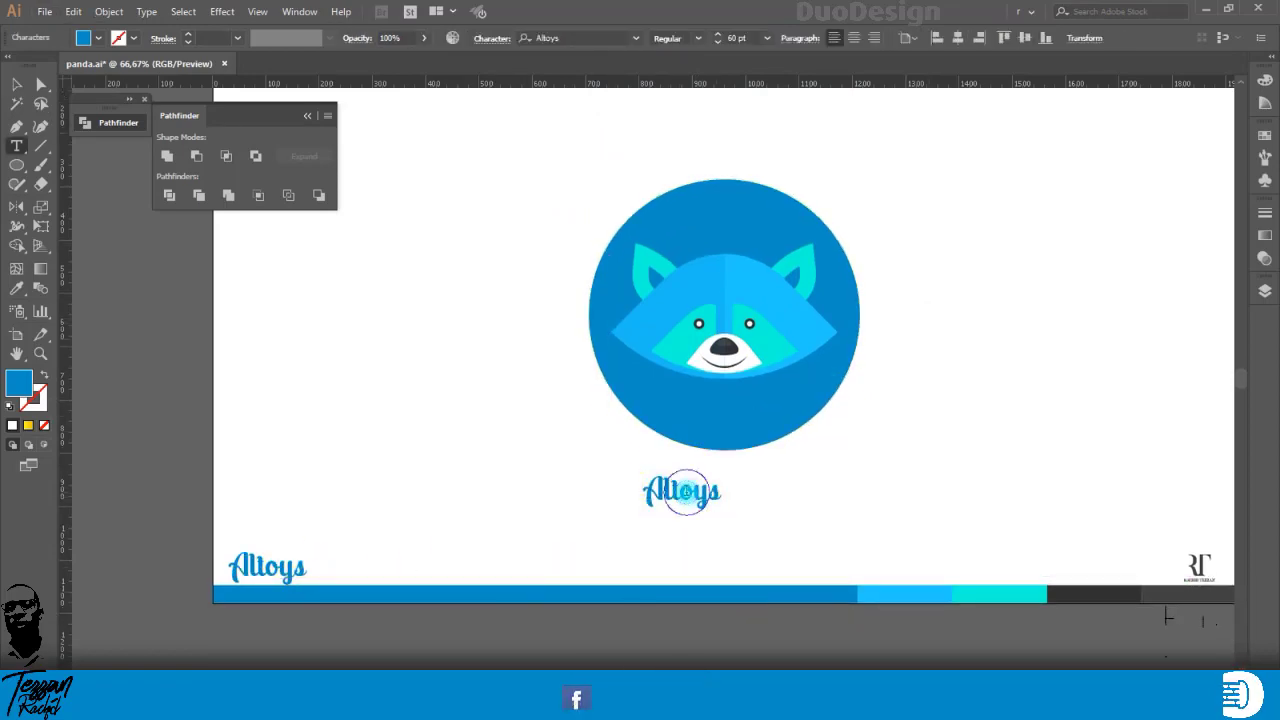
key("ctrl+a")
type("R")
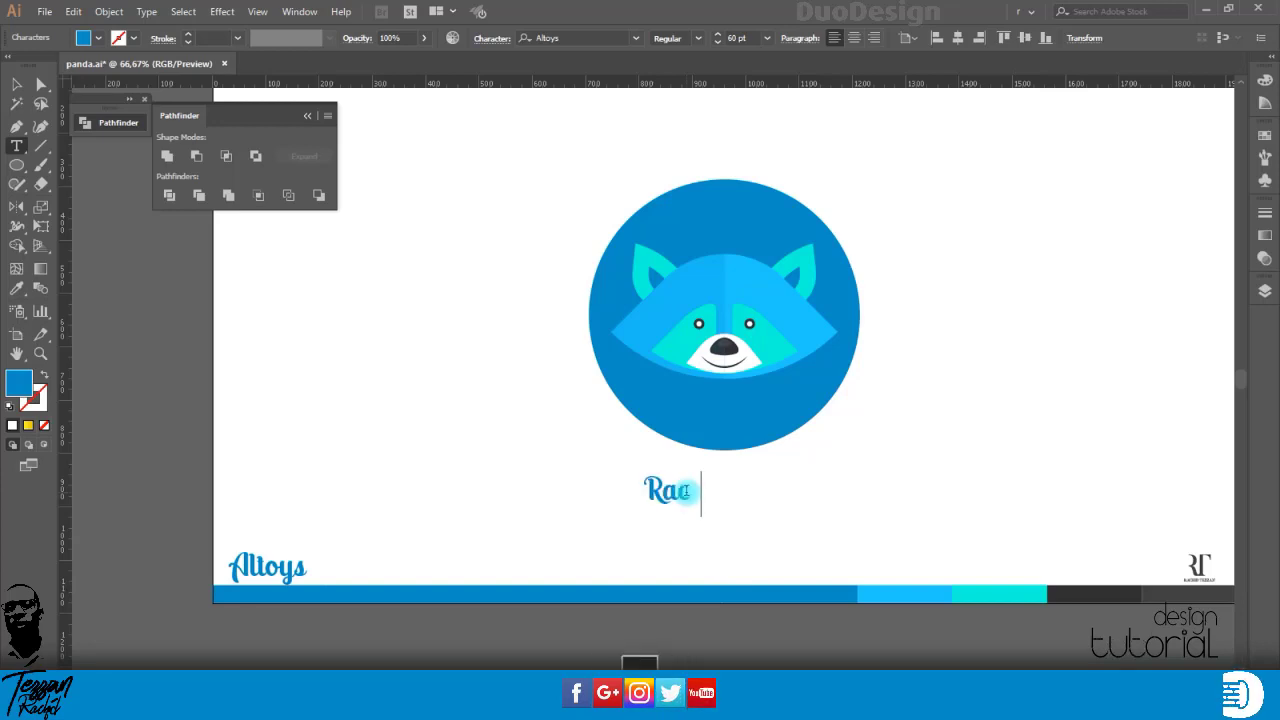
type("accoon")
key("Escape")
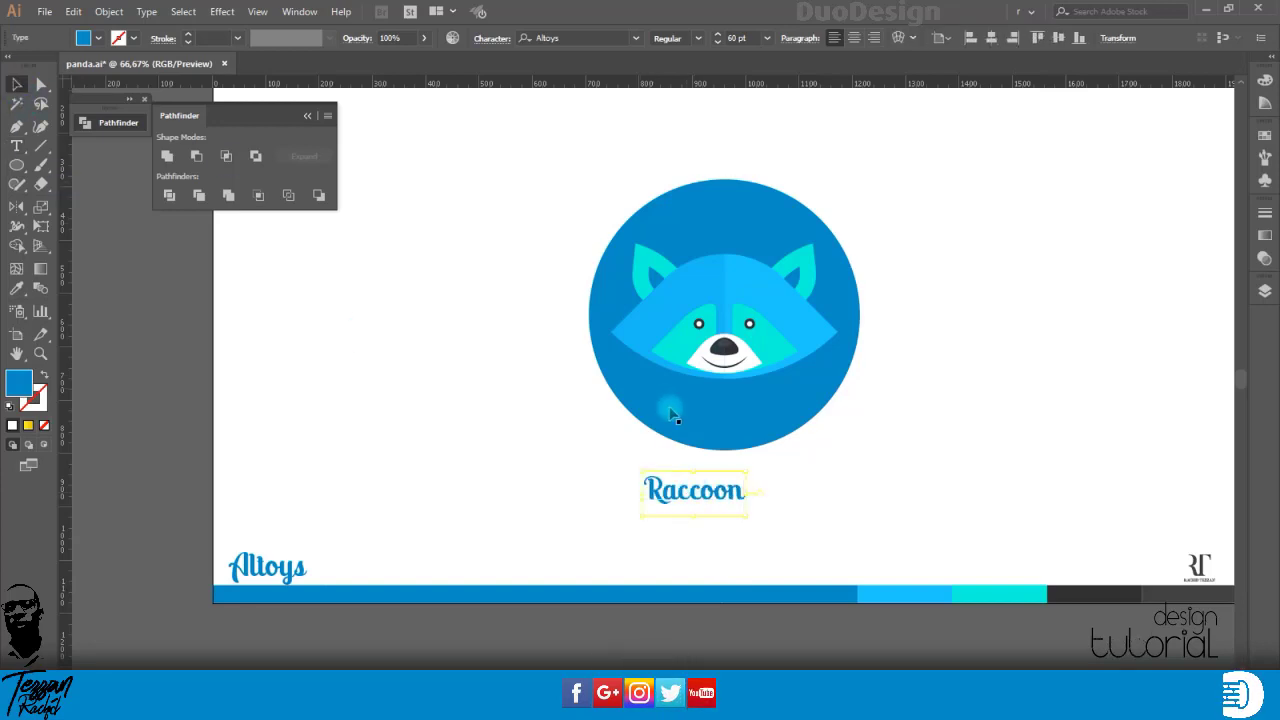
Step: Move the Raccoon text inside the circle beneath the head, fill it white and enlarge it to about 108.56 pt
left_click_drag(730, 492, 757, 412)
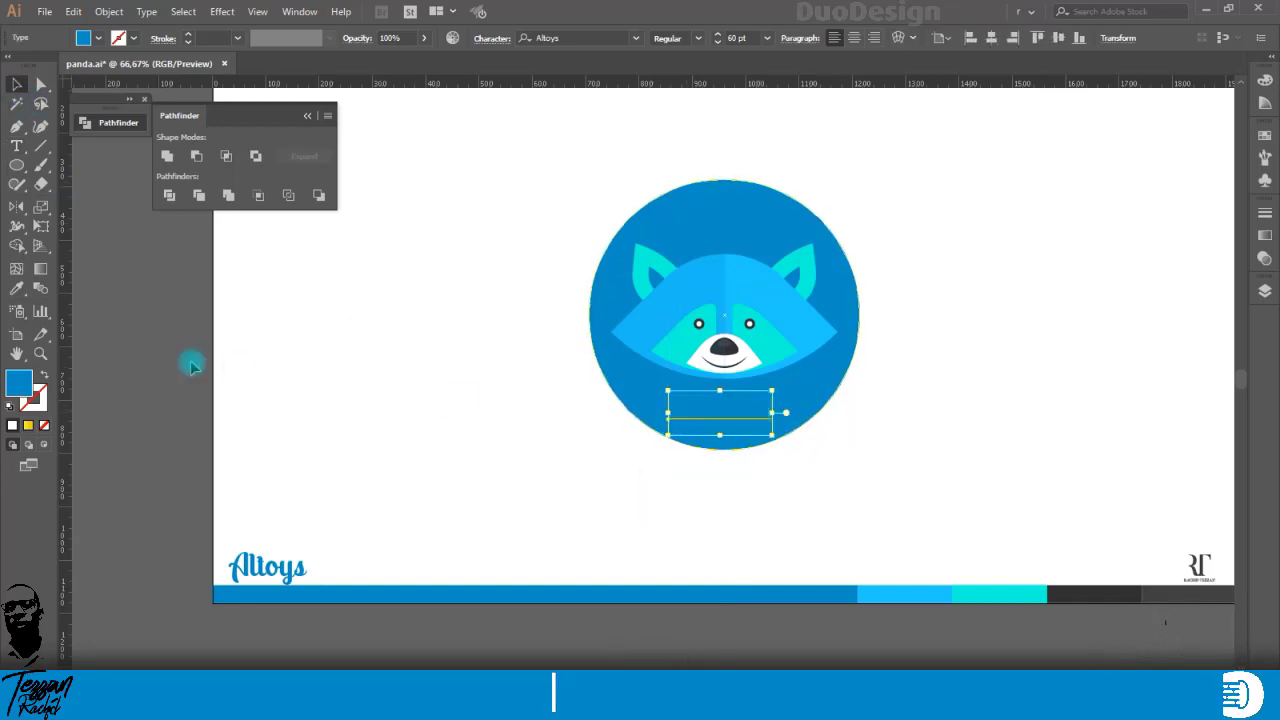
left_click(386, 420)
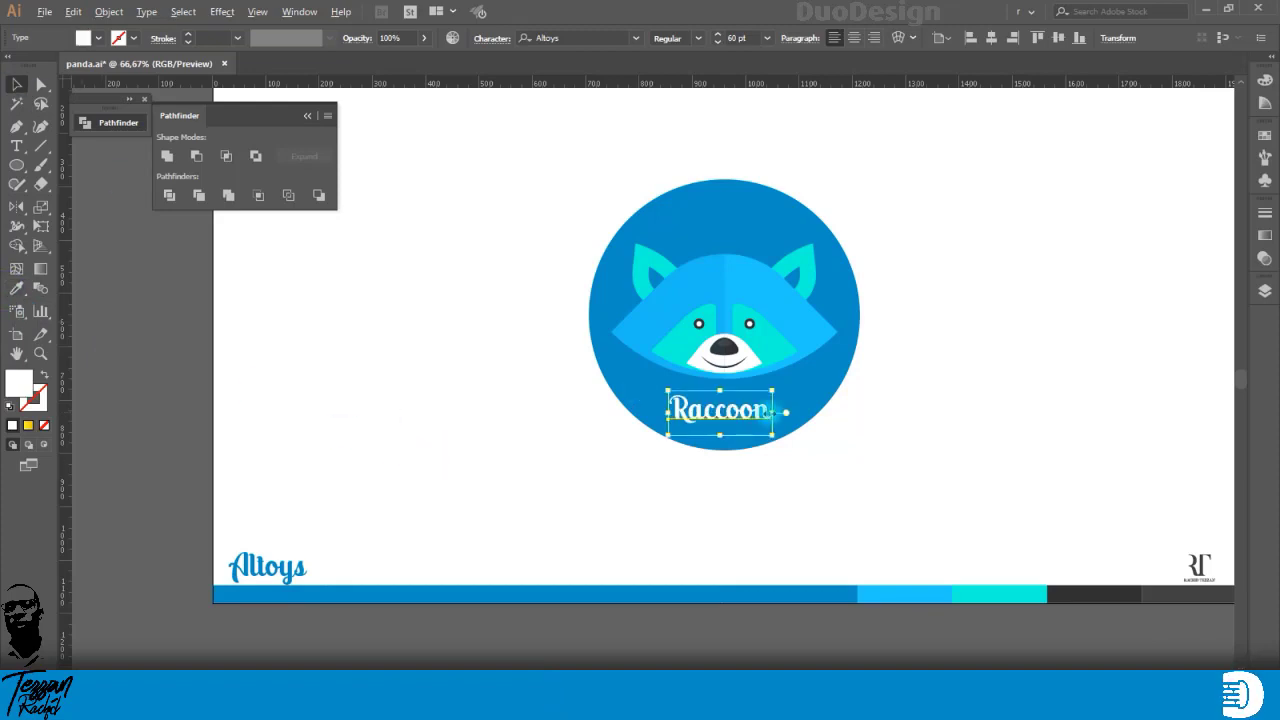
scroll(774, 410, "up", 2)
left_click_drag(790, 410, 870, 410)
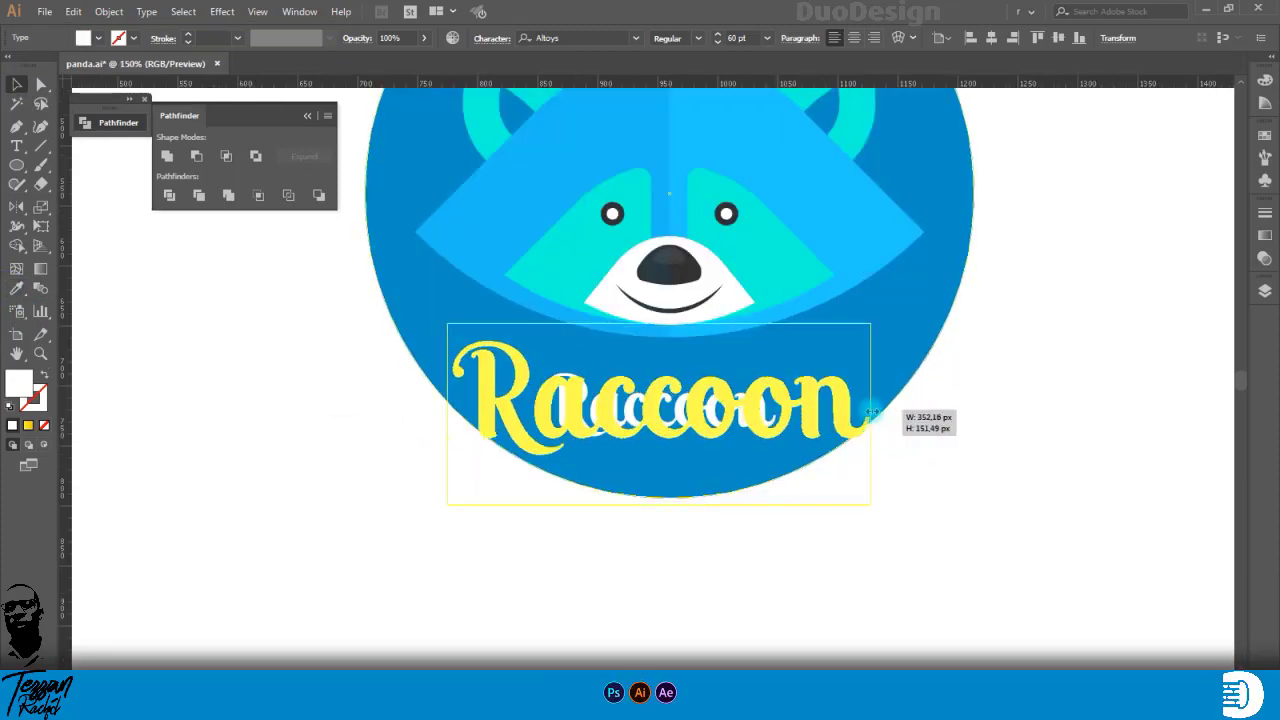
left_click_drag(883, 492, 883, 492)
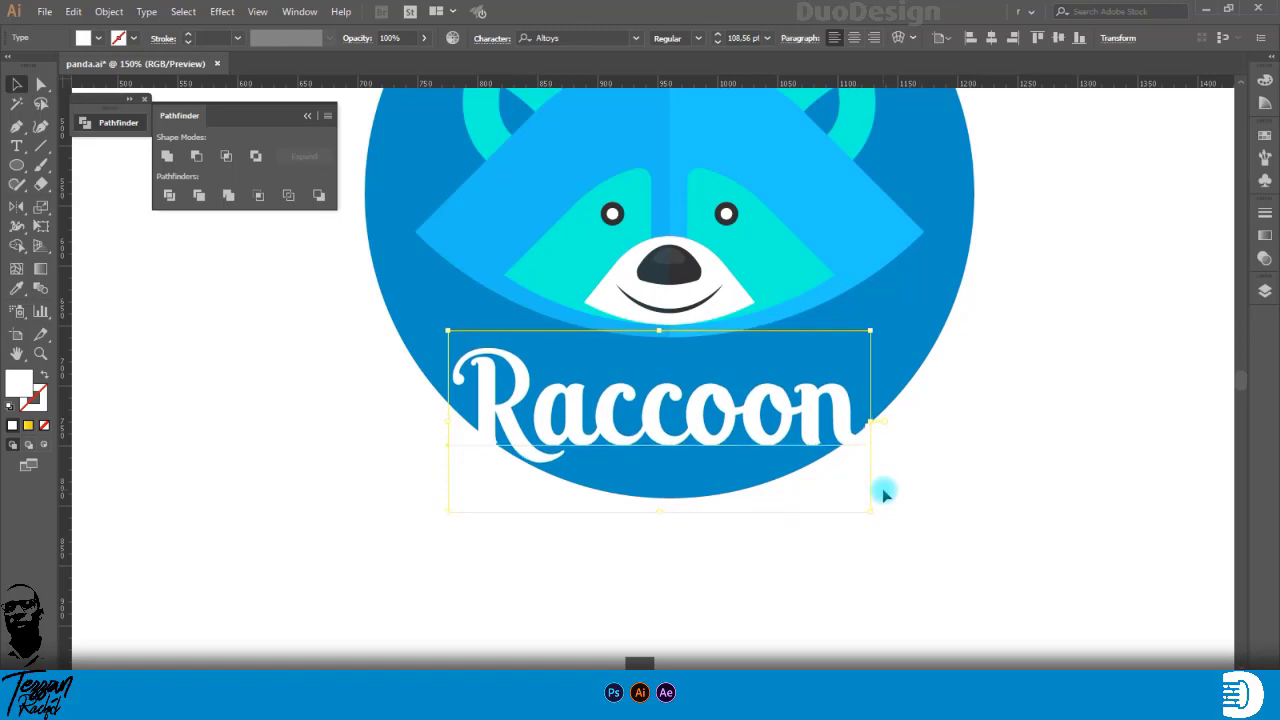
key("Right")
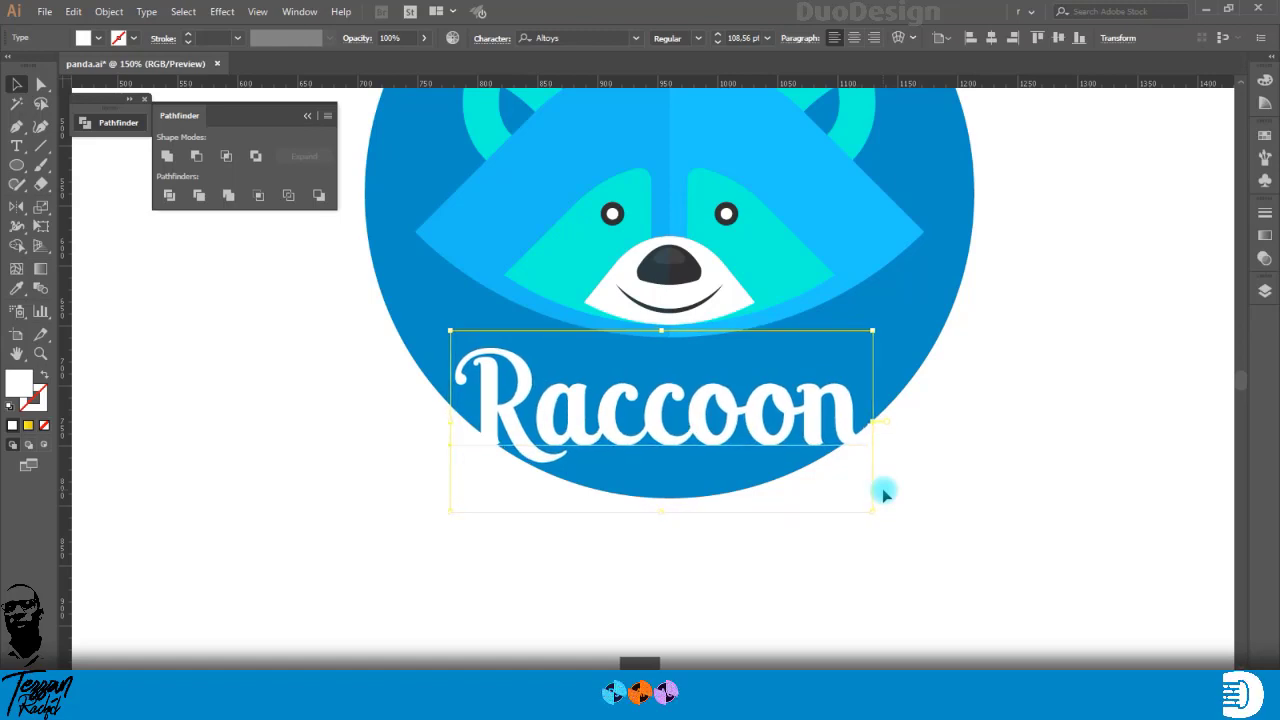
Step: Convert the Raccoon text to outlines
right_click(776, 414)
left_click(803, 198)
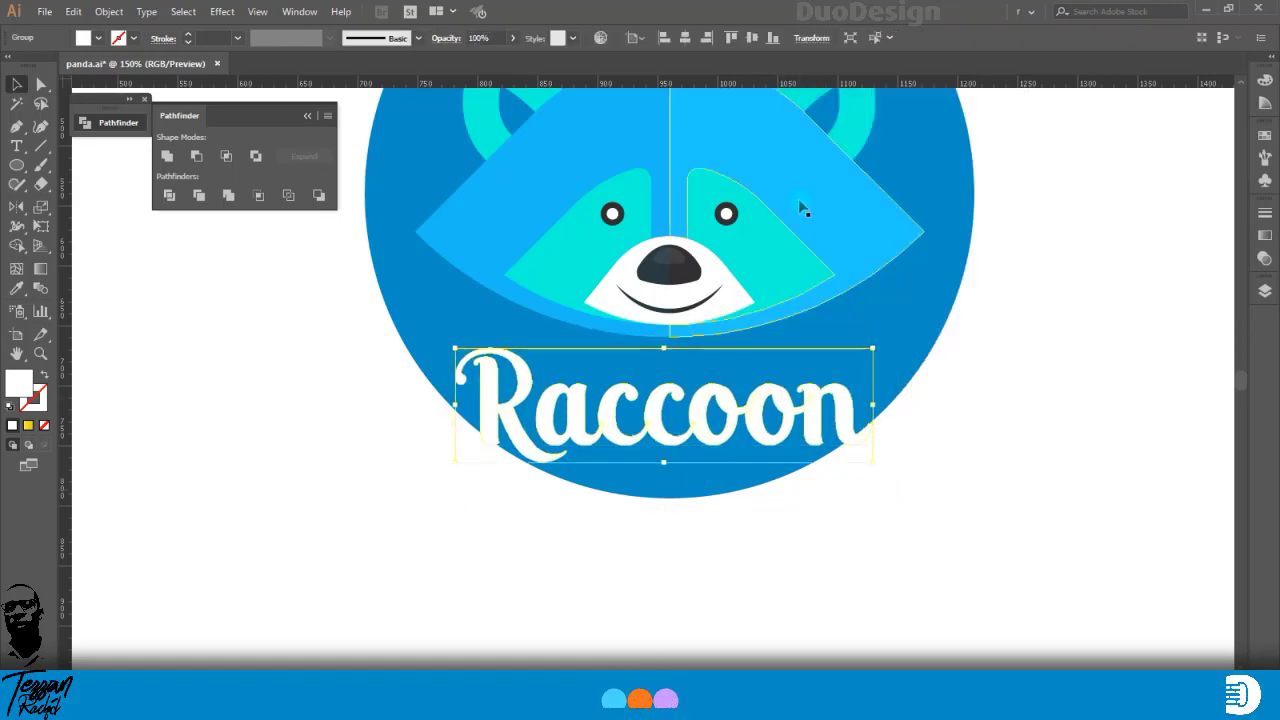
left_click(880, 512)
key("ctrl+minus")
key("ctrl+minus")
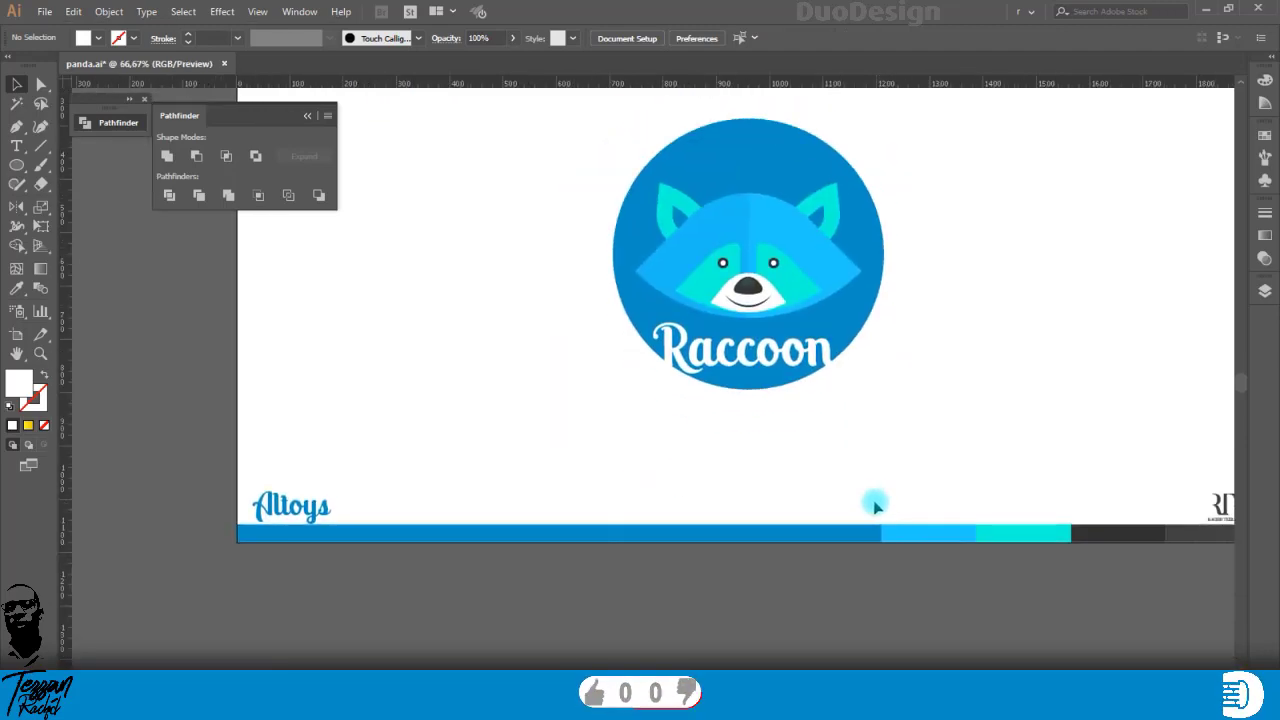
scroll(872, 503, "up", 2)
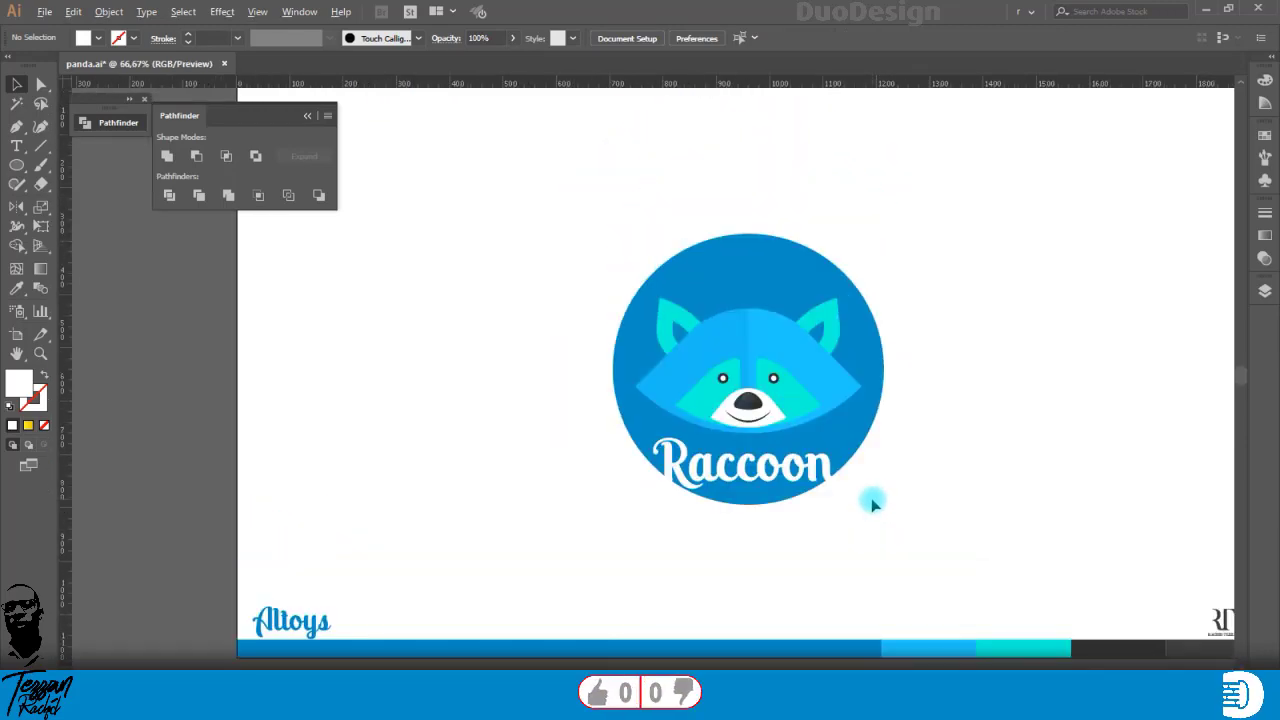
scroll(872, 504, "up", 2)
scroll(872, 504, "down", 3)
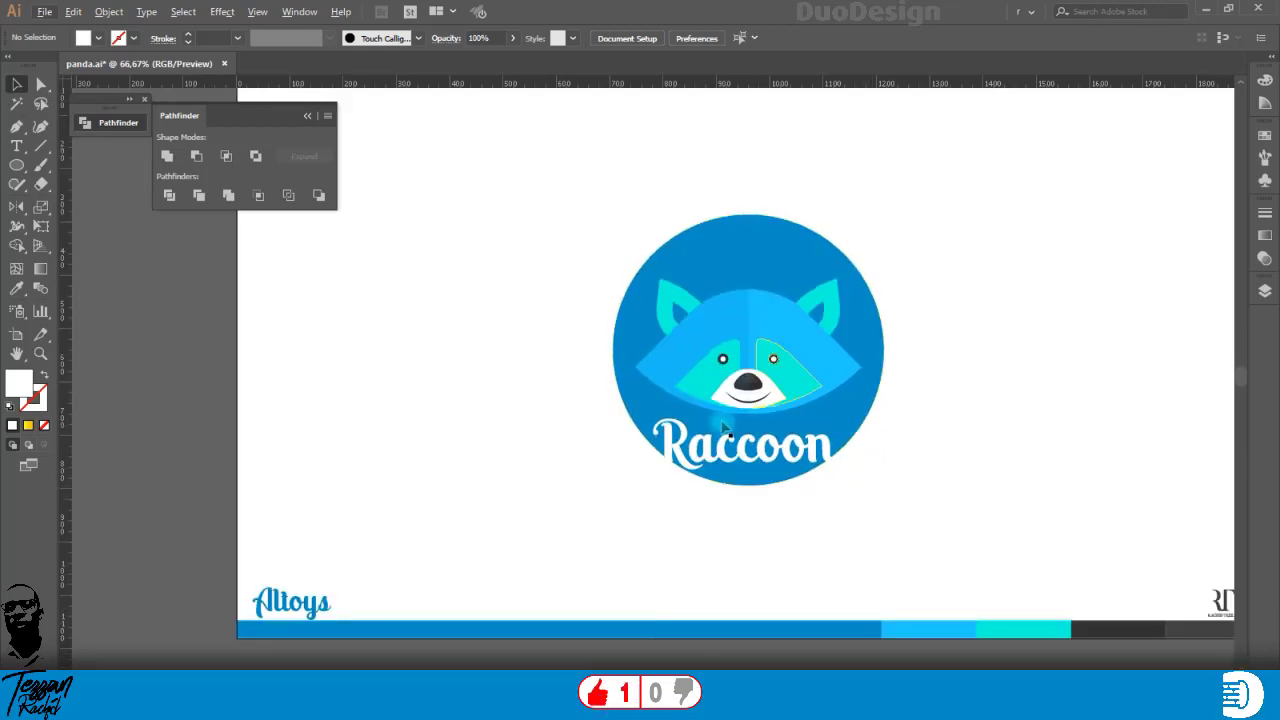
Step: Move the outlined Raccoon lettering below the circle and recolour it with the light blue from the colour strip
left_click(760, 462)
left_click_drag(760, 455, 765, 540)
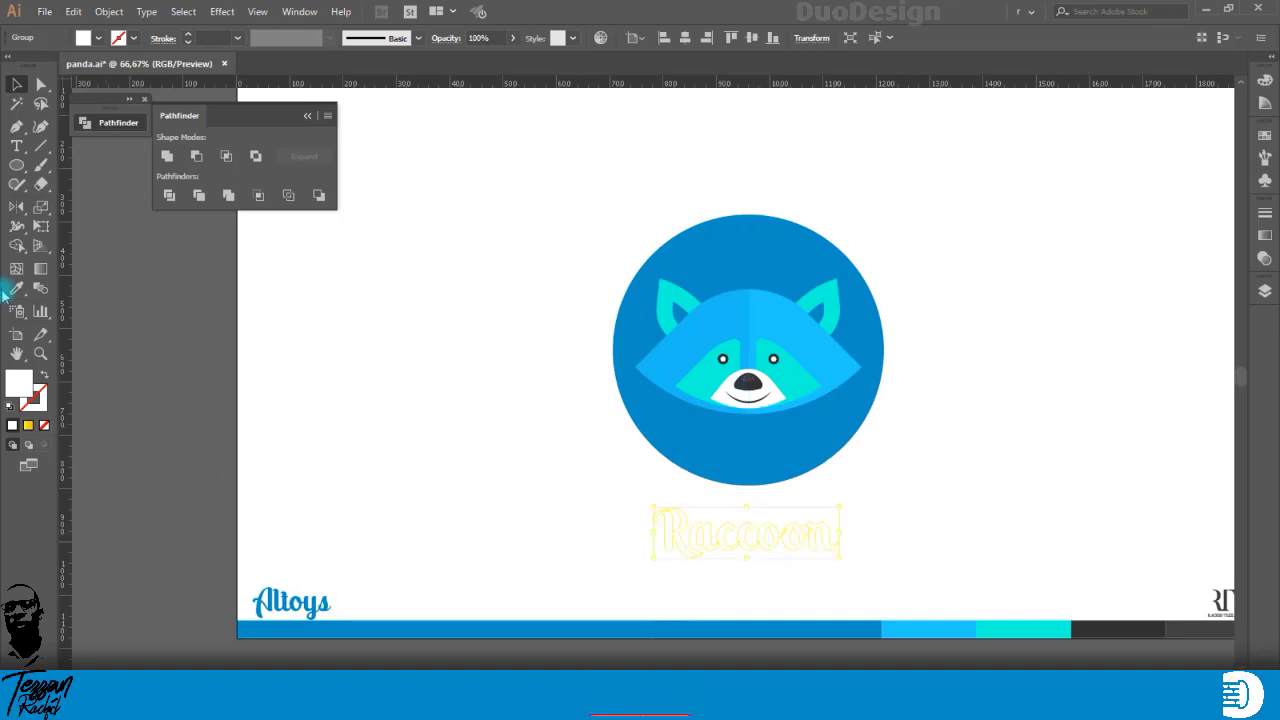
left_click(898, 628)
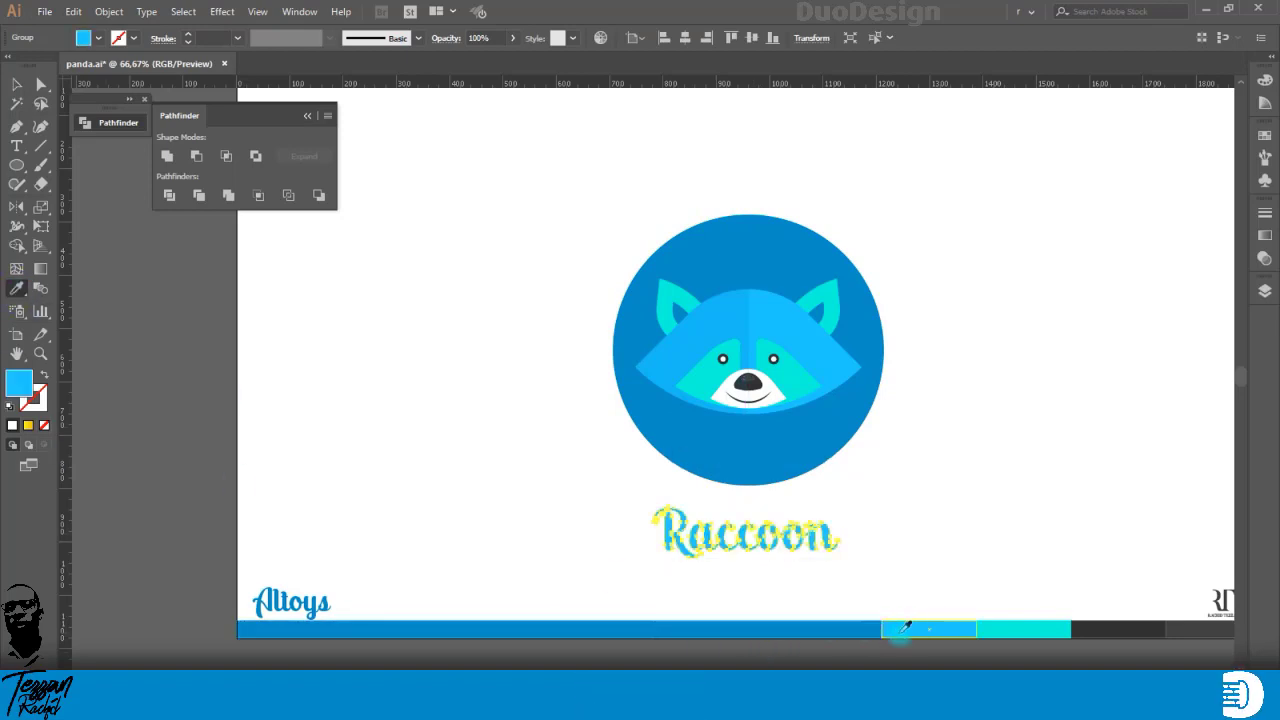
Step: Shrink the Raccoon lettering to roughly half size, centre it on the artboard and shift it straight down to just below the muzzle
left_click_drag(751, 507, 752, 531)
left_click(752, 37)
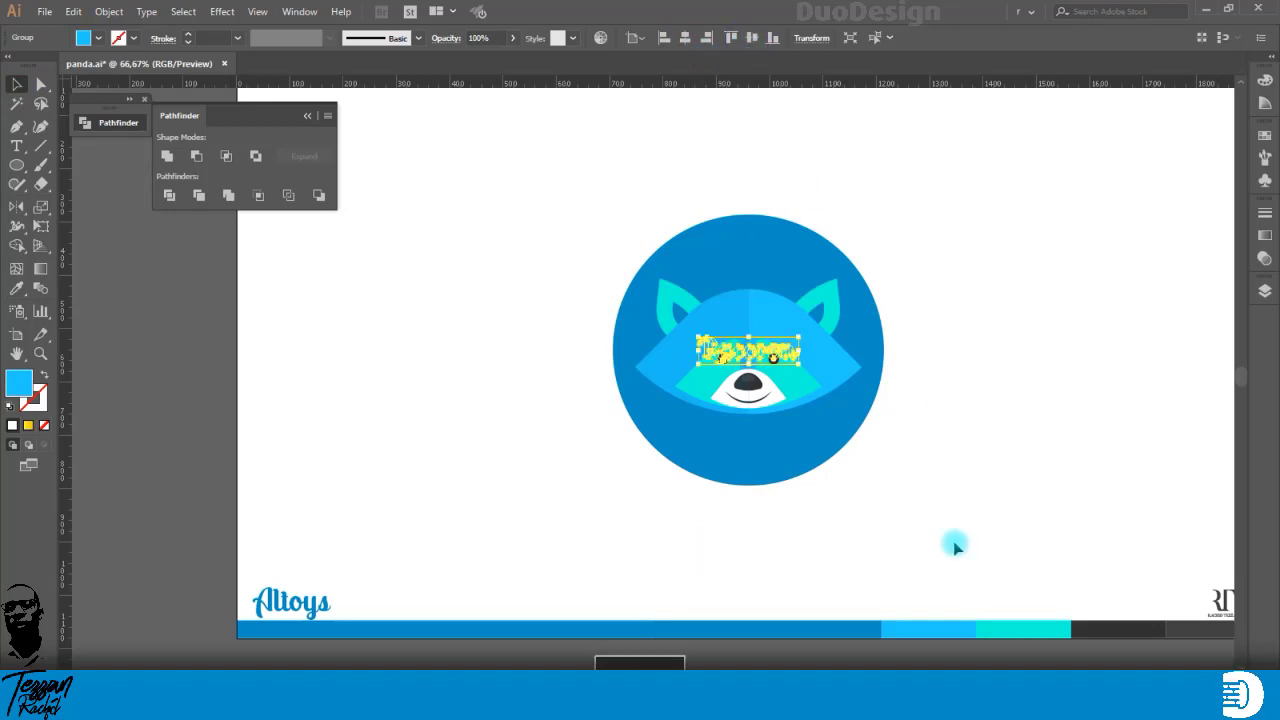
key("shift+Down")
key("shift+Down")
key("shift+Down")
key("shift+Down")
key("shift+Down")
key("shift+Down")
key("shift+Down")
key("shift+Down")
key("shift+Down")
key("shift+Down")
key("shift+Down")
key("shift+Down")
key("shift+Down")
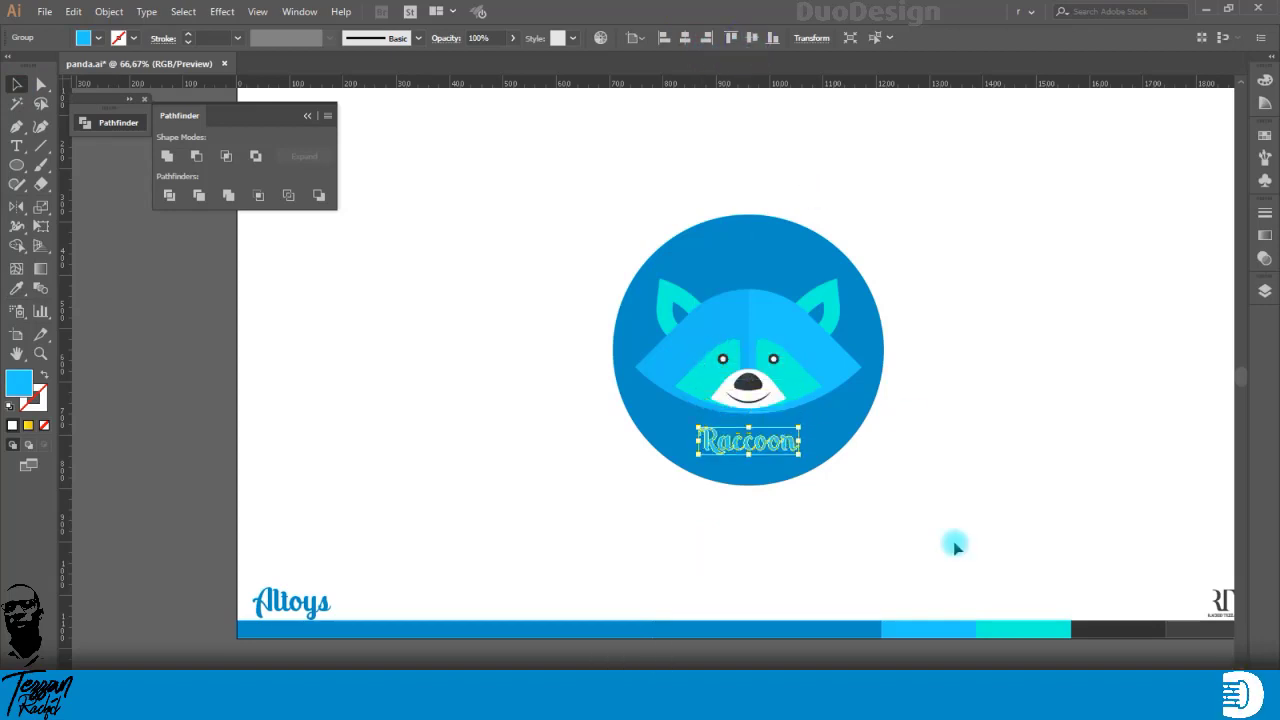
Step: Scale the whole badge down to about two thirds of its size and fill the Raccoon lettering with white
left_click_drag(609, 189, 993, 548)
left_click_drag(747, 486, 760, 405)
left_click(777, 431)
left_click(772, 368)
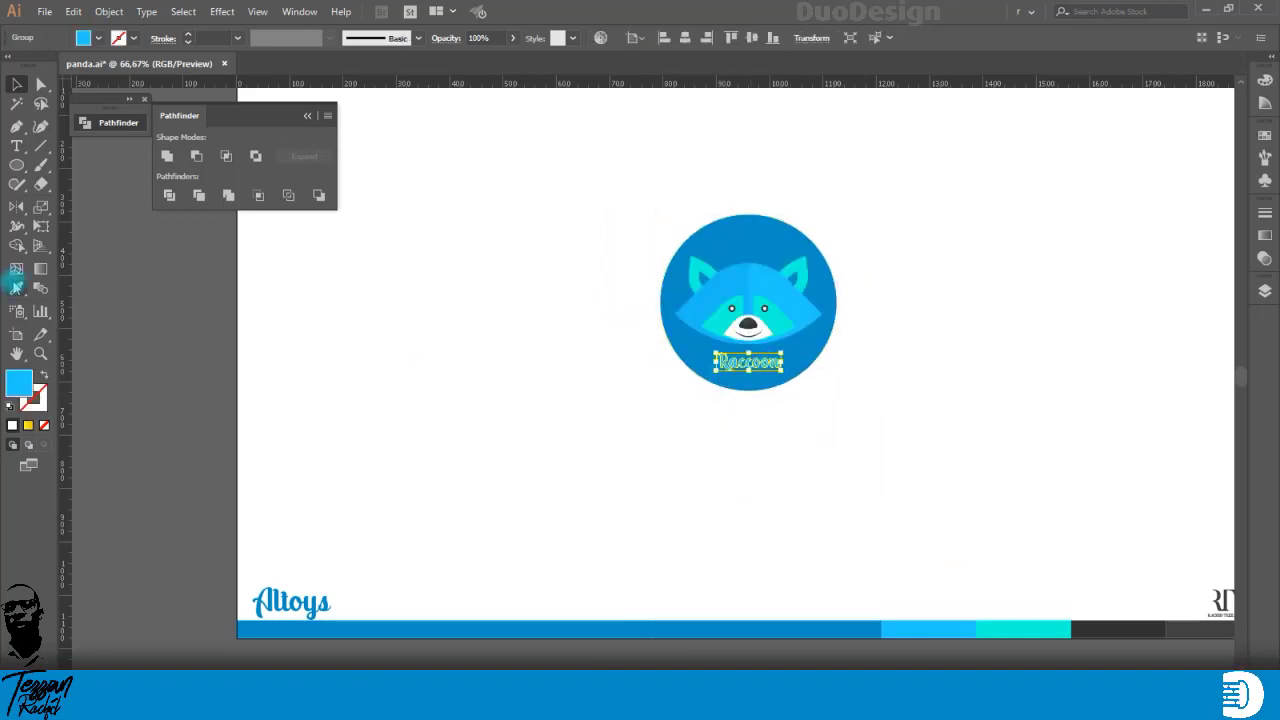
left_click(999, 295)
scroll(924, 364, "up", 1)
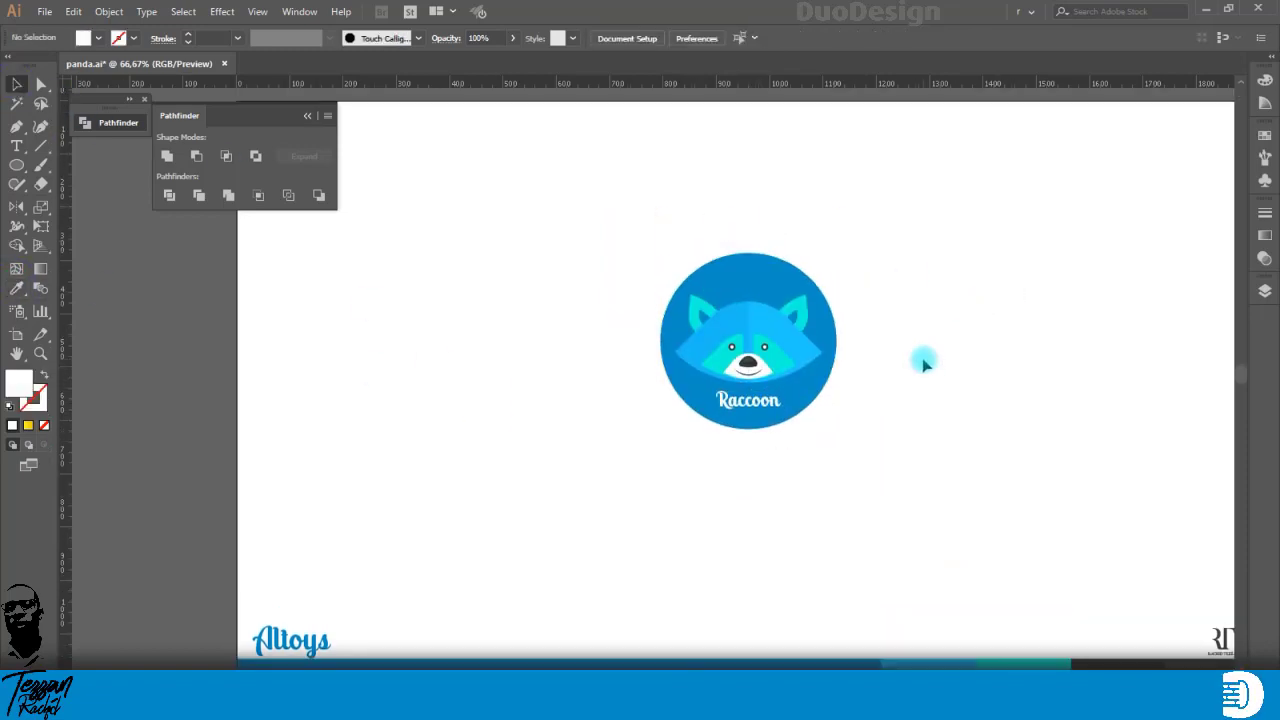